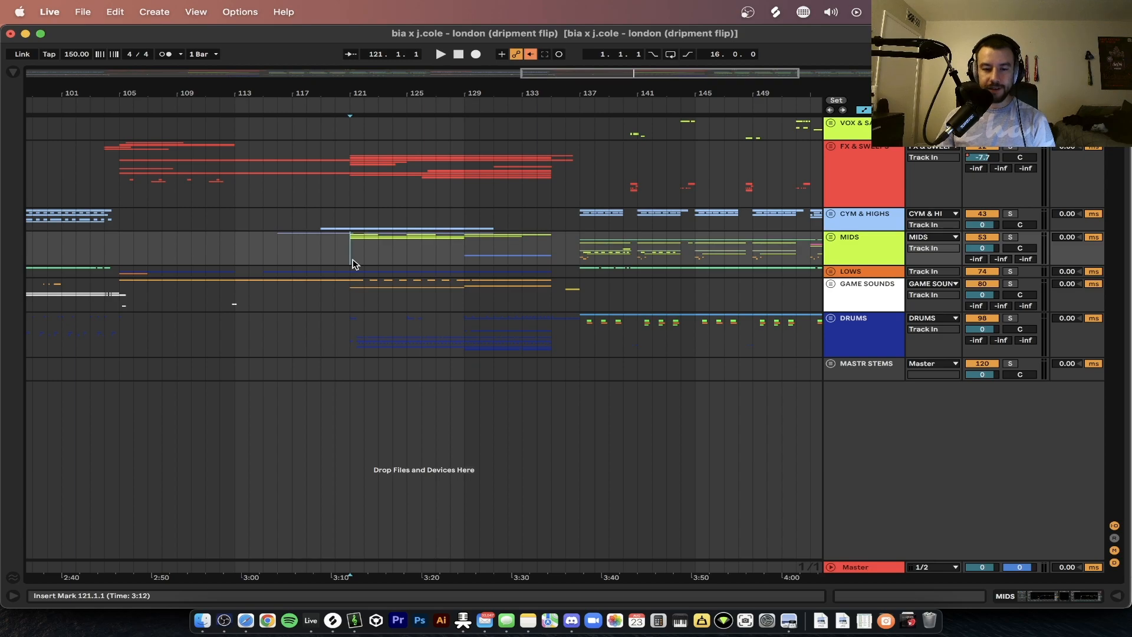
Step: Play the arrangement from bar 121 and follow playback through the build-up into the section starting at bar 137
scroll(397, 258, "right", 1)
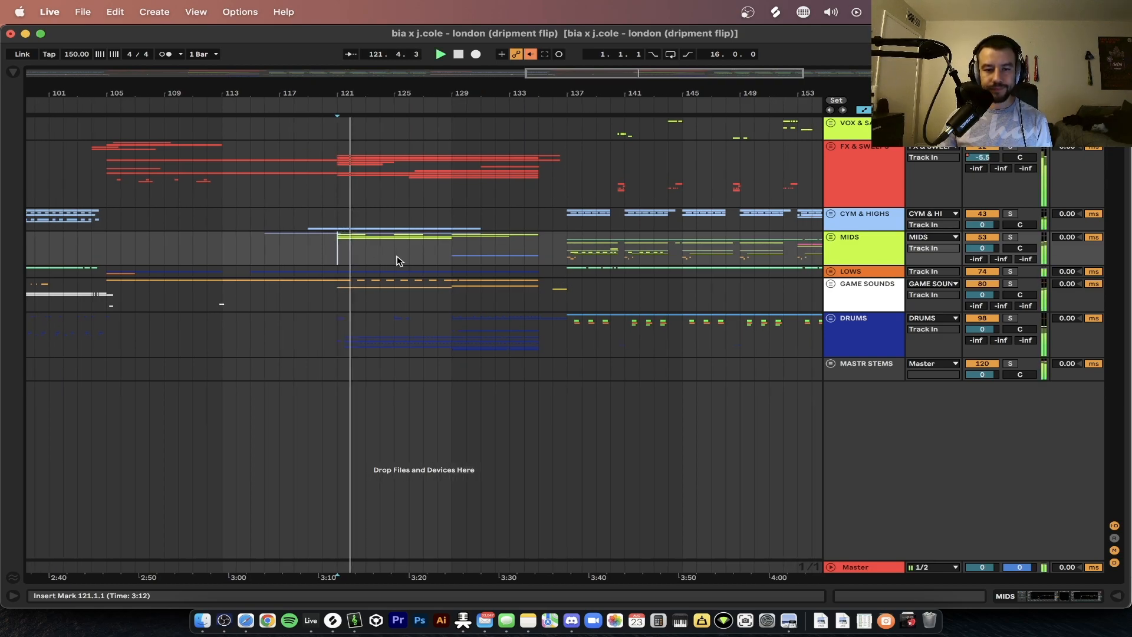
scroll(397, 260, "right", 1)
scroll(397, 260, "right", 3)
scroll(397, 260, "right", 2)
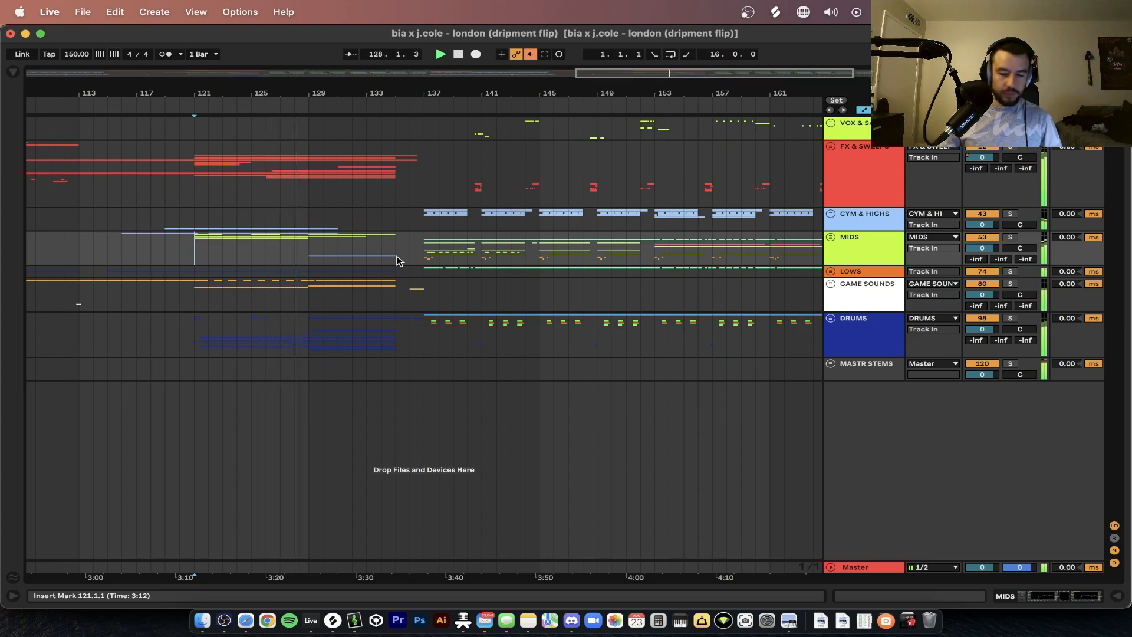
left_click(506, 620)
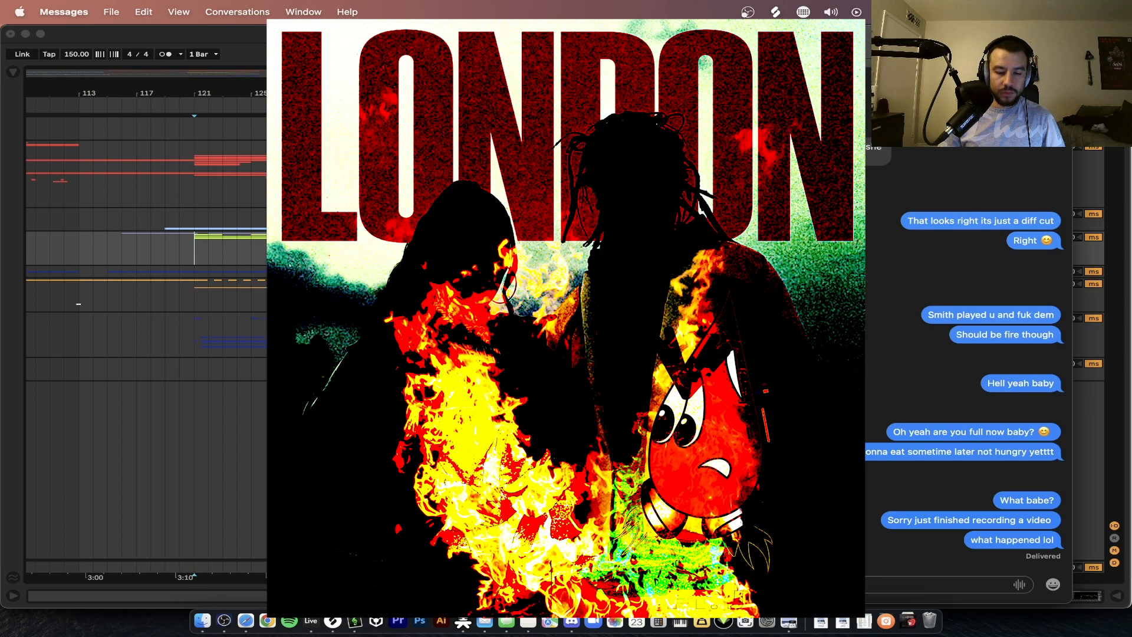
left_click(510, 402)
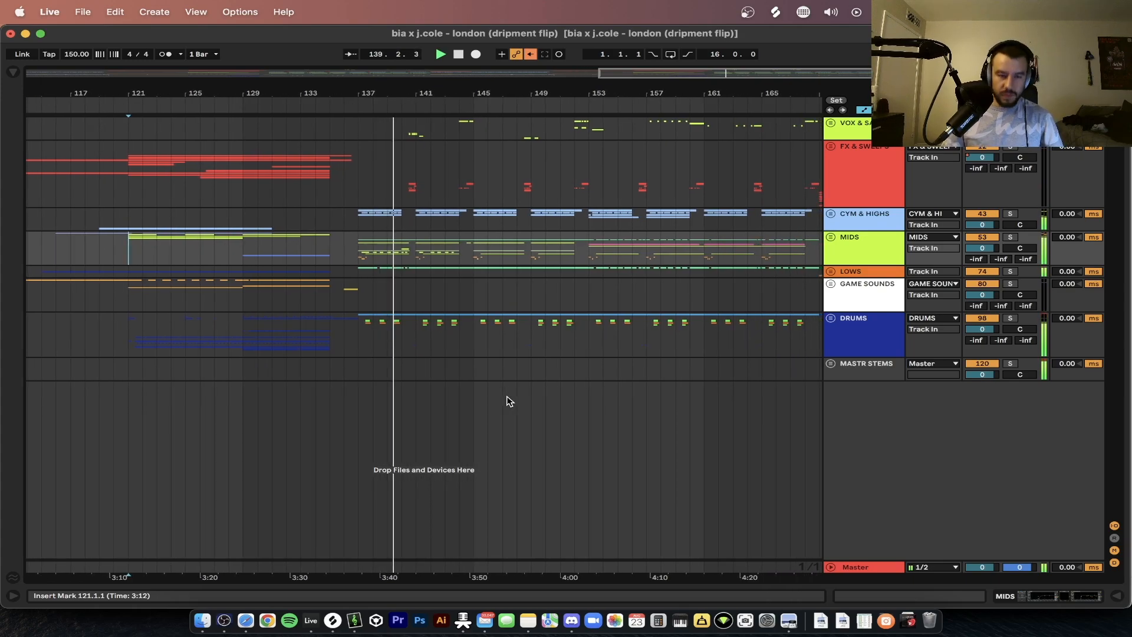
scroll(507, 401, "down", 5)
scroll(507, 401, "up", 2)
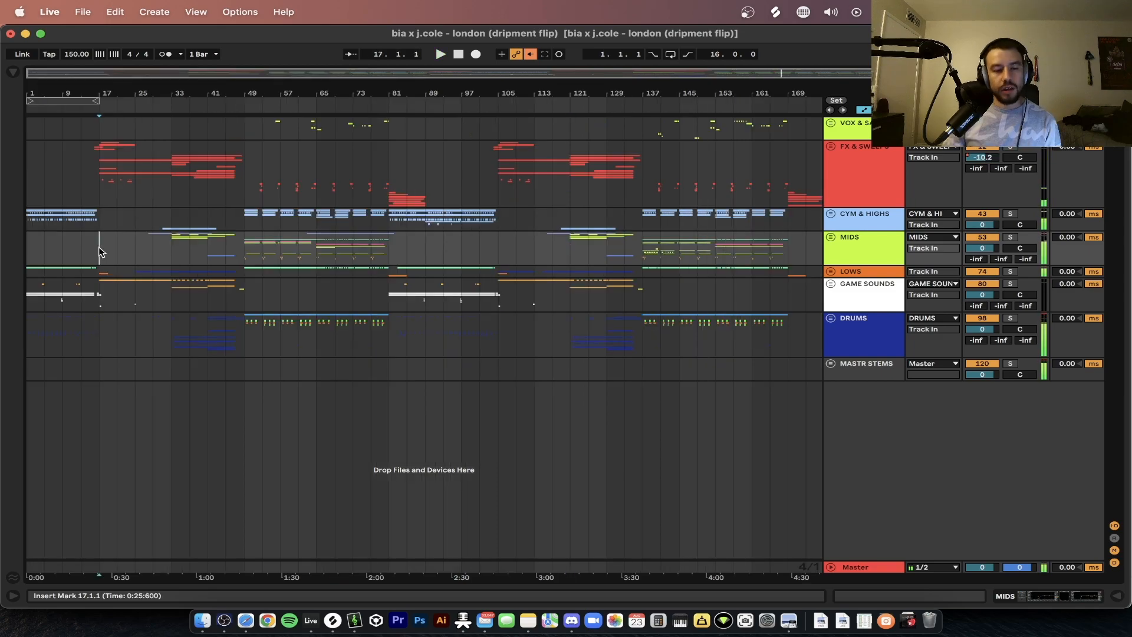
Step: Highlight bars 17 to 49 on the MIDS group to show the section following the intro
scroll(99, 252, "up", 1)
scroll(98, 251, "up", 2)
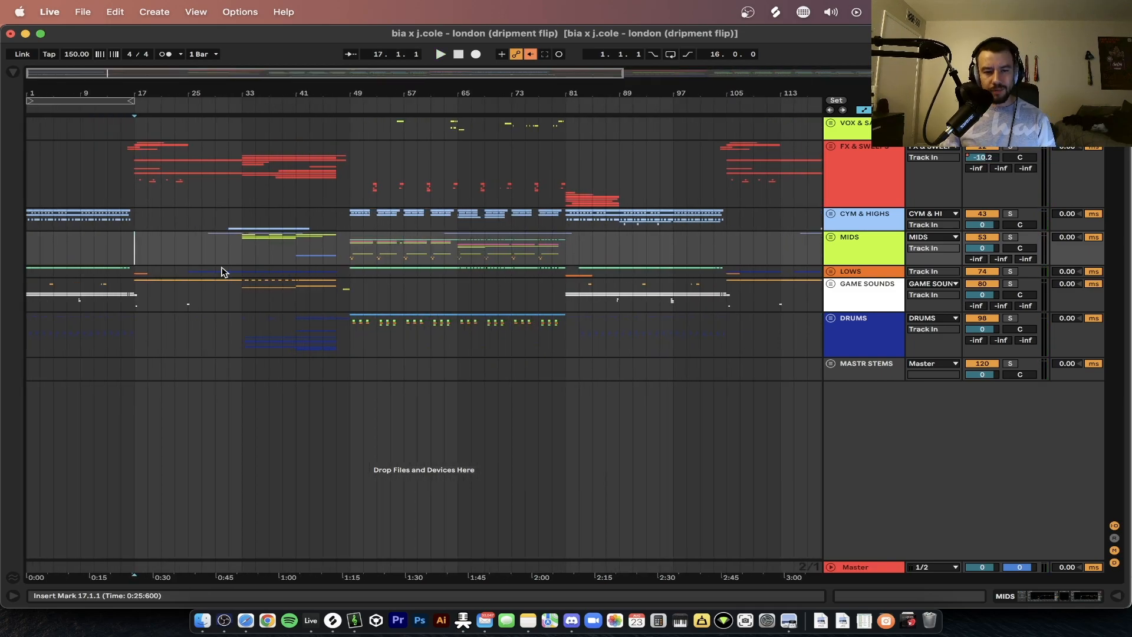
left_click_drag(135, 251, 348, 255)
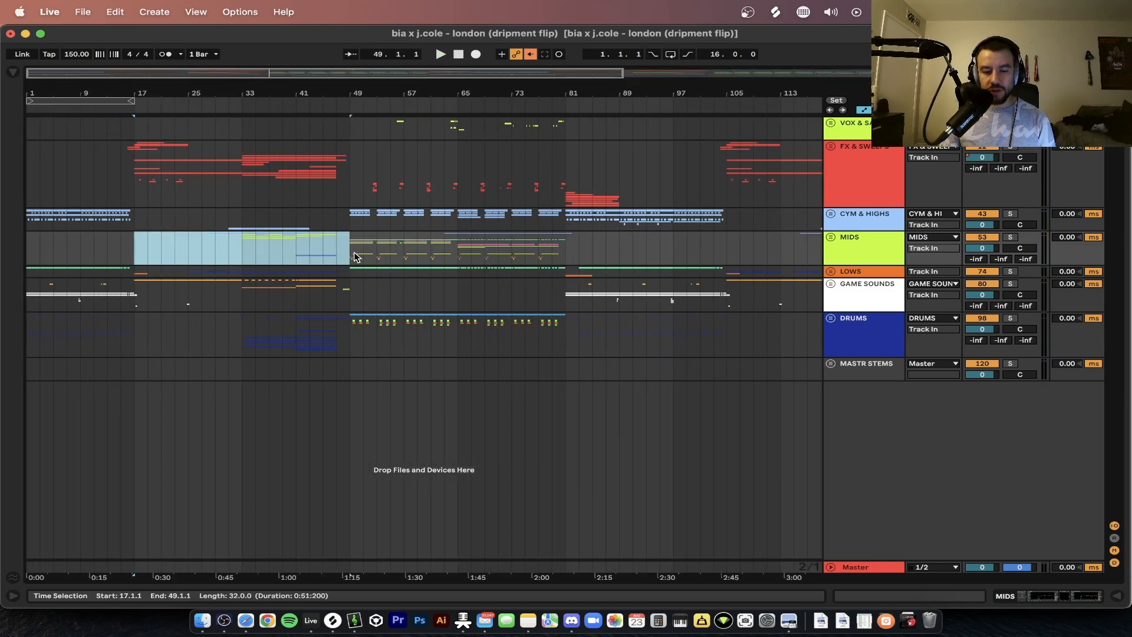
scroll(161, 273, "up", 2)
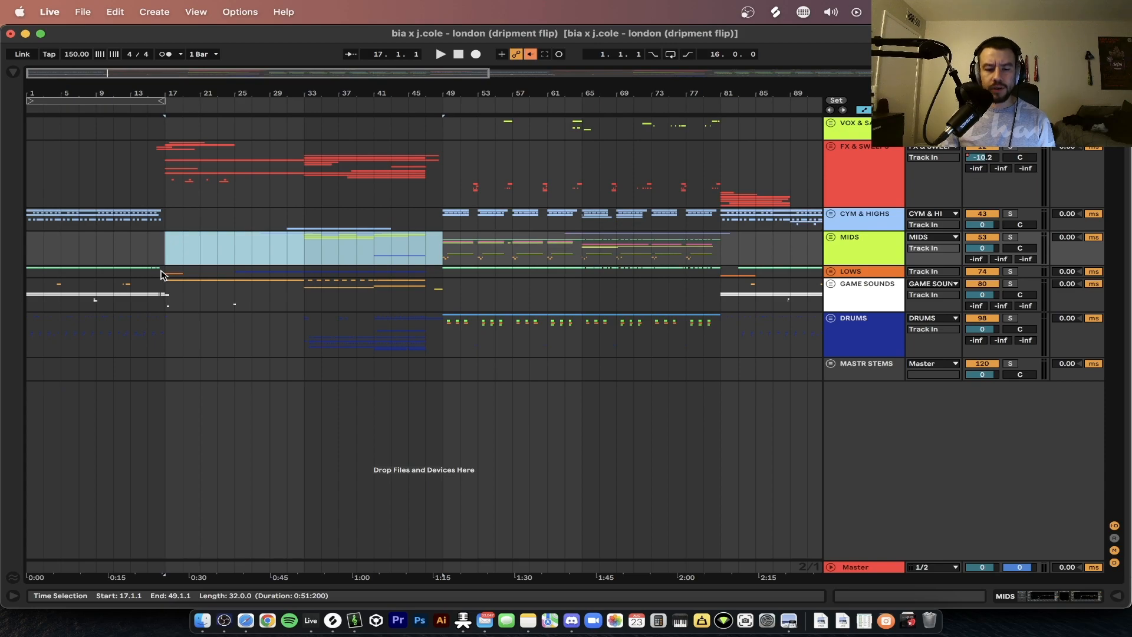
scroll(162, 273, "up", 2)
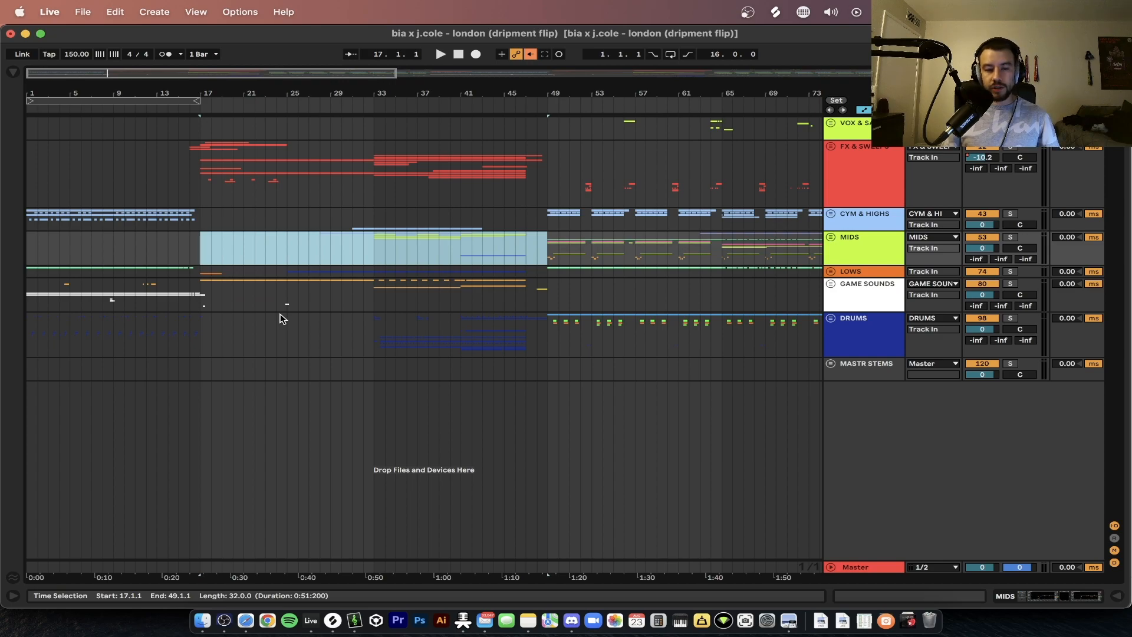
Step: Highlight the opening section from bar 1 to bar 18 across all the group tracks
left_click(185, 253)
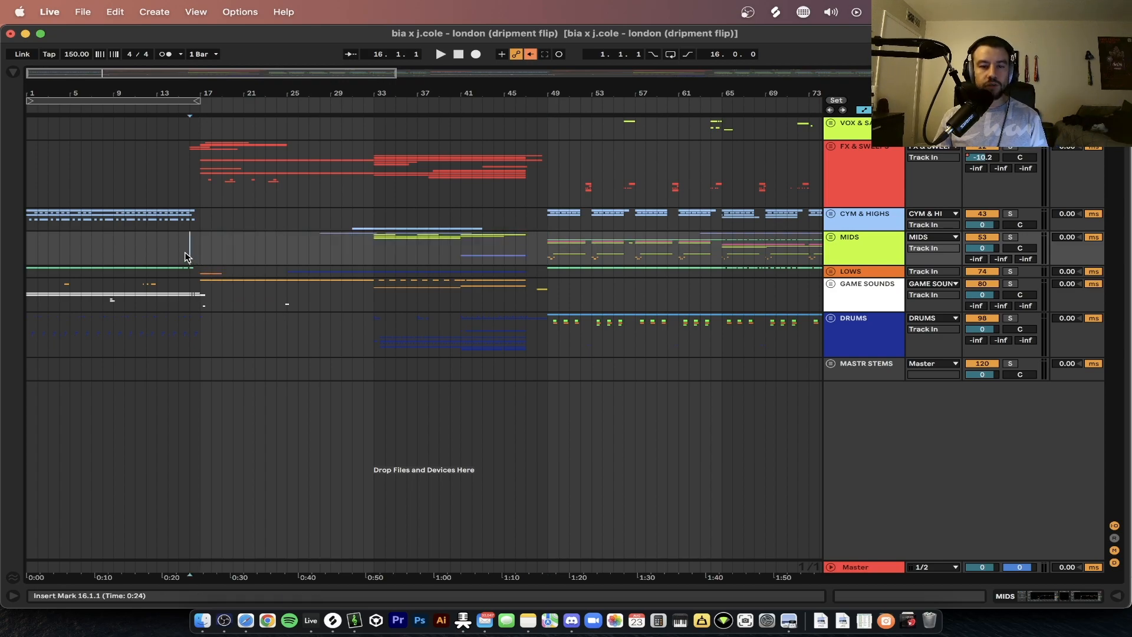
scroll(187, 257, "up", 1)
left_click(203, 246)
left_click_drag(202, 250, 13, 105)
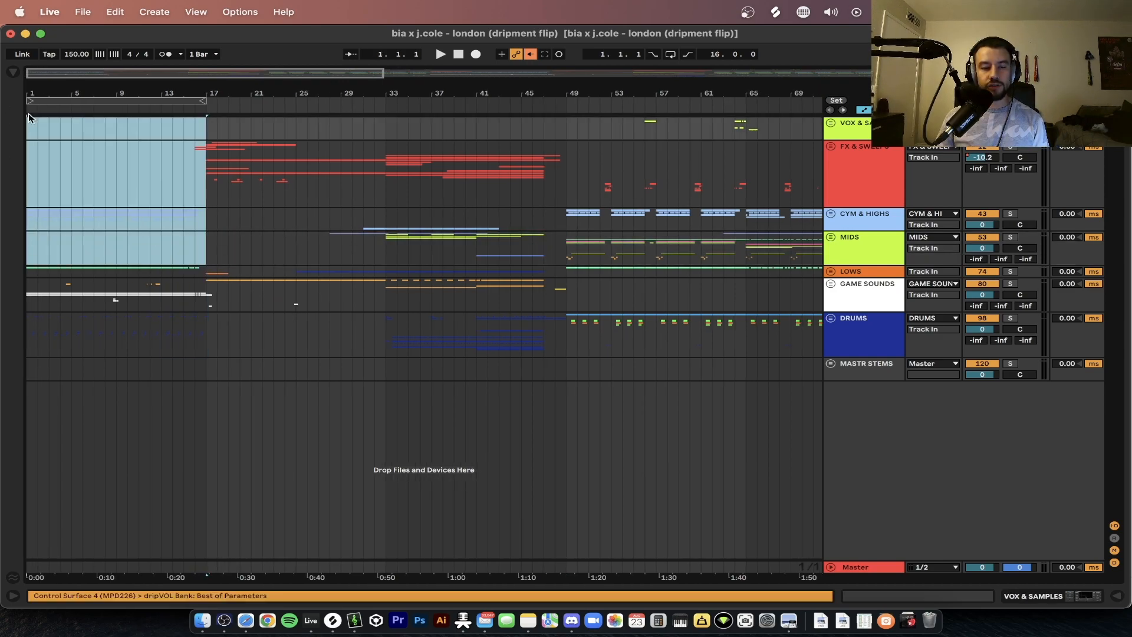
left_click_drag(231, 359, 1, 21)
scroll(256, 172, "up", 5)
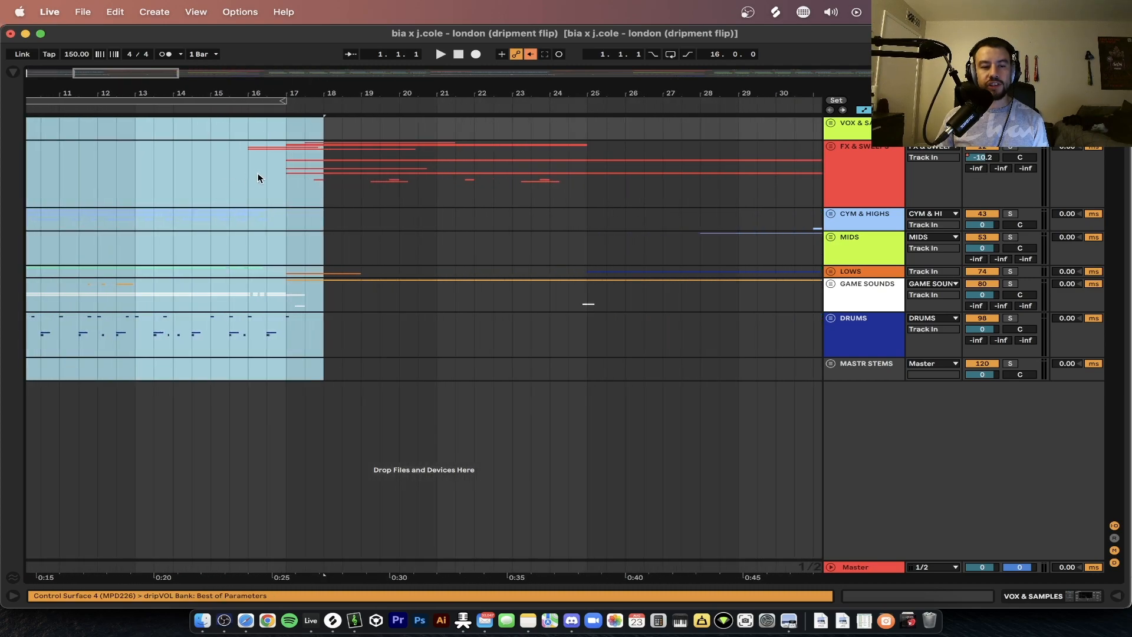
Step: Place the insert marker at bar 17 on FX & SWEEPS, then unfold the group and expand its tracks to show waveforms
left_click(332, 190)
scroll(313, 192, "down", 3)
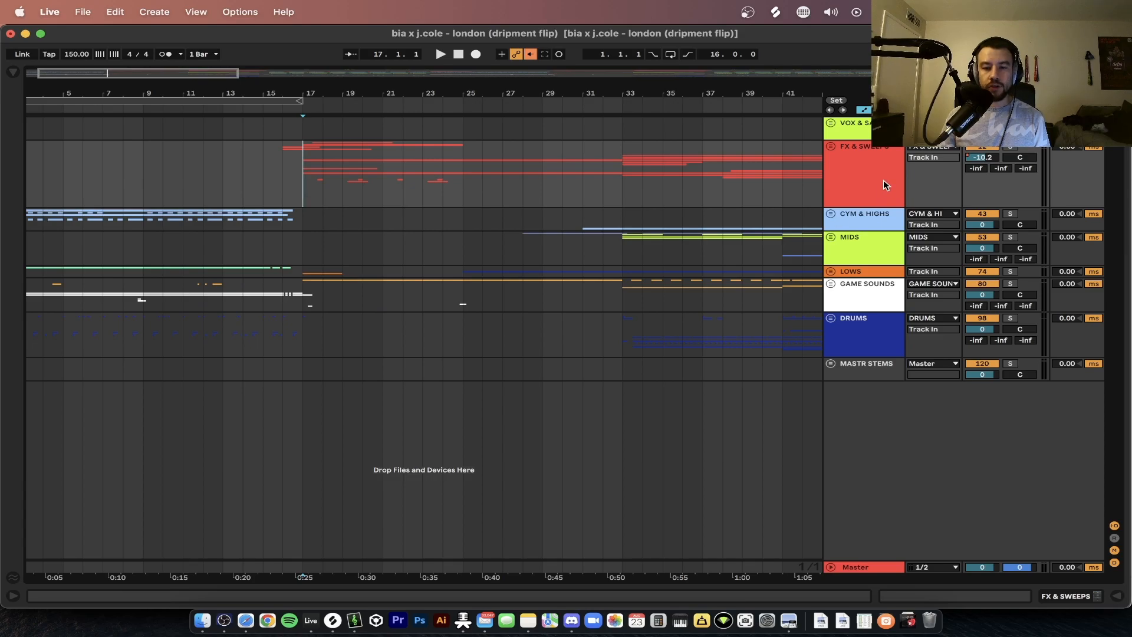
left_click(831, 146)
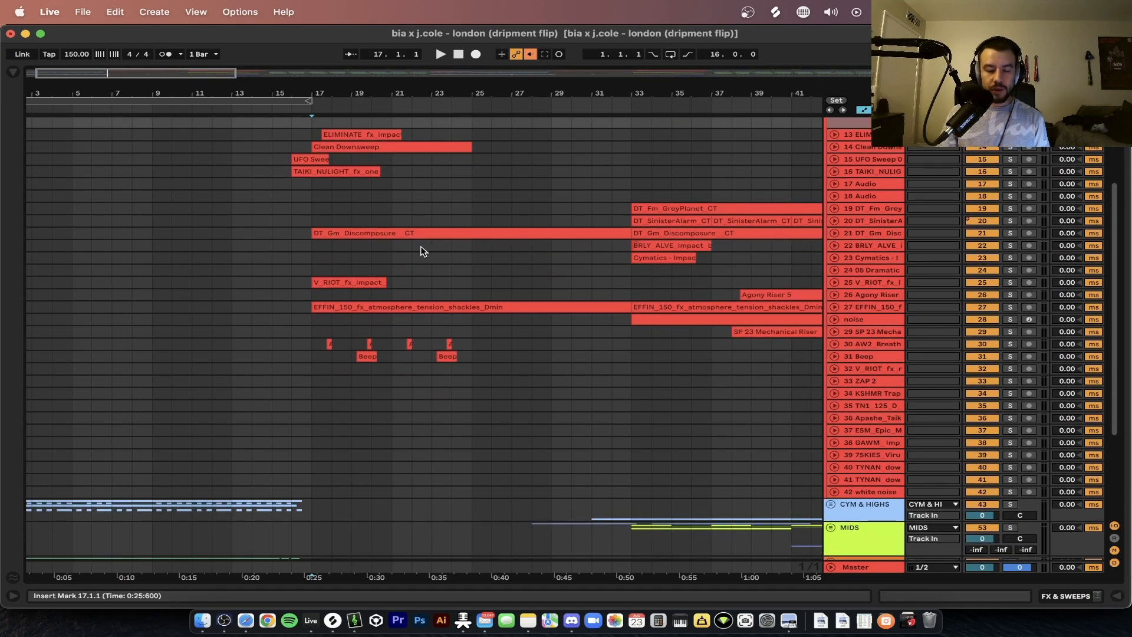
key("alt+u")
scroll(420, 246, "down", 15)
scroll(420, 245, "up", 15)
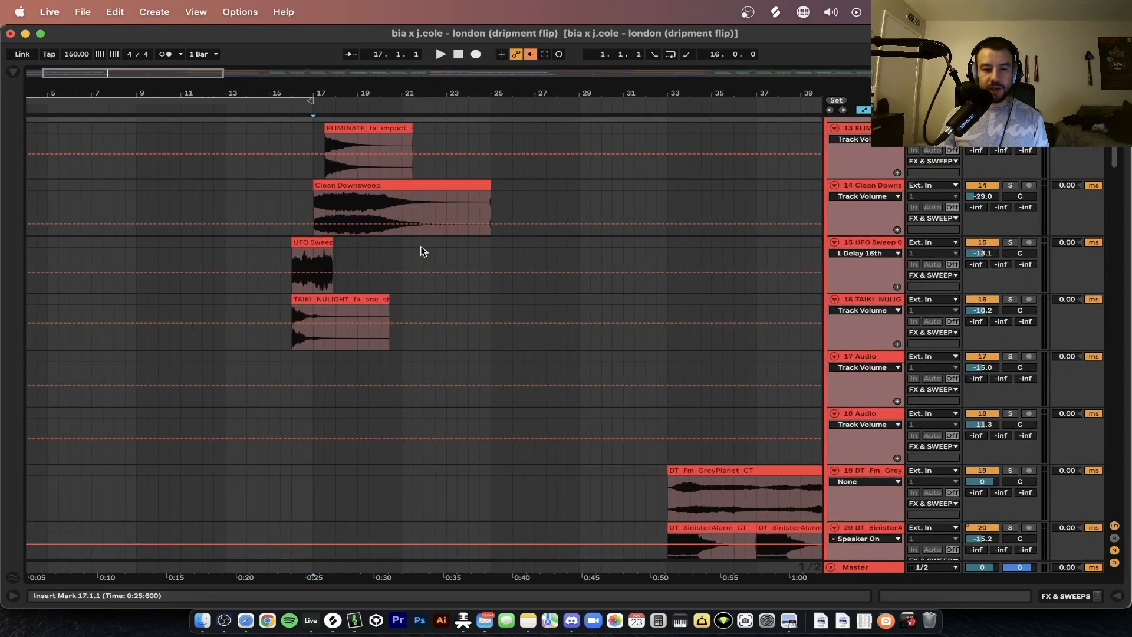
Step: Play from bar 17 and examine the impacts, sweeps, risers and atmosphere clips across the FX & SWEEPS tracks
scroll(420, 252, "up", 10)
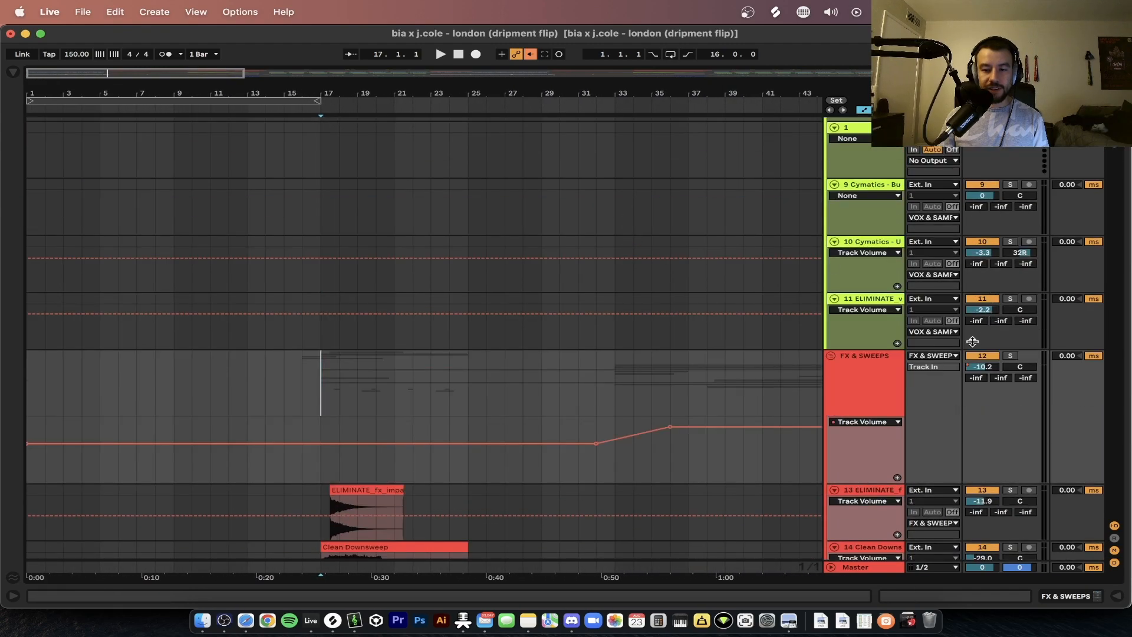
scroll(552, 355, "down", 10)
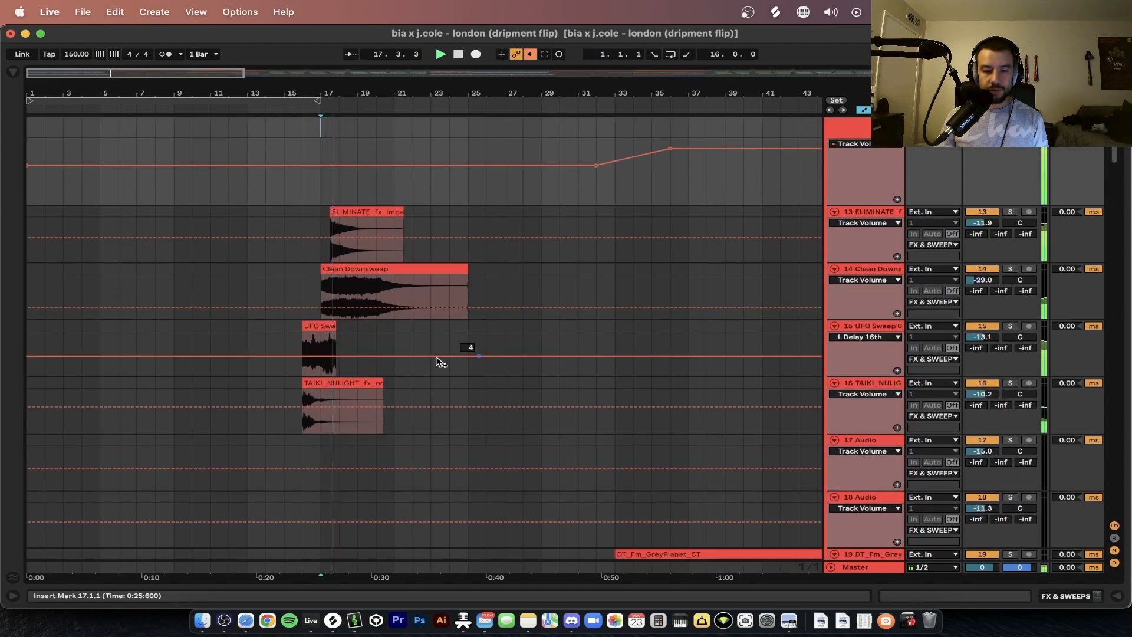
scroll(352, 361, "down", 5)
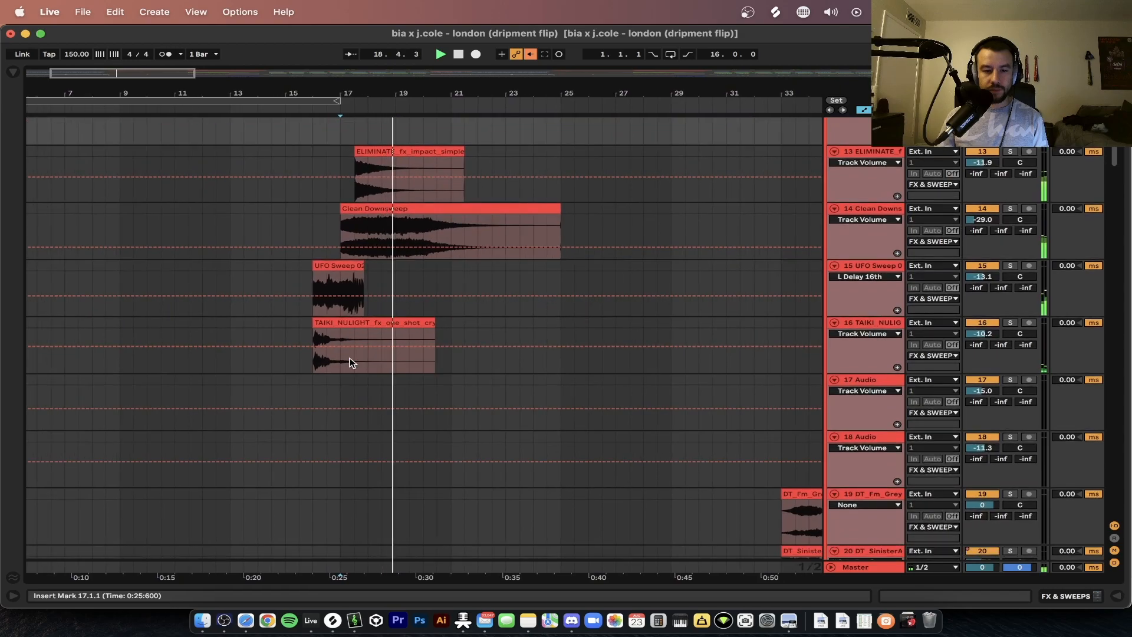
scroll(349, 362, "down", 10)
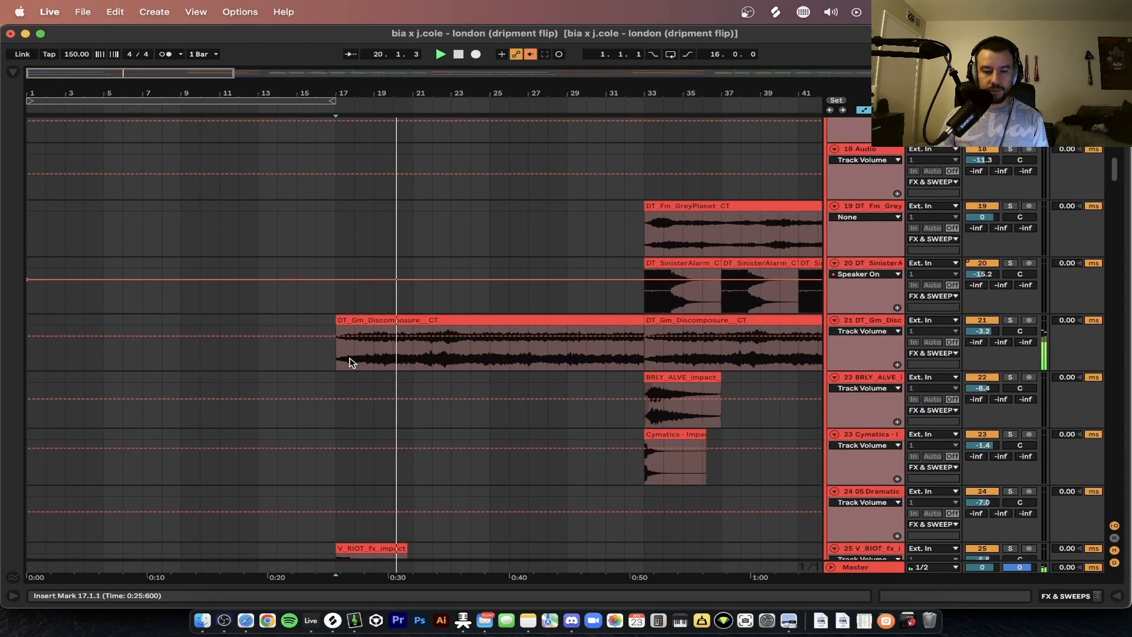
scroll(350, 362, "down", 10)
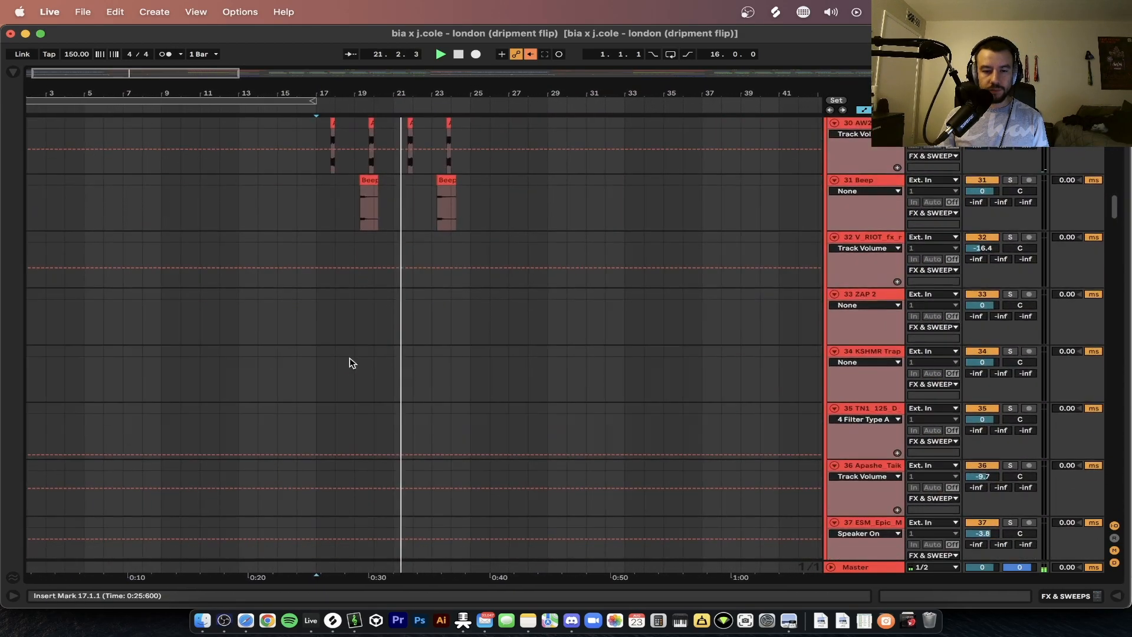
scroll(350, 362, "up", 6)
scroll(349, 363, "down", 8)
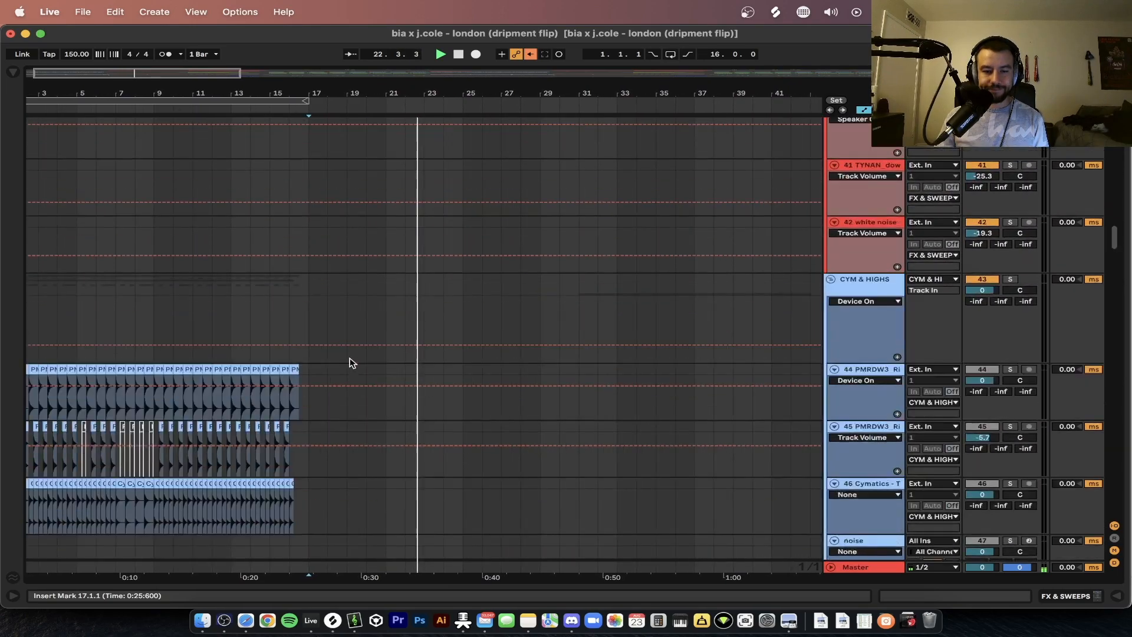
scroll(349, 363, "up", 8)
scroll(350, 363, "up", 3)
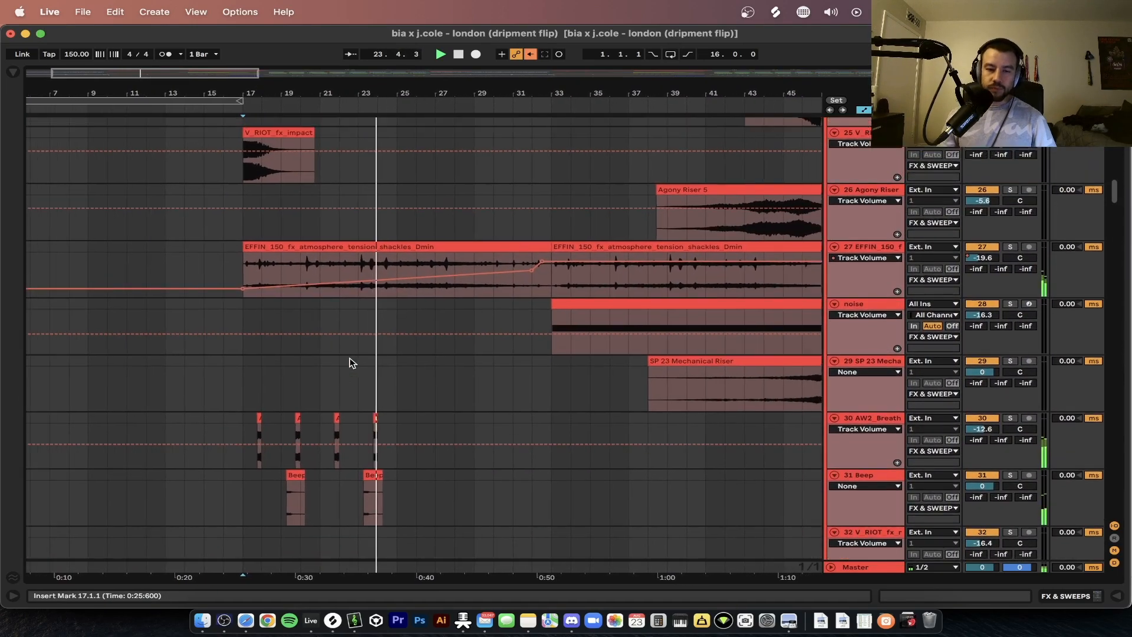
scroll(350, 363, "down", 3)
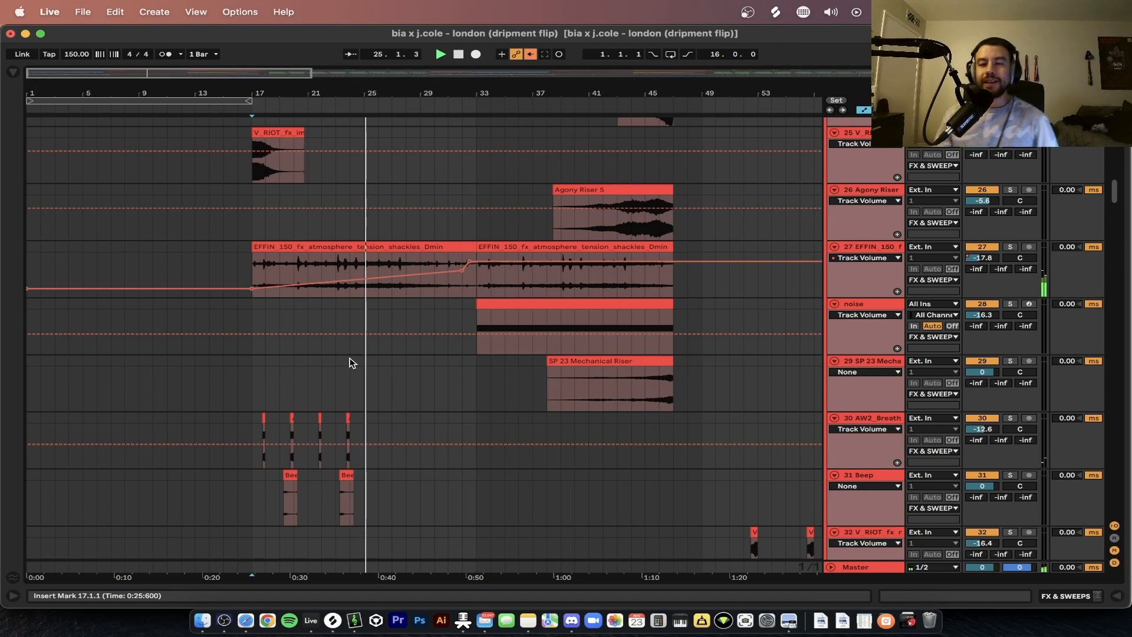
scroll(349, 362, "down", 3)
scroll(349, 363, "up", 2)
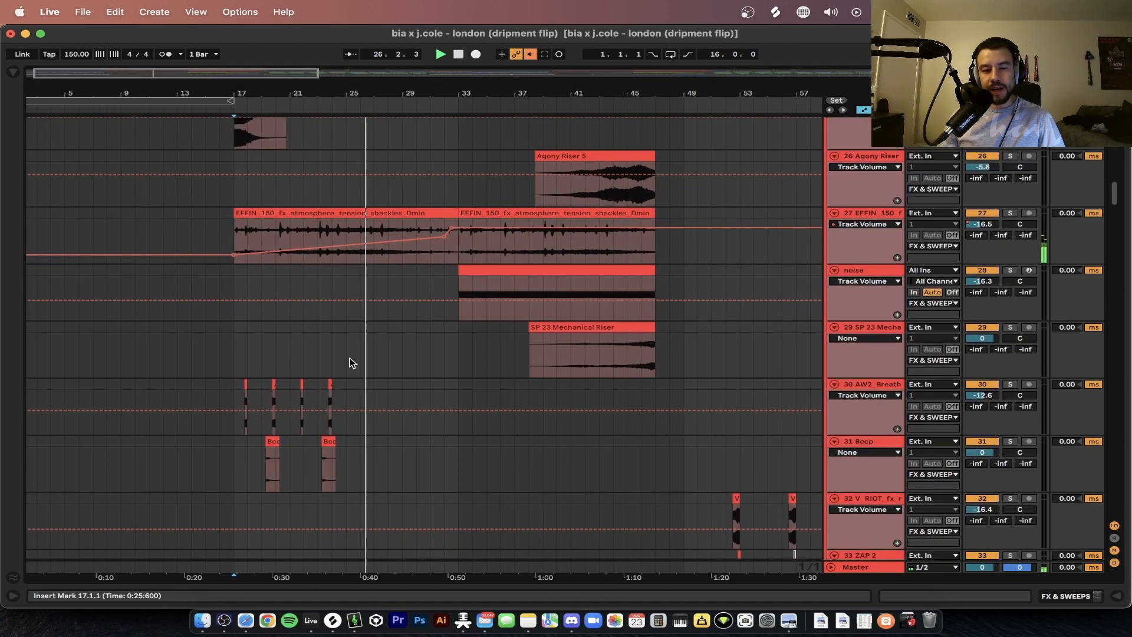
scroll(350, 363, "down", 2)
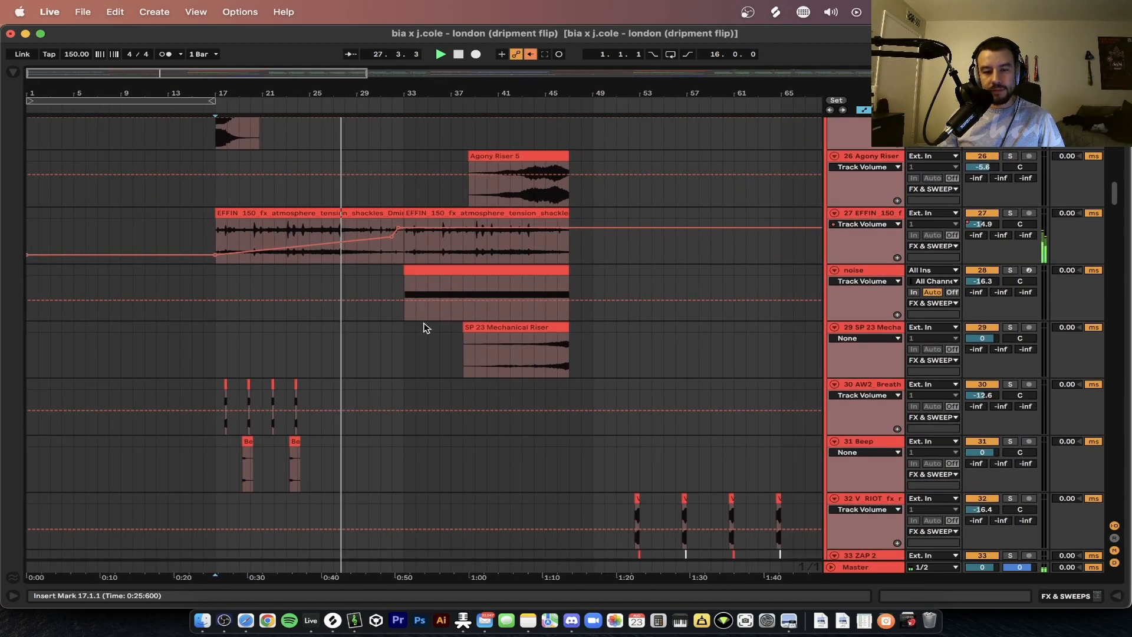
Step: Solo track 27, play its EFFIN_150 atmosphere clip from bar 17 and inspect its volume automation
left_click(273, 212)
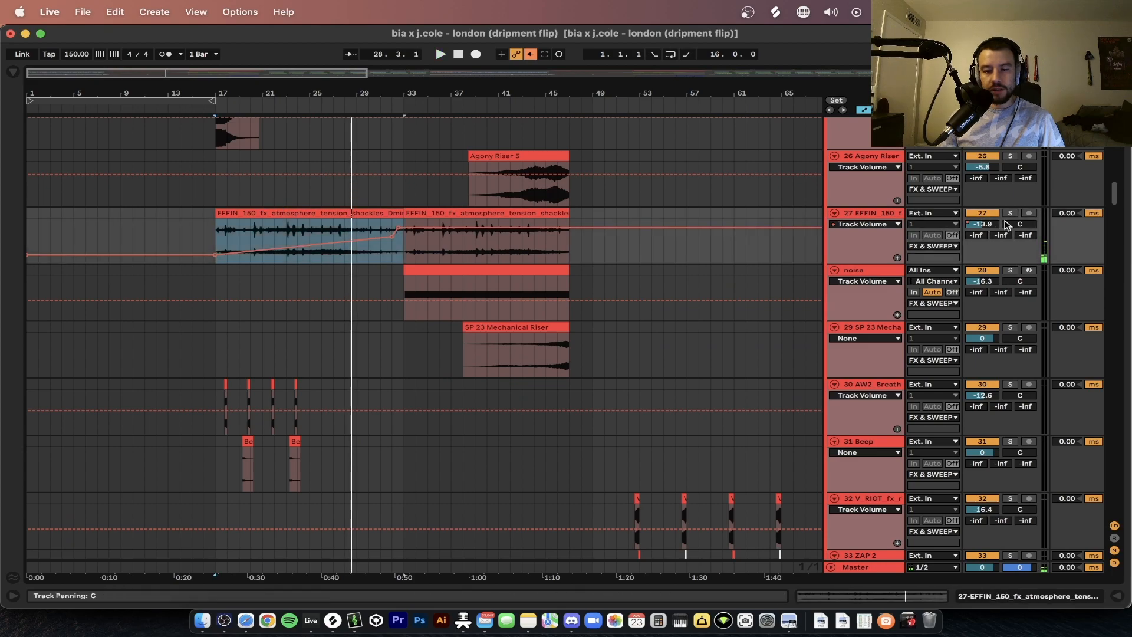
left_click(1010, 213)
key("space")
scroll(214, 247, "up", 6)
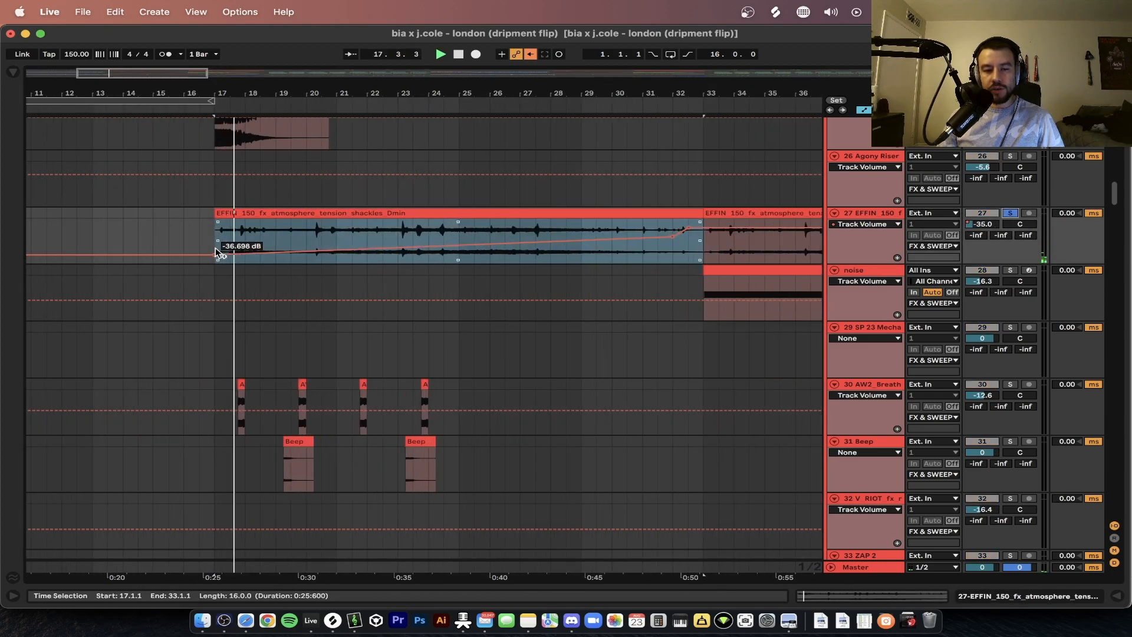
scroll(377, 224, "down", 2)
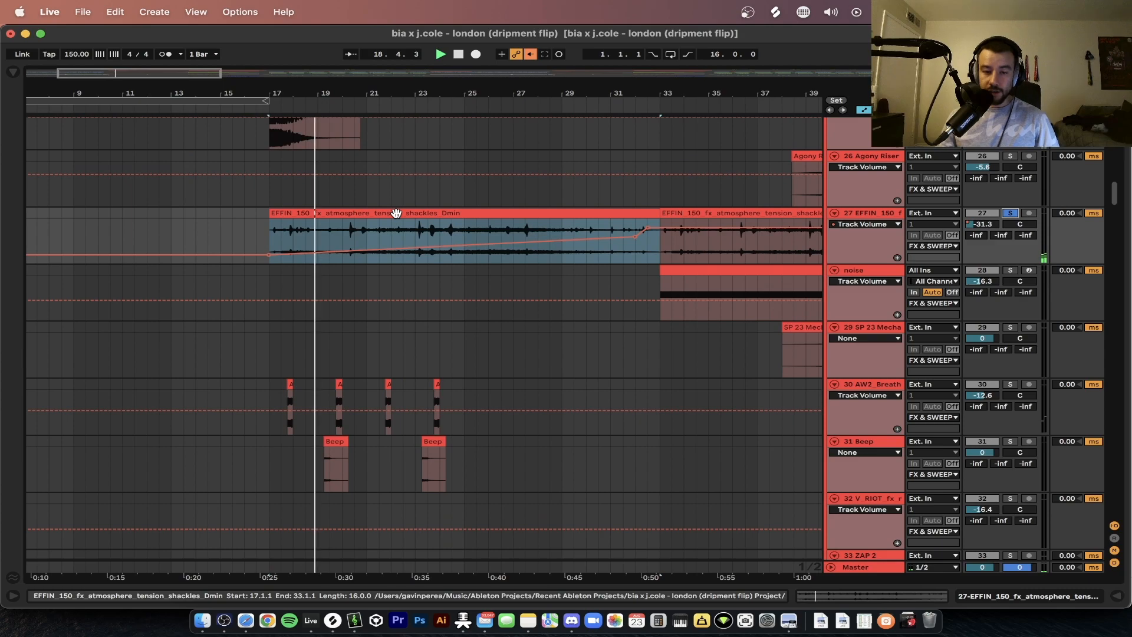
right_click(986, 224)
left_click(1008, 228)
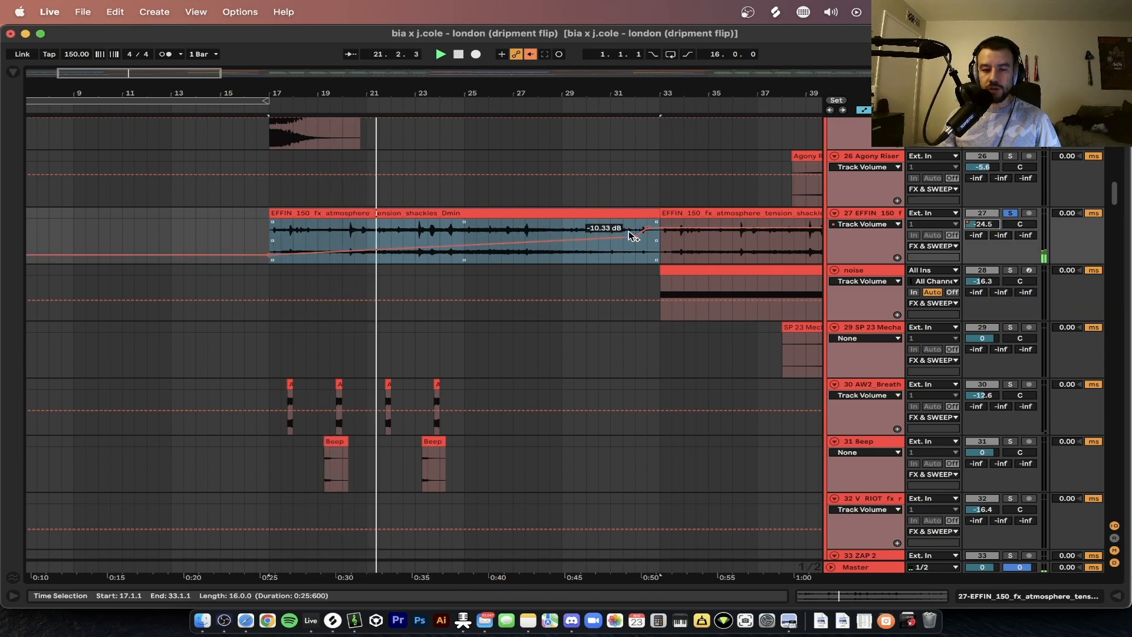
Step: Set the insert marker to bar 17 on the AW2_Breath track and play that track soloed
scroll(673, 224, "down", 4)
scroll(269, 320, "down", 2)
left_click(248, 326)
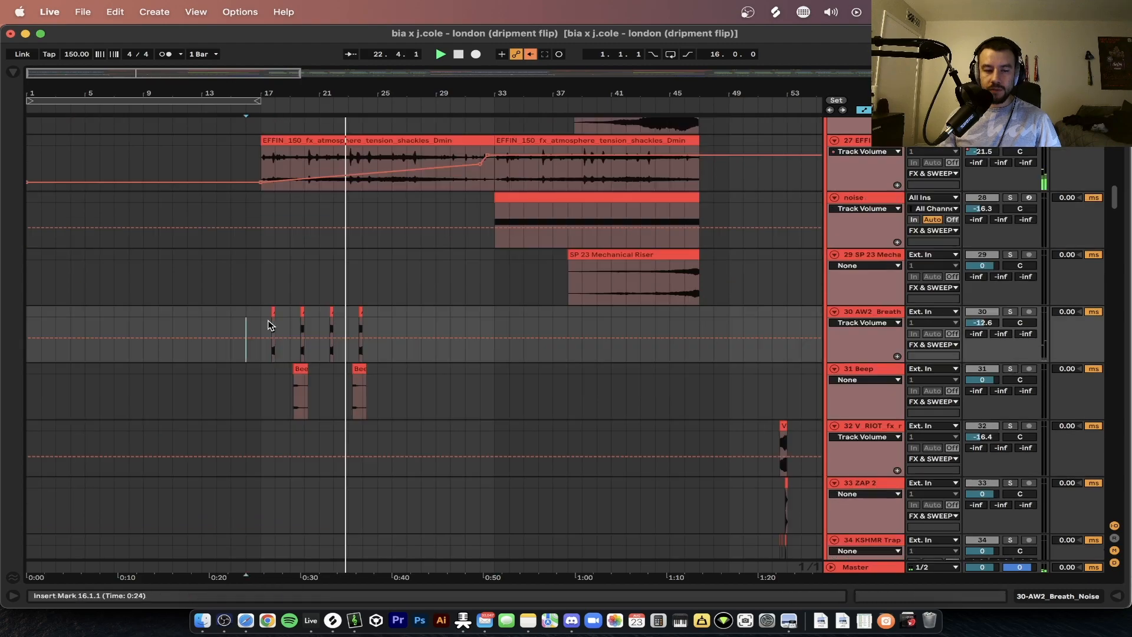
left_click(263, 324)
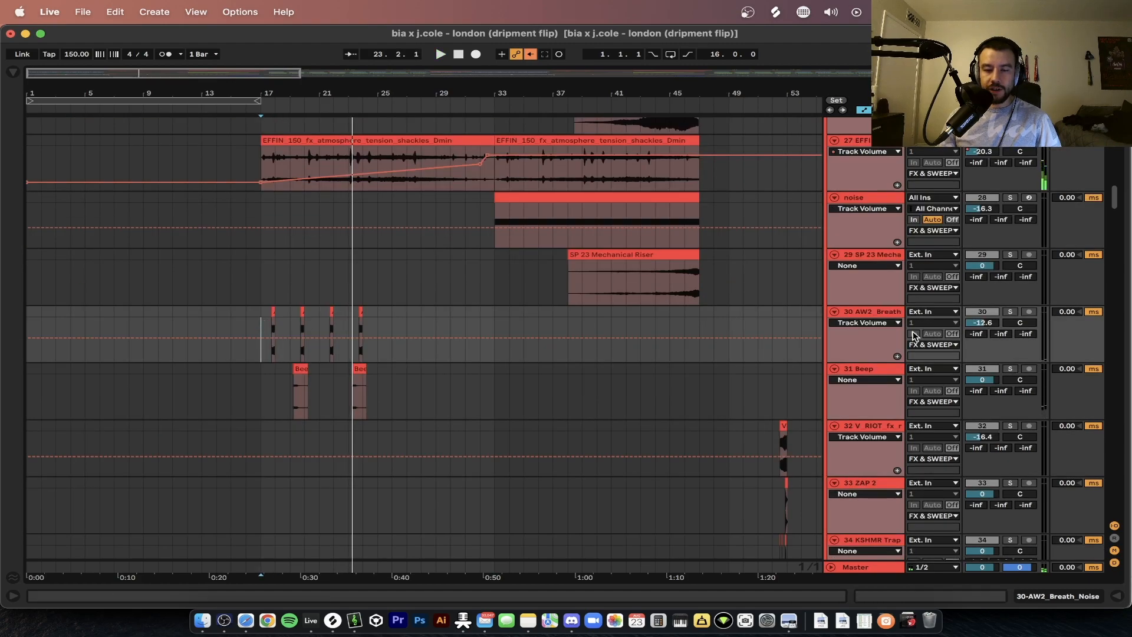
left_click(1006, 313)
key("space")
scroll(176, 313, "up", 5)
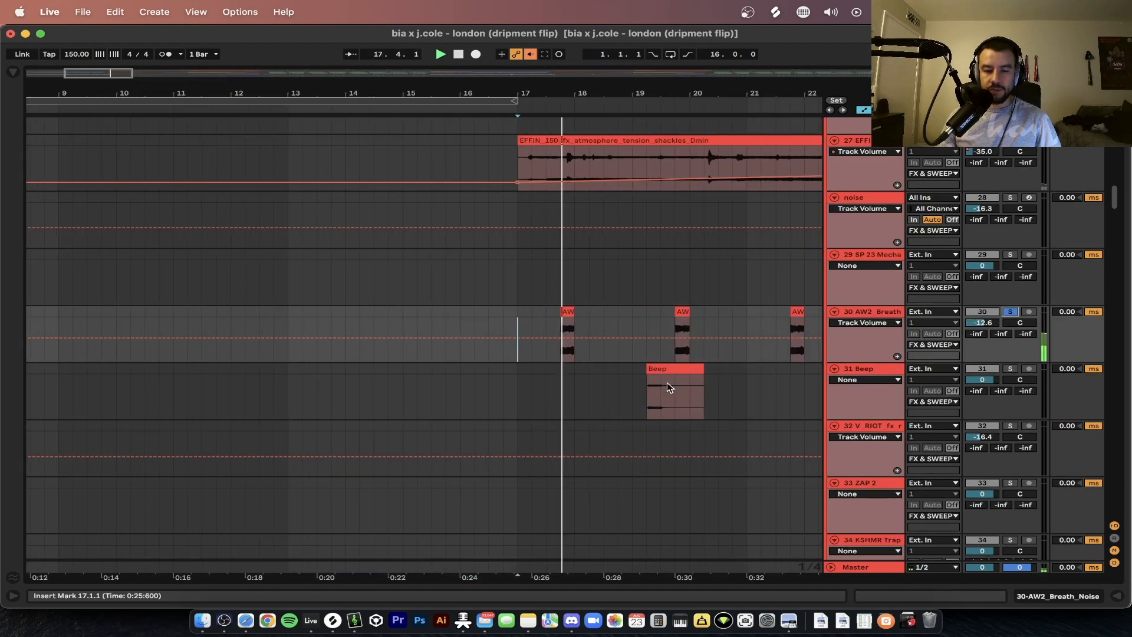
Step: Audition the Beep track soloed together with the AW2_Breath track, check its effects chain, and end the soloed playback
scroll(710, 387, "right", 3)
left_click(1011, 365, "super")
double_click(871, 364)
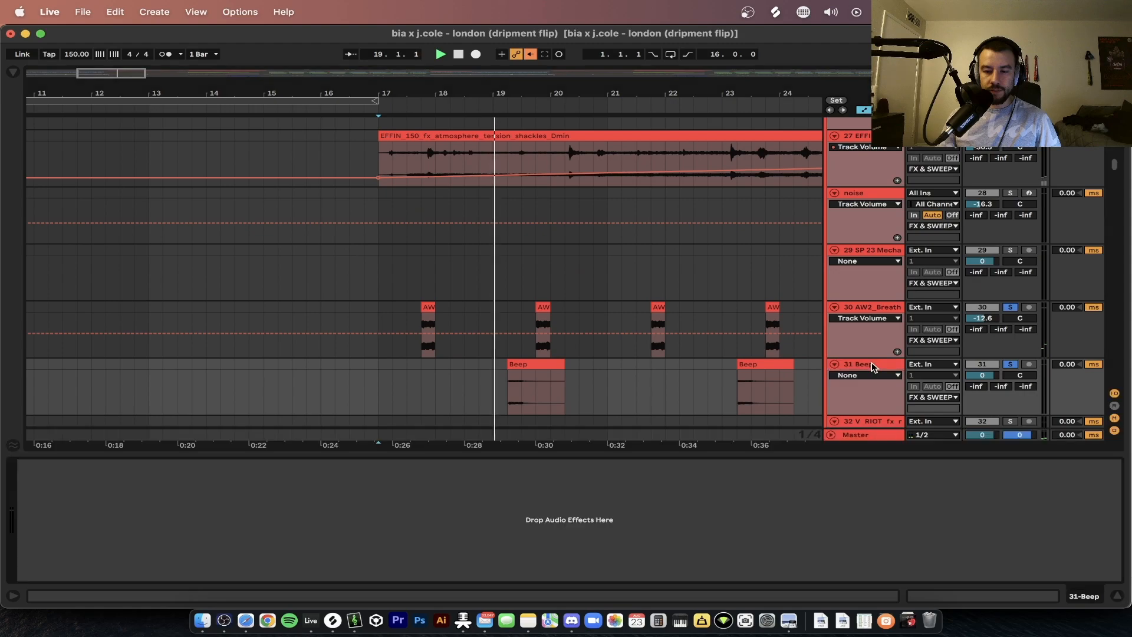
left_click_drag(621, 457, 633, 517)
left_click(1009, 364)
key("space")
Step: Select the V_RIOT_fx_impact_woosh_01 clip on track 25 and play it soloed from bar 17
scroll(629, 369, "up", 5)
scroll(627, 368, "up", 3)
left_click(412, 460)
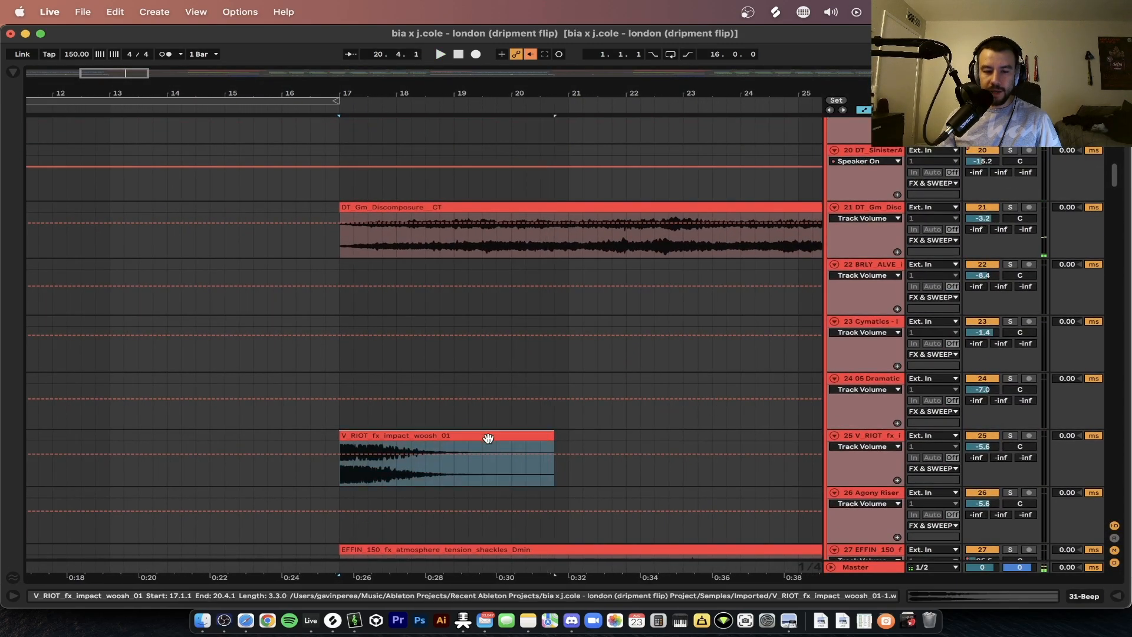
left_click(1010, 435)
key("space")
scroll(678, 404, "down", 3)
scroll(679, 406, "up", 8)
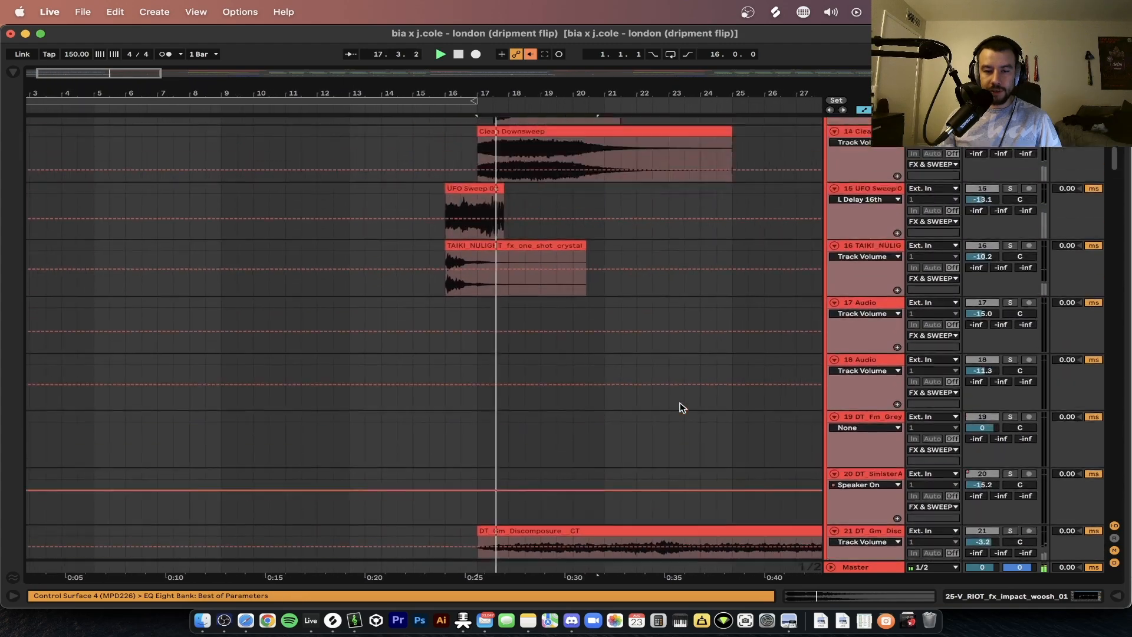
Step: Solo track 14 and play its Clean Downsweep clip from bar 17
scroll(600, 320, "up", 1)
left_click(481, 290)
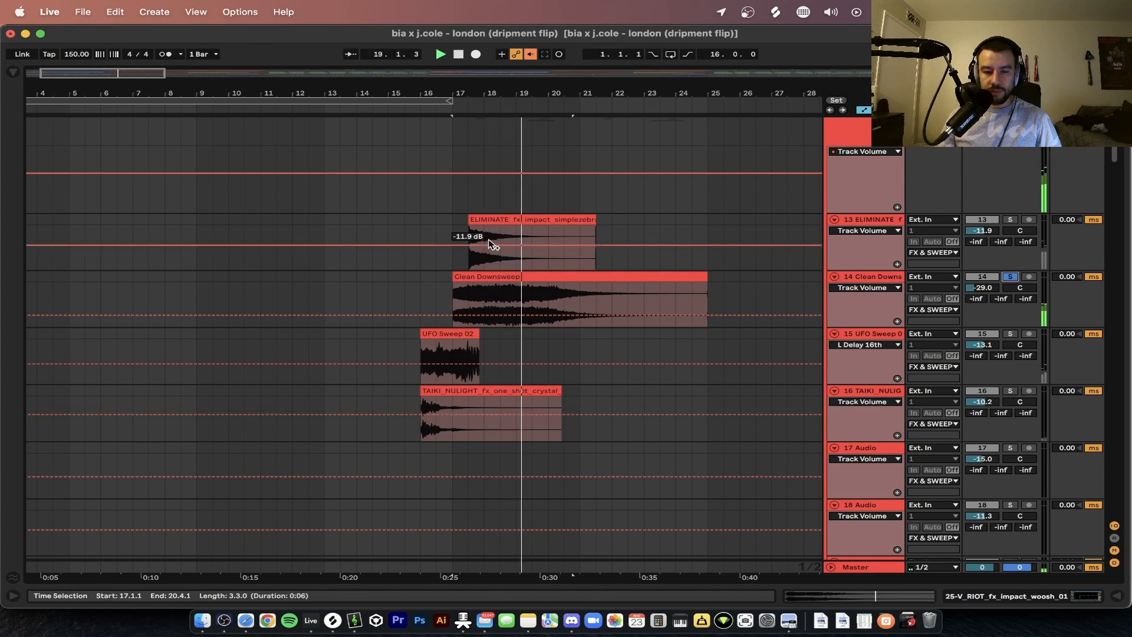
left_click(519, 247)
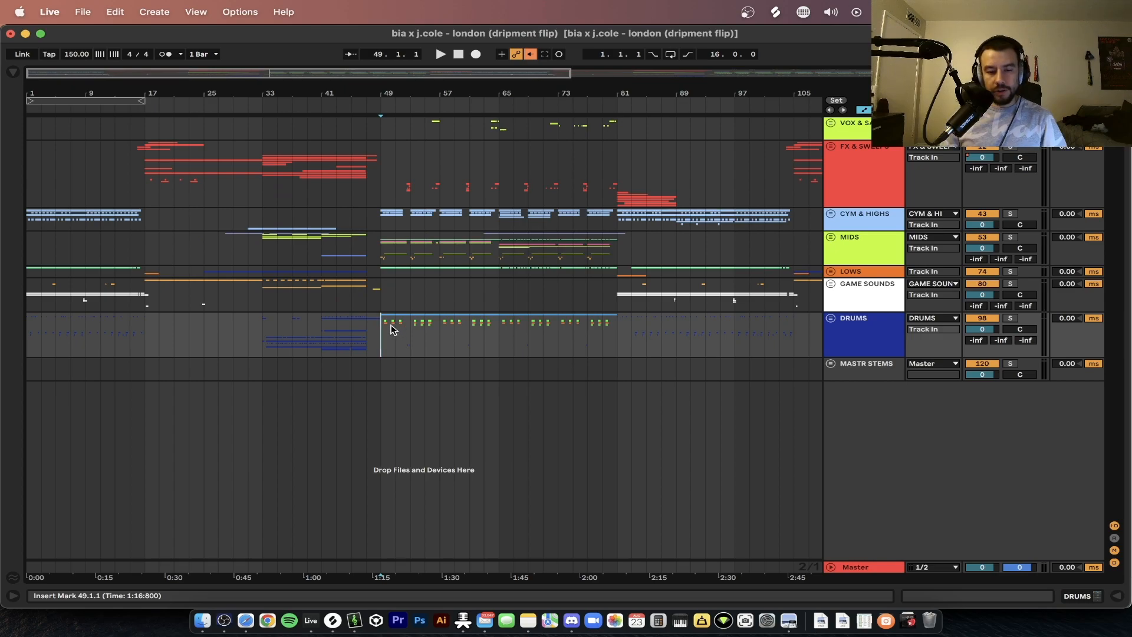
Step: Set the insert marker to bar 33 on the FX & SWEEPS group and unfold the group's tracks
left_click_drag(386, 341, 276, 342)
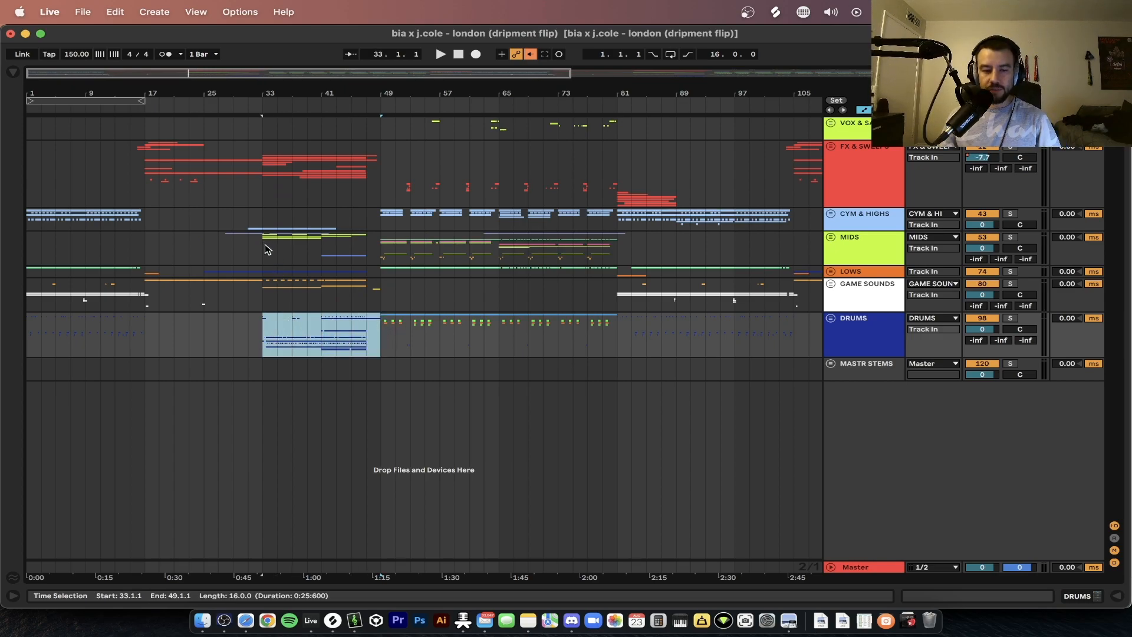
left_click(263, 190)
key("plus")
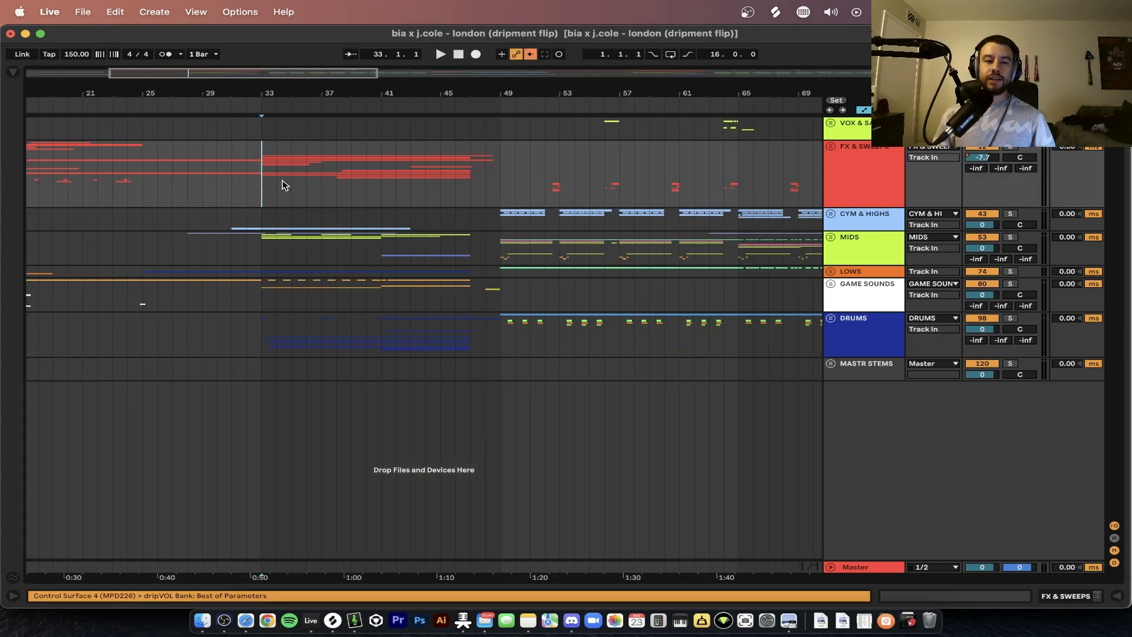
left_click(832, 146)
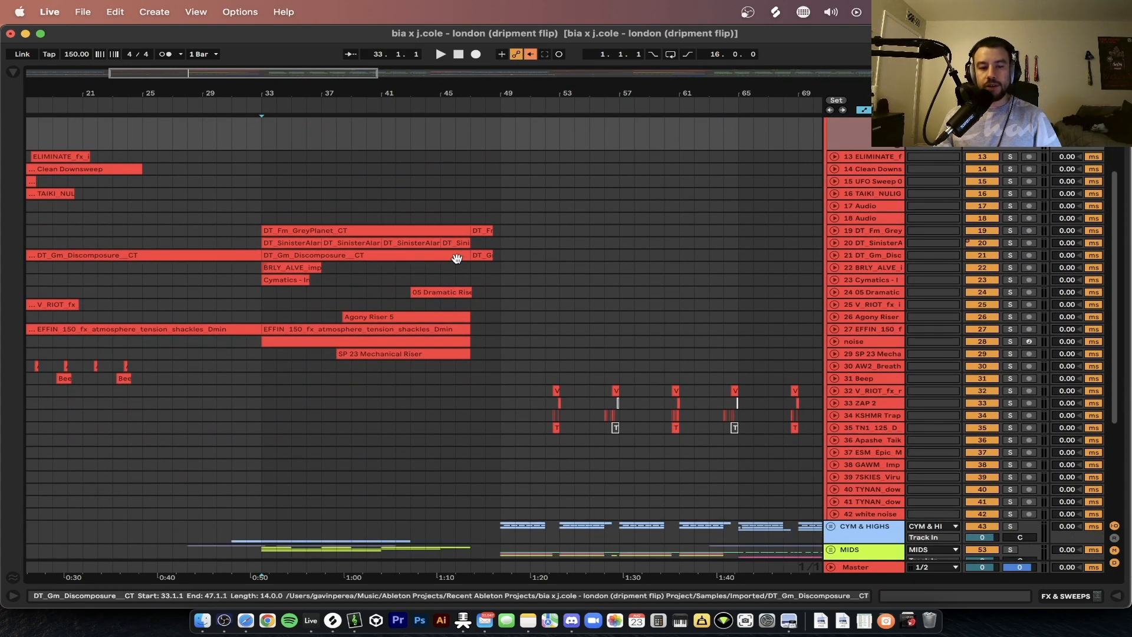
Step: Look over the FX & SWEEPS layers, expand all tracks, and solo the FX & SWEEPS group with the insert marker at bar 33
scroll(457, 260, "up", 5)
scroll(457, 259, "up", 2)
scroll(456, 263, "down", 3)
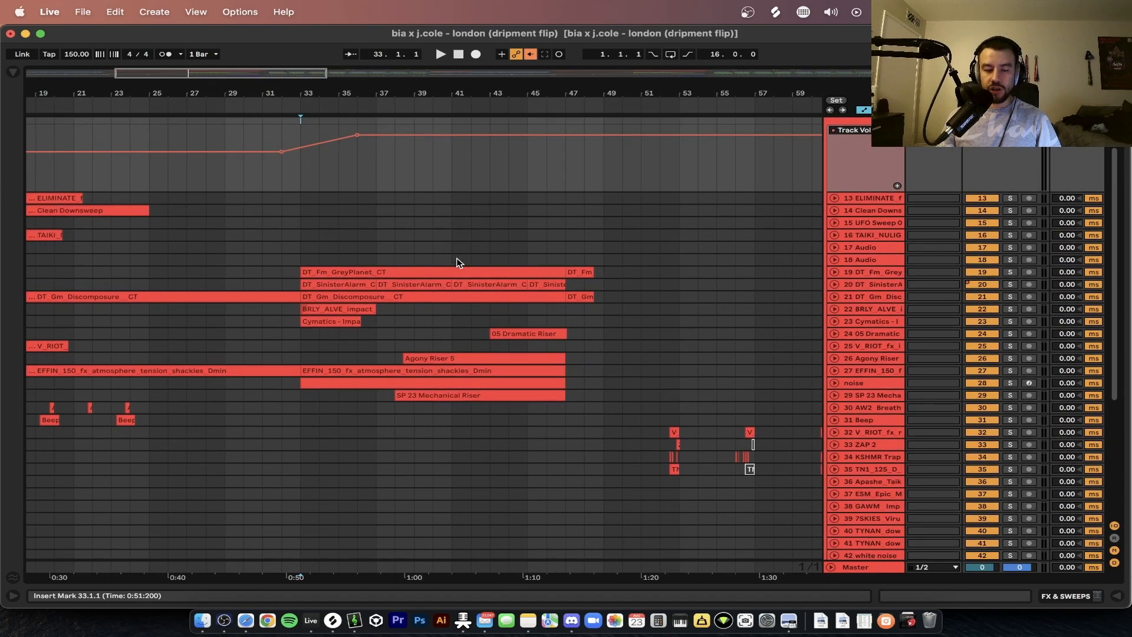
scroll(346, 260, "down", 2)
scroll(333, 312, "down", 5)
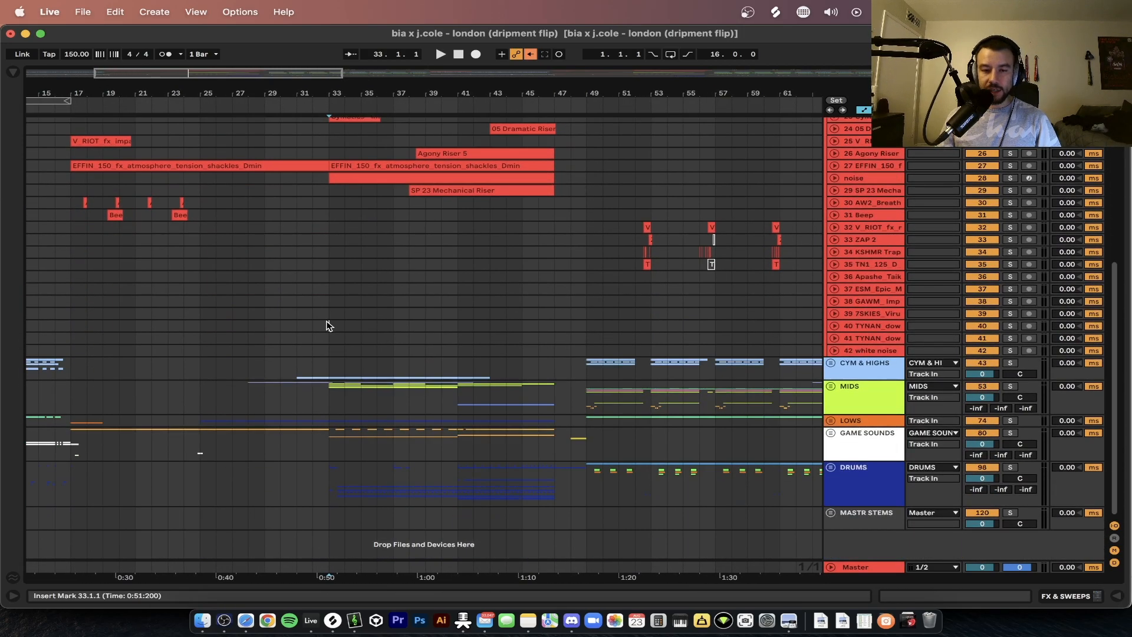
scroll(328, 326, "up", 15)
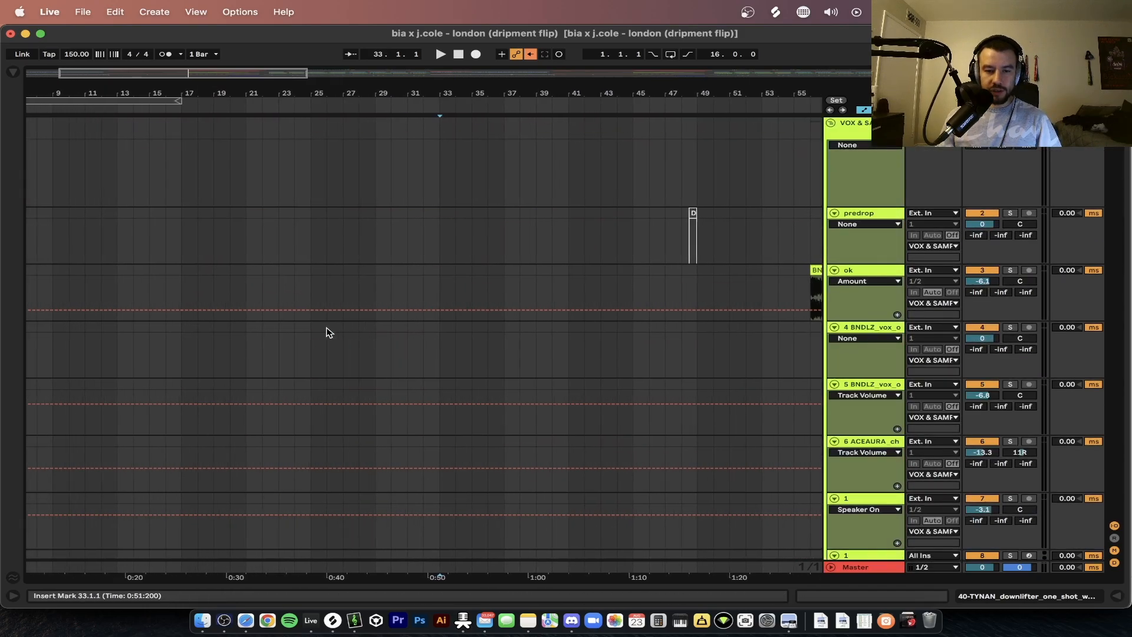
scroll(329, 328, "right", 2)
left_click(398, 240)
scroll(397, 240, "down", 12)
scroll(397, 240, "up", 12)
scroll(398, 242, "down", 12)
scroll(434, 241, "up", 2)
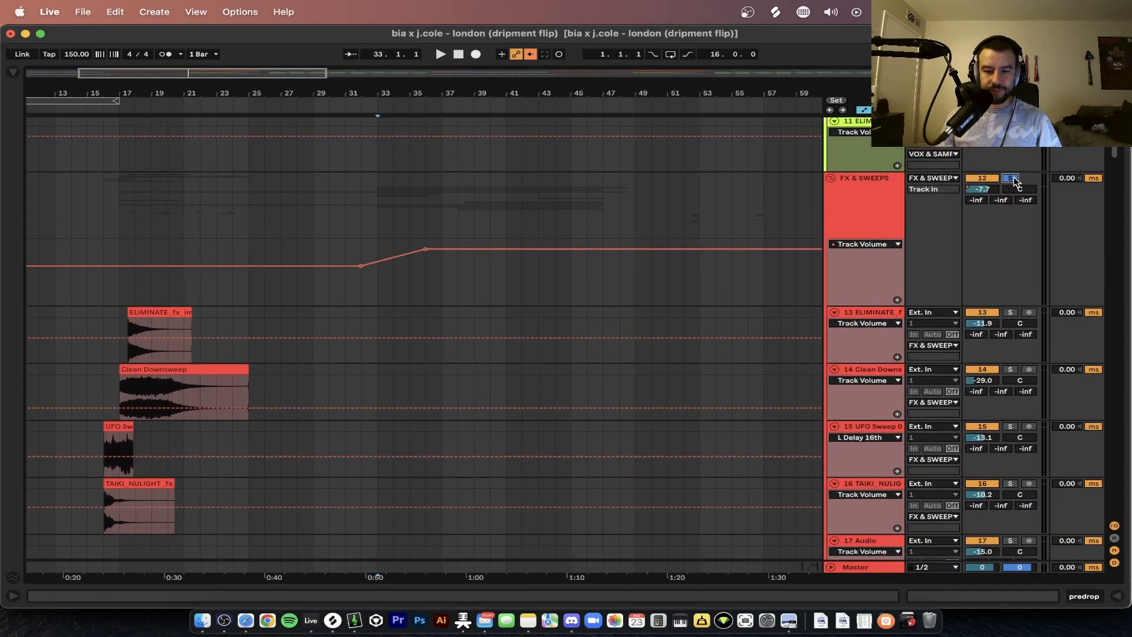
Step: Play the soloed FX & SWEEPS group from bar 33 and examine the layers starting at track 19
scroll(392, 345, "down", 10)
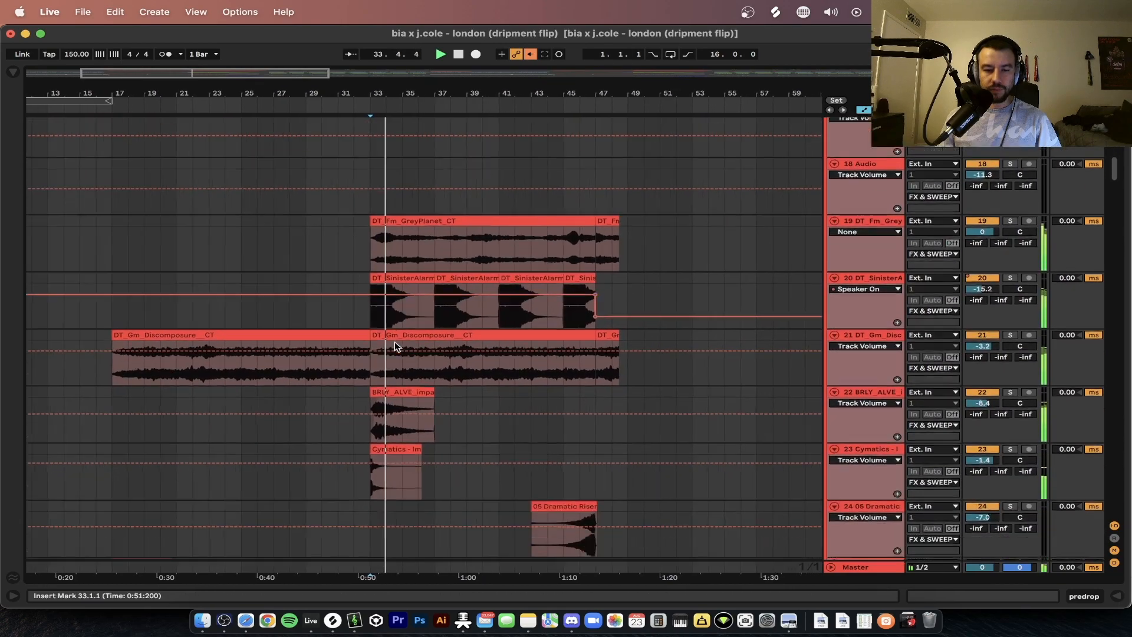
scroll(394, 342, "up", 2)
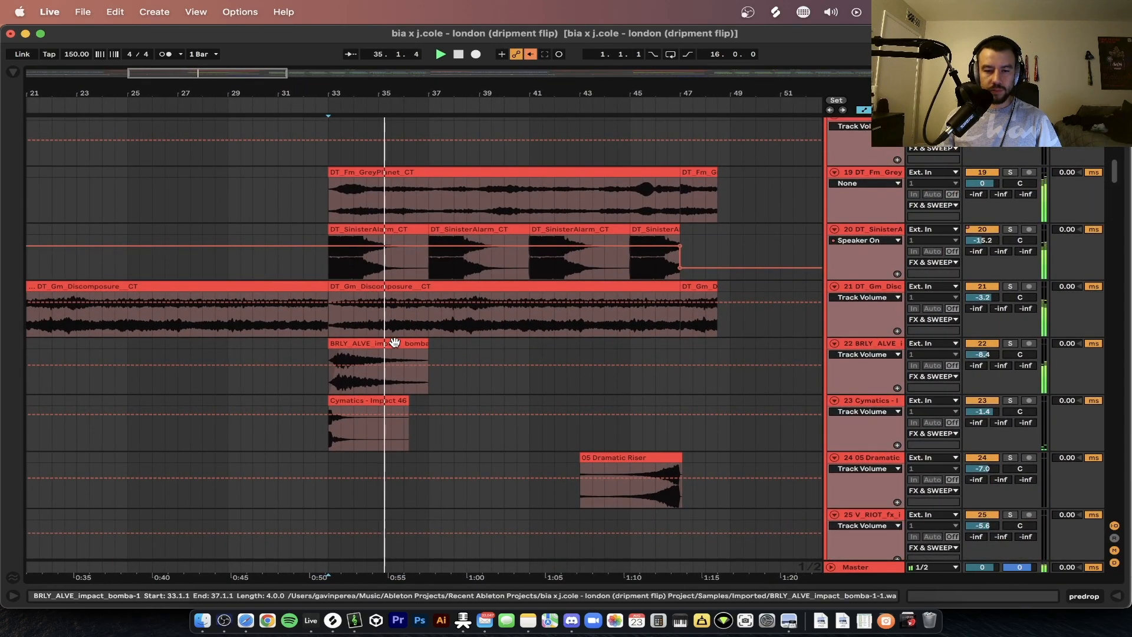
scroll(394, 342, "down", 3)
scroll(394, 343, "up", 2)
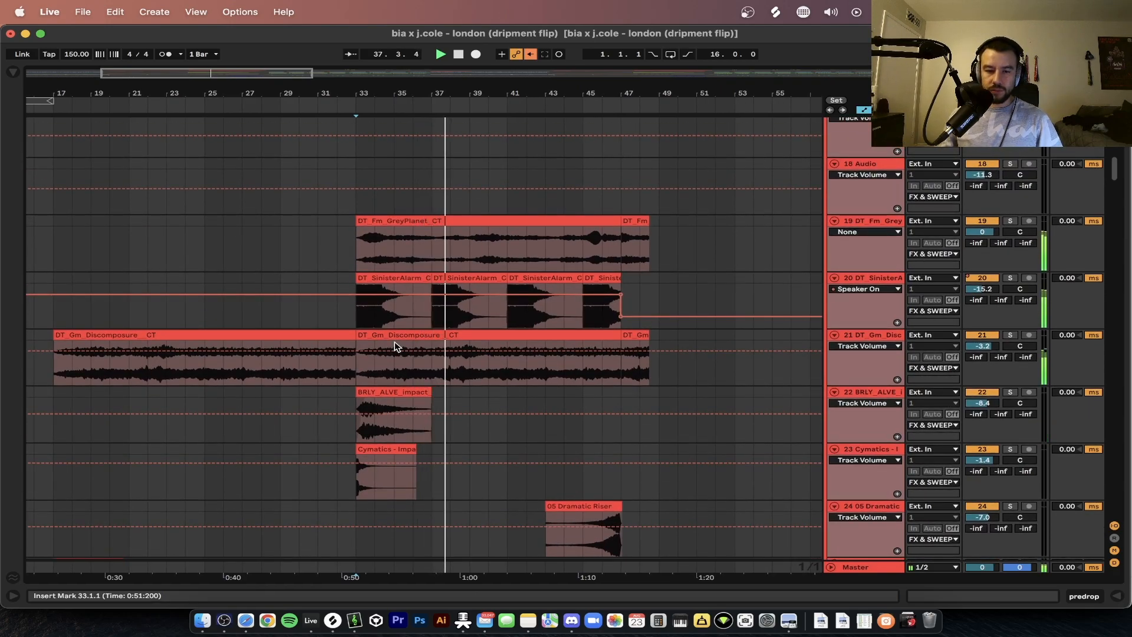
scroll(394, 346, "down", 5)
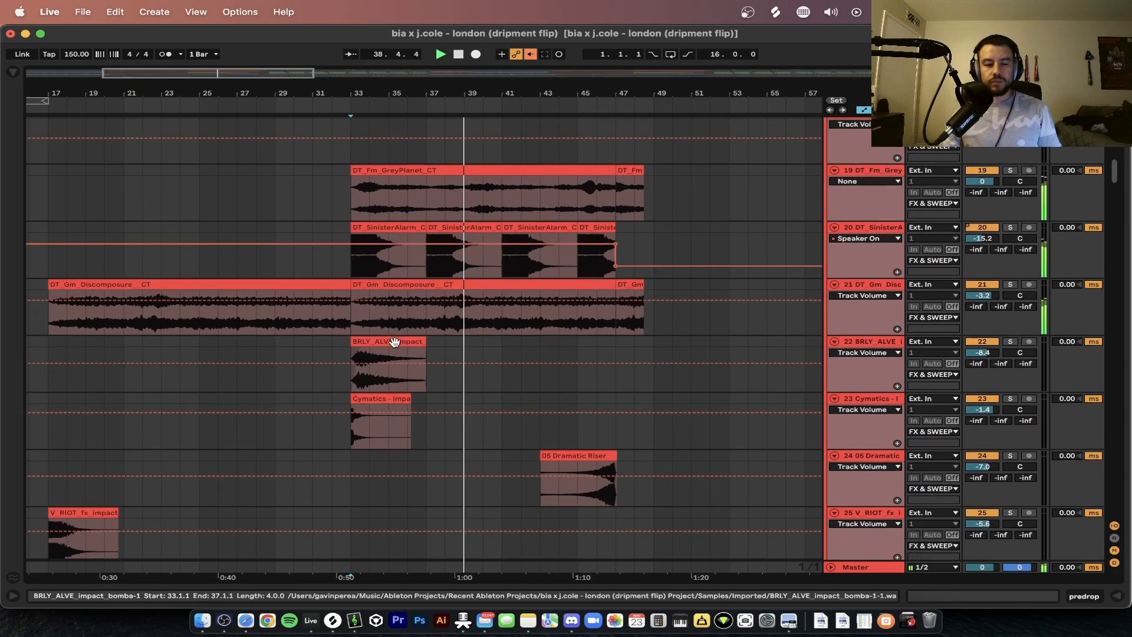
scroll(395, 342, "down", 3)
scroll(395, 343, "down", 3)
scroll(395, 342, "down", 20)
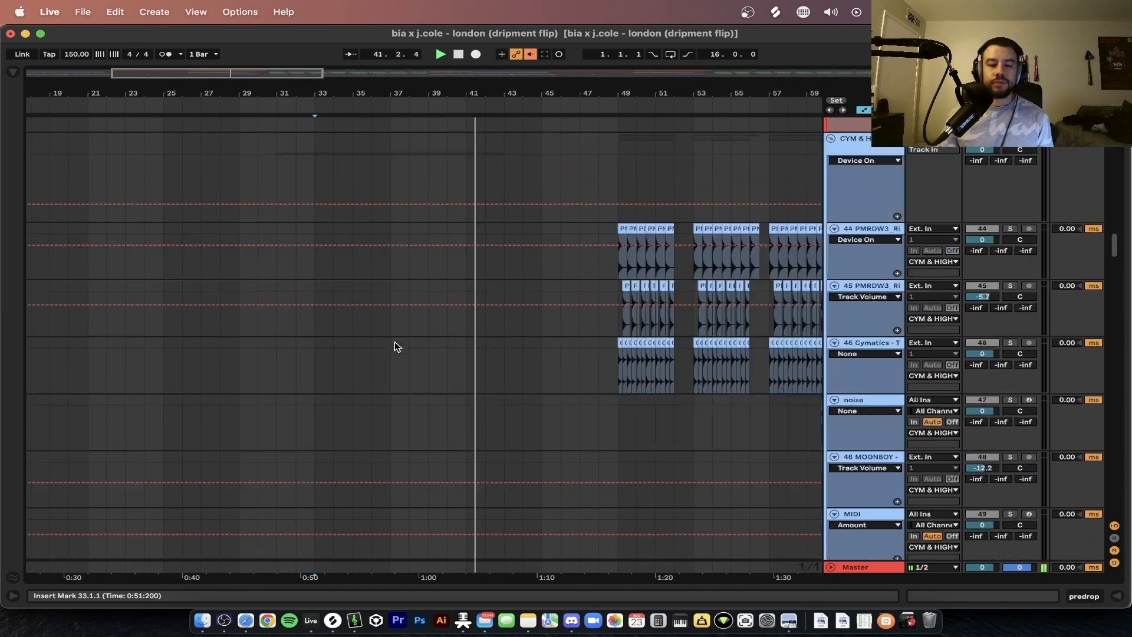
Step: Follow the riser, atmosphere and noise layers on tracks 24 to 29 past bar 47, and end the playback
scroll(395, 344, "up", 20)
left_click(455, 350)
scroll(455, 350, "up", 2)
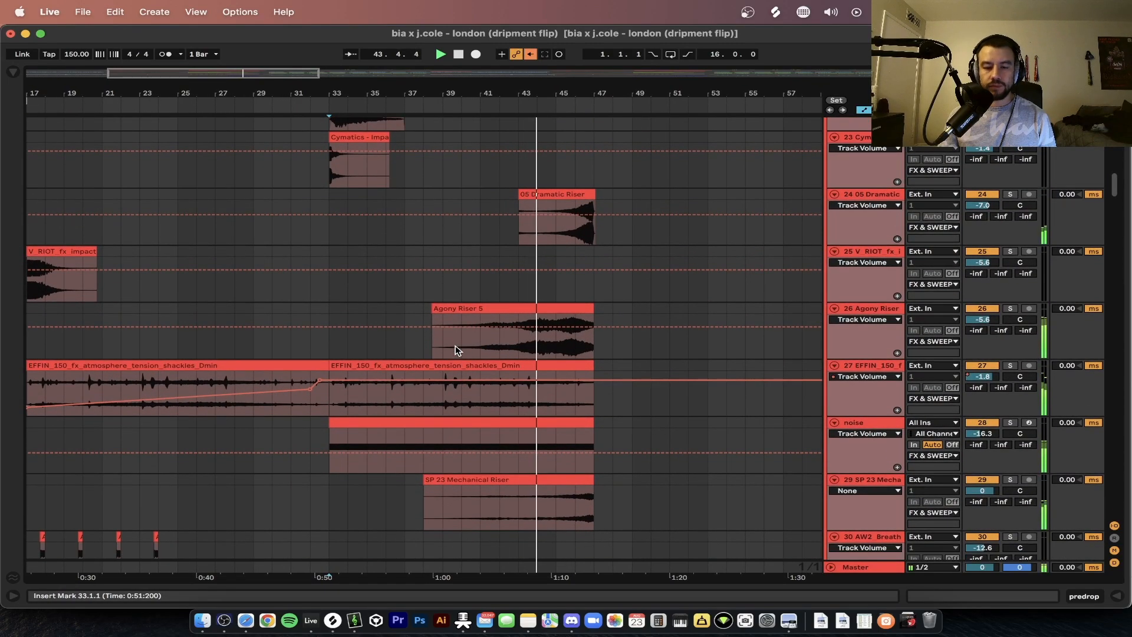
scroll(455, 350, "right", 3)
scroll(472, 352, "up", 1)
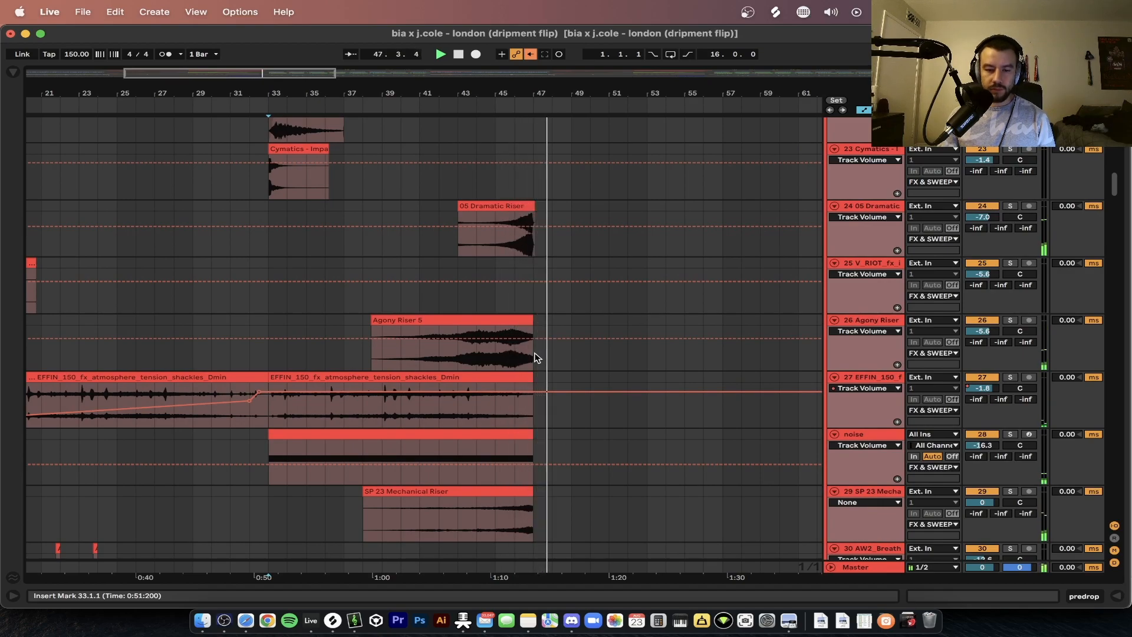
scroll(535, 358, "up", 12)
scroll(535, 358, "down", 3)
scroll(409, 211, "down", 6)
scroll(409, 212, "up", 2)
key("space")
Step: Select the DT_Fm_GreyPlanet_CT clip at bar 33 on track 19 and inspect its sample, warp and pitch settings
scroll(406, 213, "up", 5)
left_click(393, 386)
scroll(393, 389, "up", 5)
key("super+z")
key("super+shift+z")
scroll(389, 390, "down", 5)
scroll(386, 395, "up", 5)
left_click(382, 397)
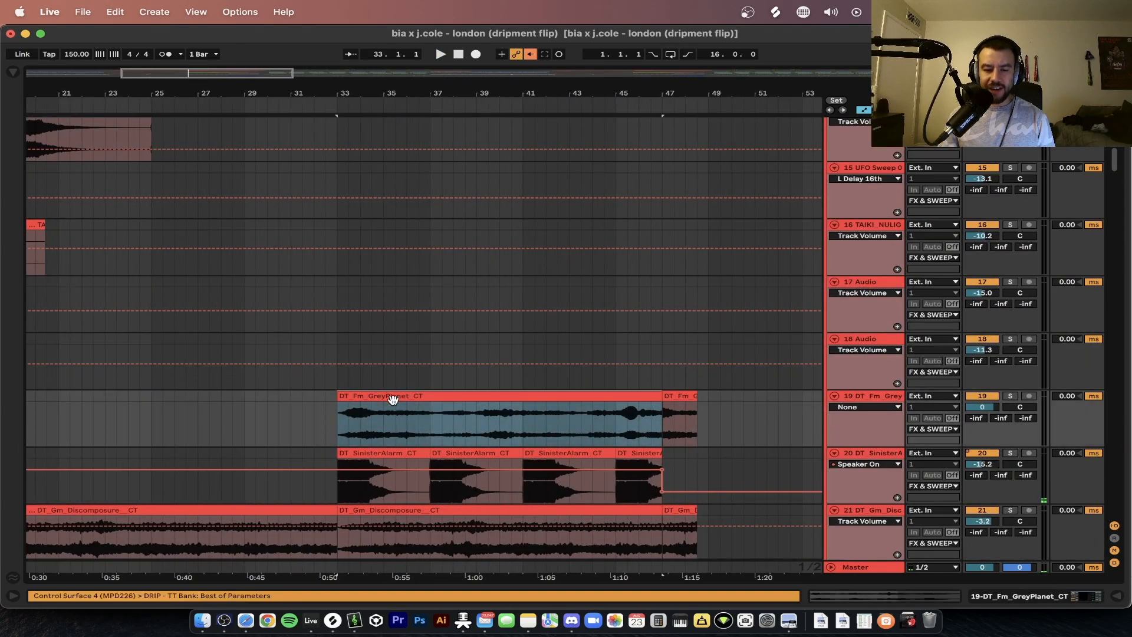
scroll(386, 389, "down", 3)
scroll(378, 346, "down", 1)
double_click(375, 301)
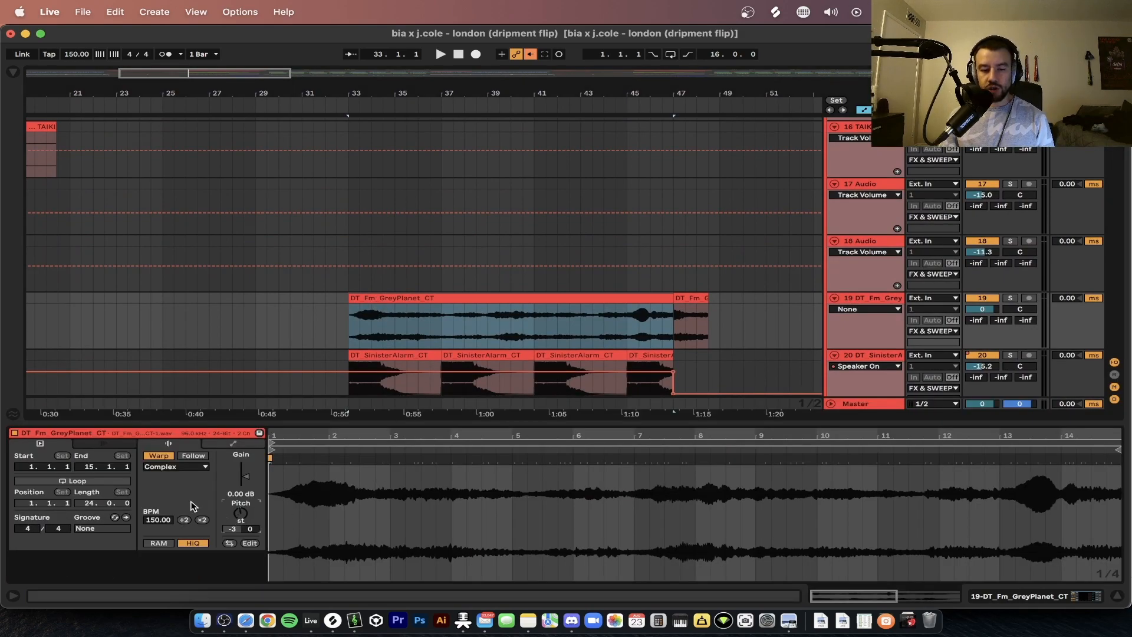
double_click(305, 424)
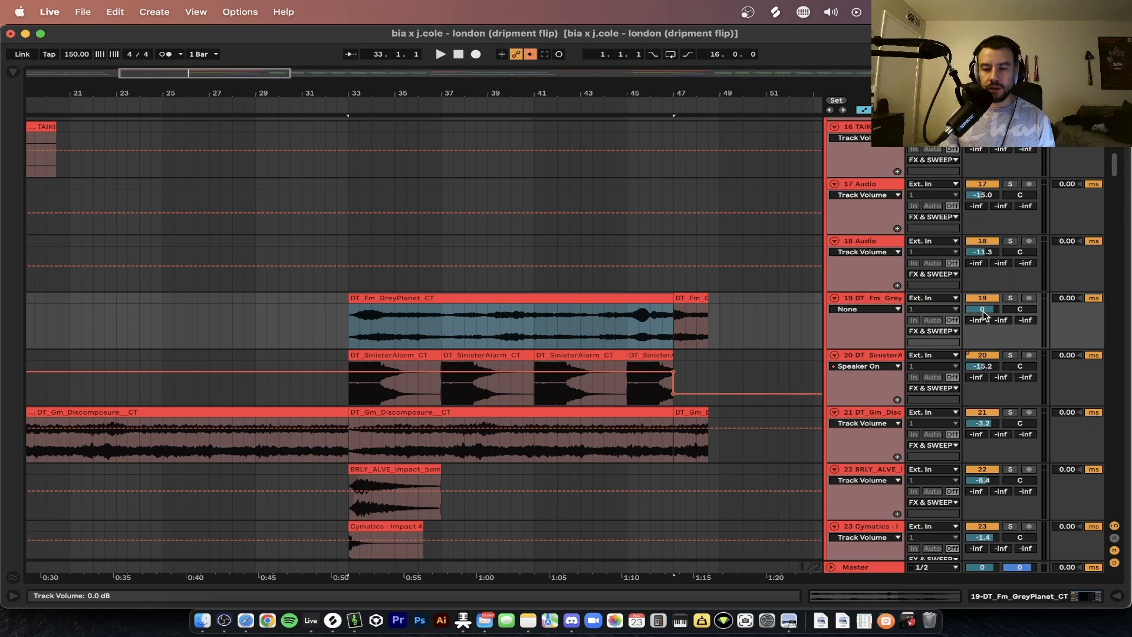
Step: Play track 19 soloed from bar 33 and check its effects chain
left_click(1010, 298)
key("space")
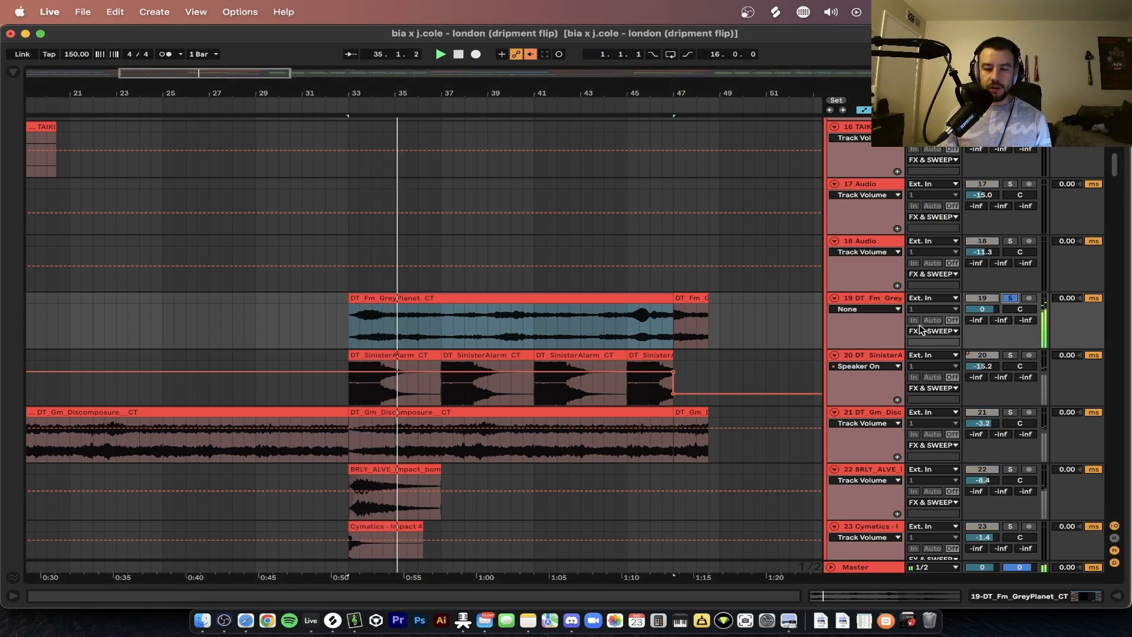
double_click(846, 299)
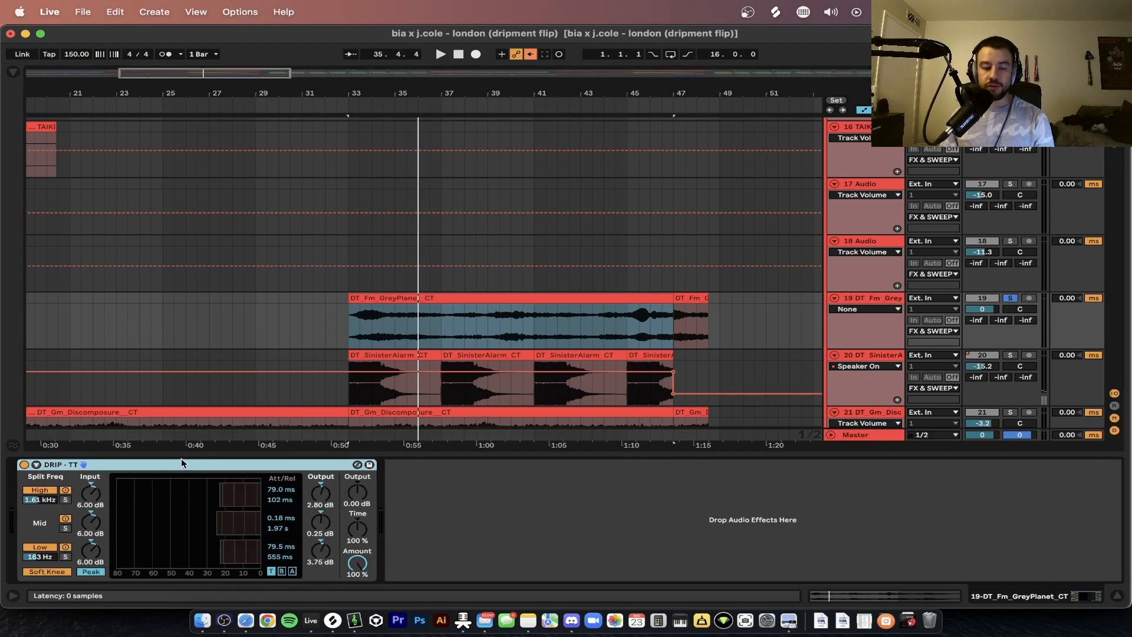
left_click(437, 456)
scroll(380, 277, "down", 3)
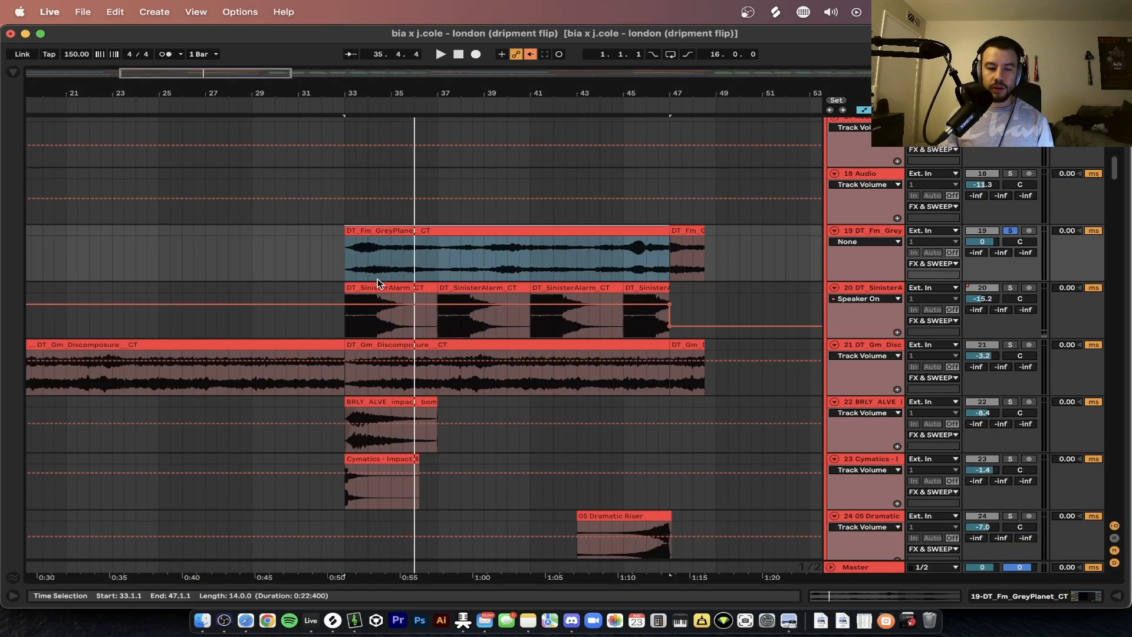
Step: Audition the DT_SinisterAlarm_CT clips on track 20 soloed from bar 33 and check the track's reverb settings
left_click(380, 287)
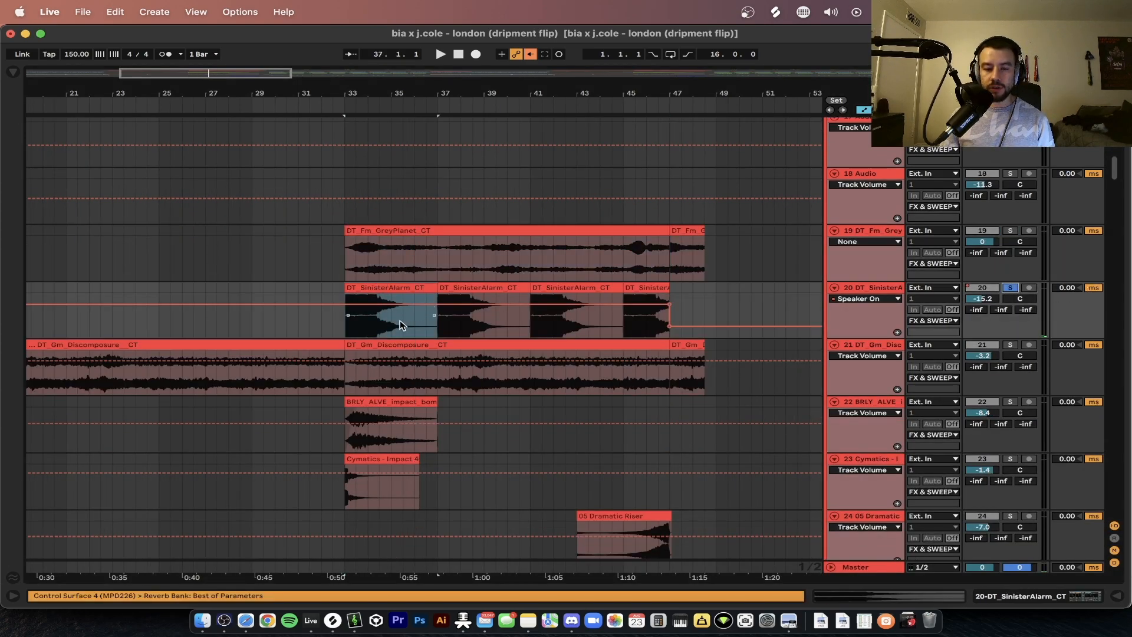
scroll(390, 327, "up", 5)
scroll(391, 328, "down", 3)
key("space")
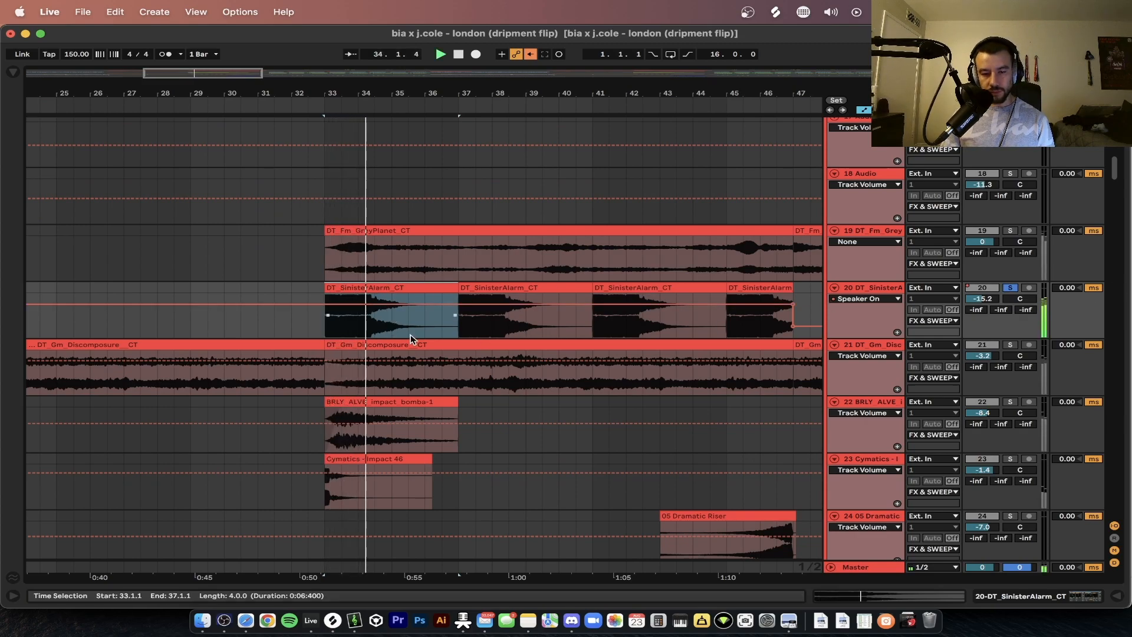
scroll(409, 338, "down", 5)
scroll(410, 338, "up", 1)
scroll(410, 338, "right", 1)
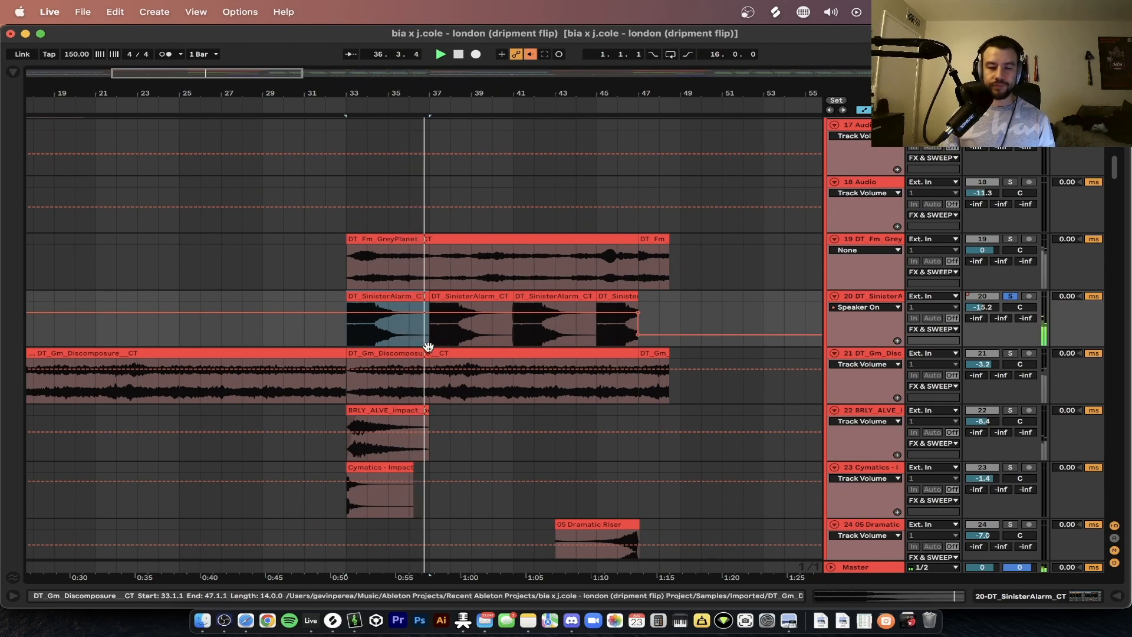
double_click(868, 296)
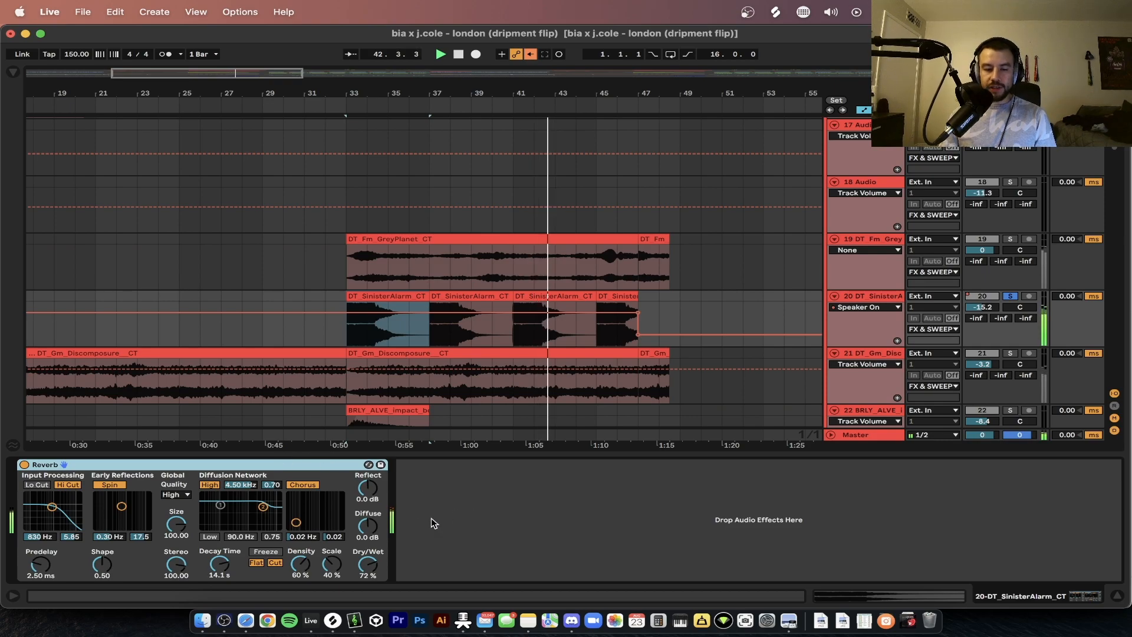
double_click(527, 456)
Step: Switch the solo from track 20 to track 21 and open the sample settings of its DT_Gm_Discomposure clip at bar 33
left_click(1015, 297)
key("space")
left_click(1010, 353)
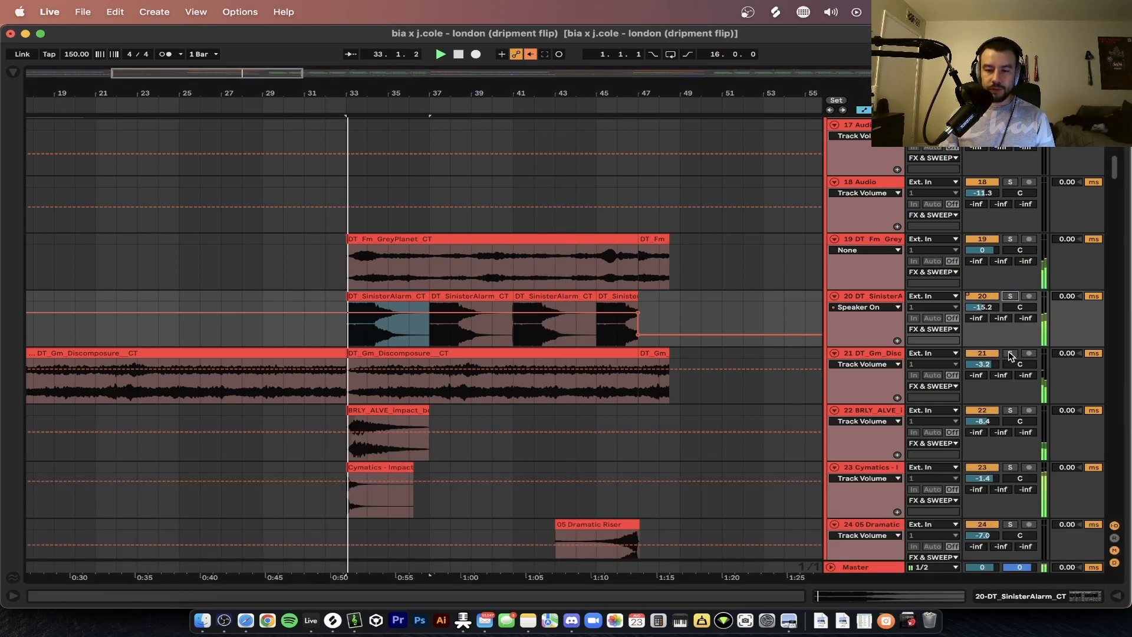
key("space")
left_click(397, 352)
double_click(396, 353)
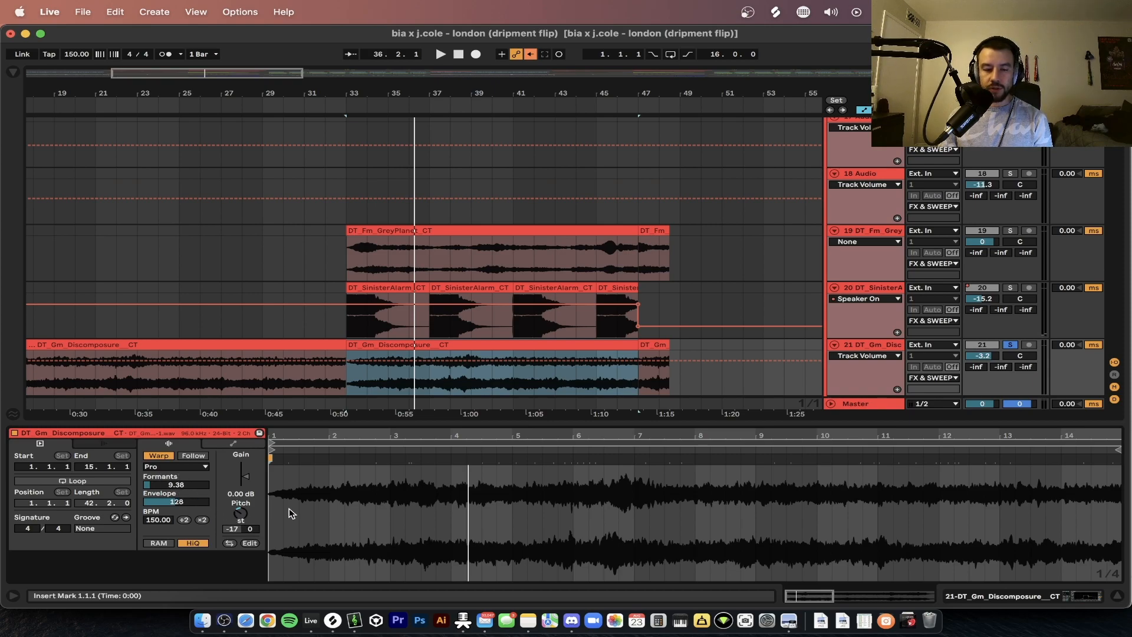
Step: Play the DT_Gm_Discomposure clip on track 21 soloed from bar 33
left_click(412, 345)
key("space")
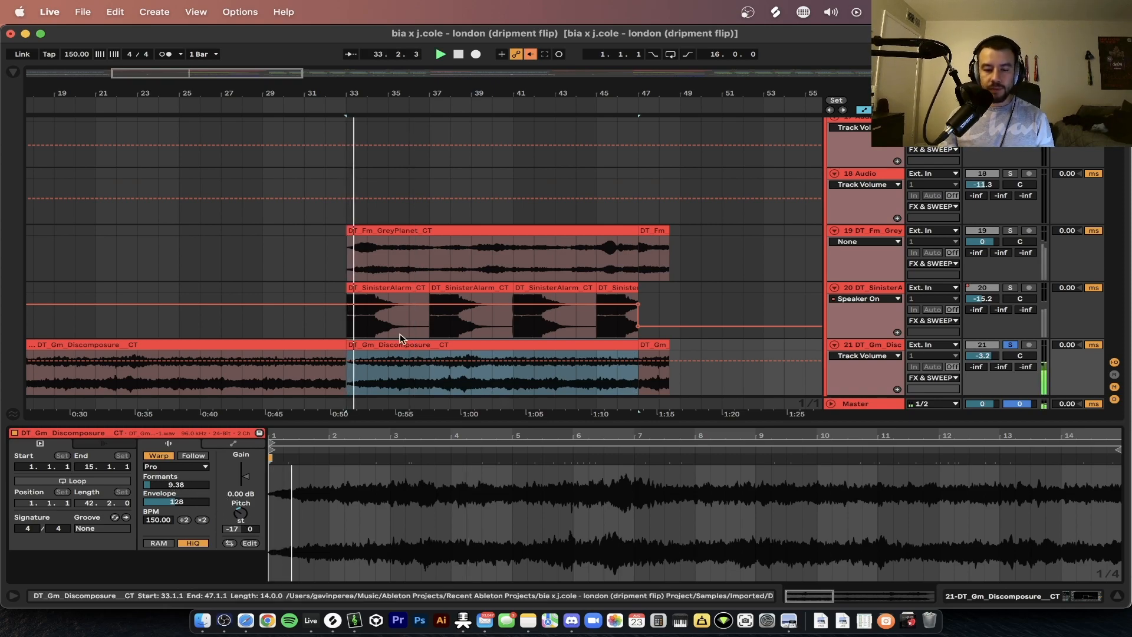
scroll(393, 331, "down", 5)
scroll(394, 331, "up", 2)
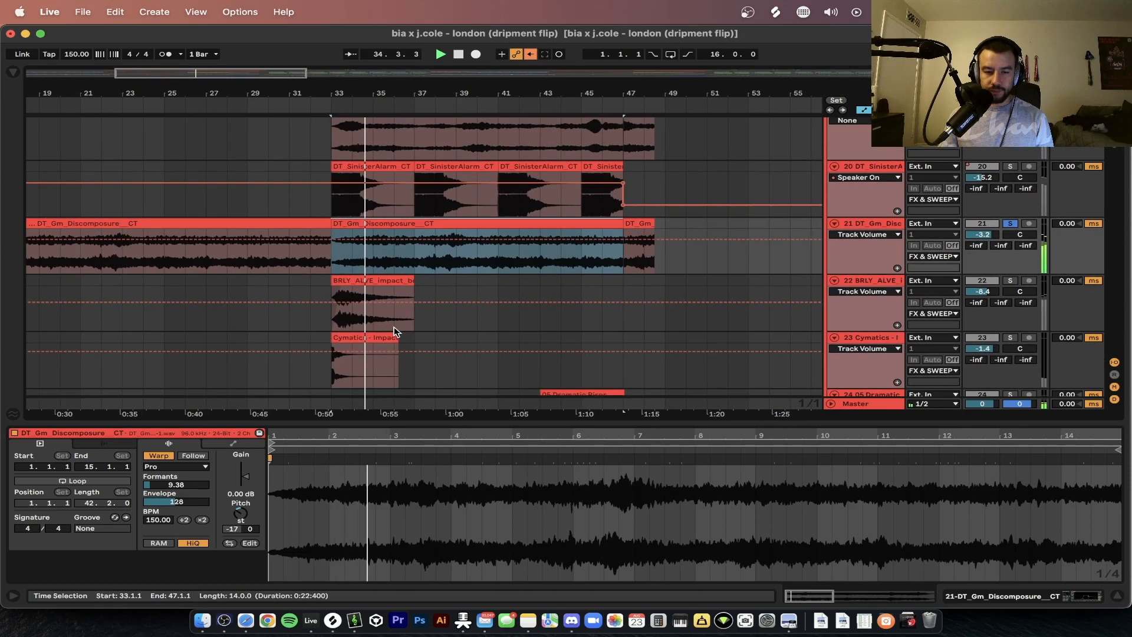
Step: Audition the BRLY_ALVE impact on track 22 soloed from bar 33 and hide the clip settings
left_click(1010, 282)
key("space")
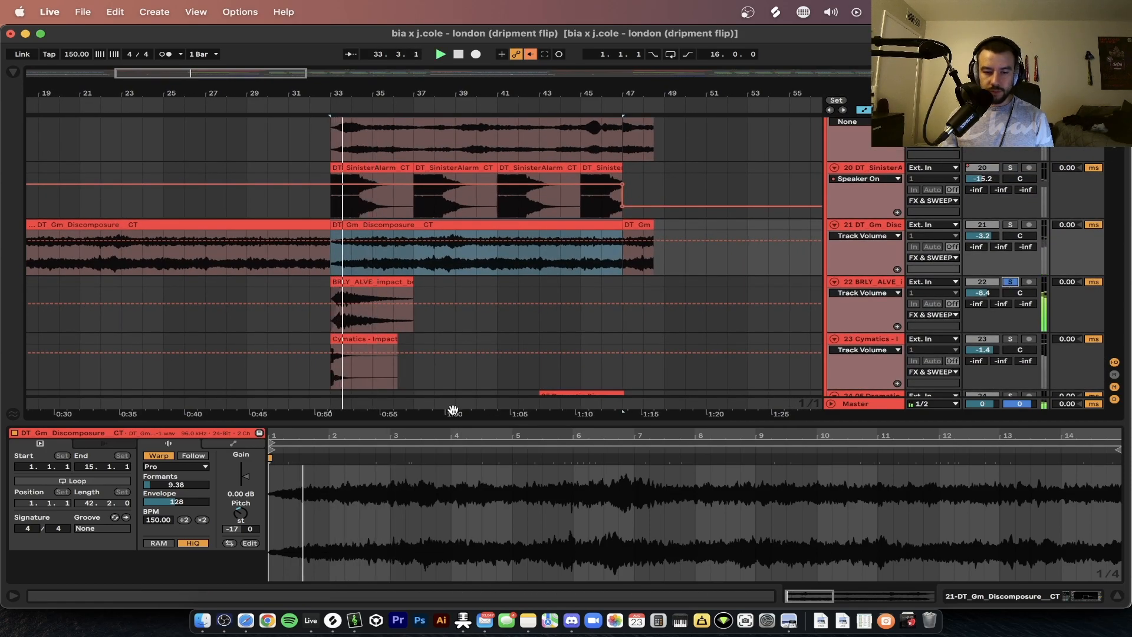
key("super+alt+l")
key("space")
Step: Find the KSHMR_War_Horn track in the MIDS group, solo it and play it from bar 33
scroll(460, 356, "down", 20)
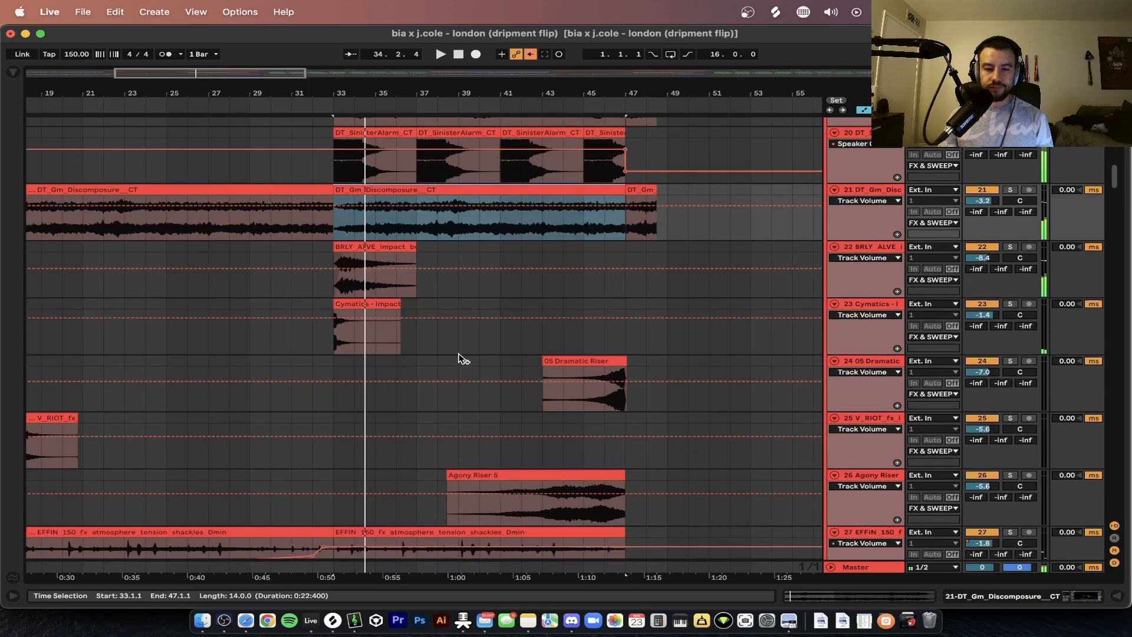
scroll(462, 359, "up", 10)
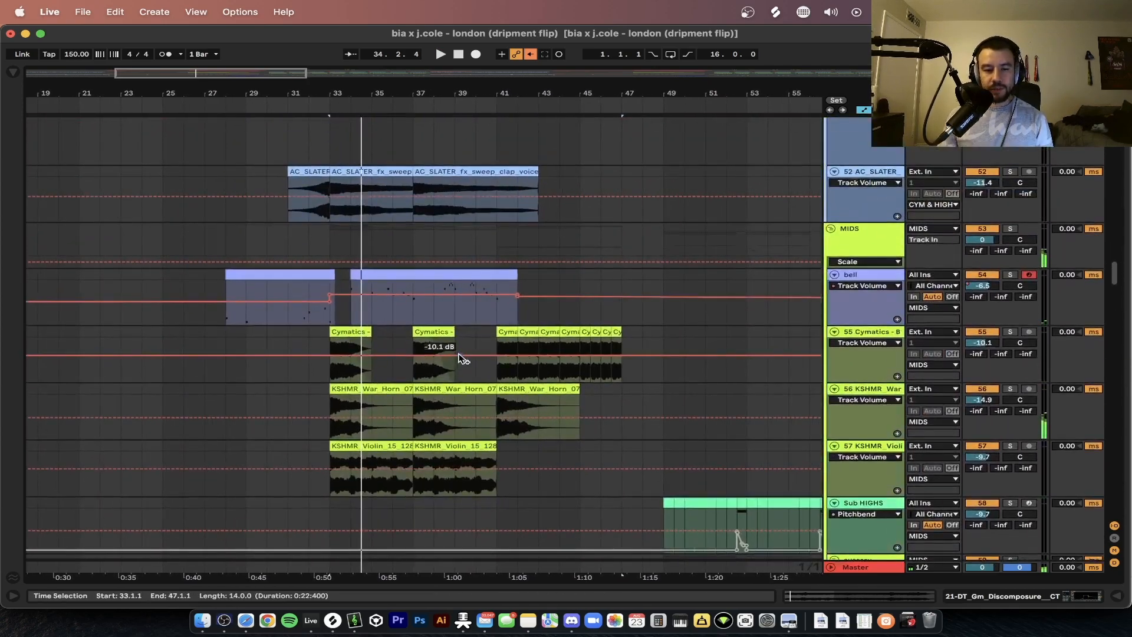
scroll(463, 358, "up", 5)
scroll(464, 359, "down", 5)
scroll(463, 358, "left", 1)
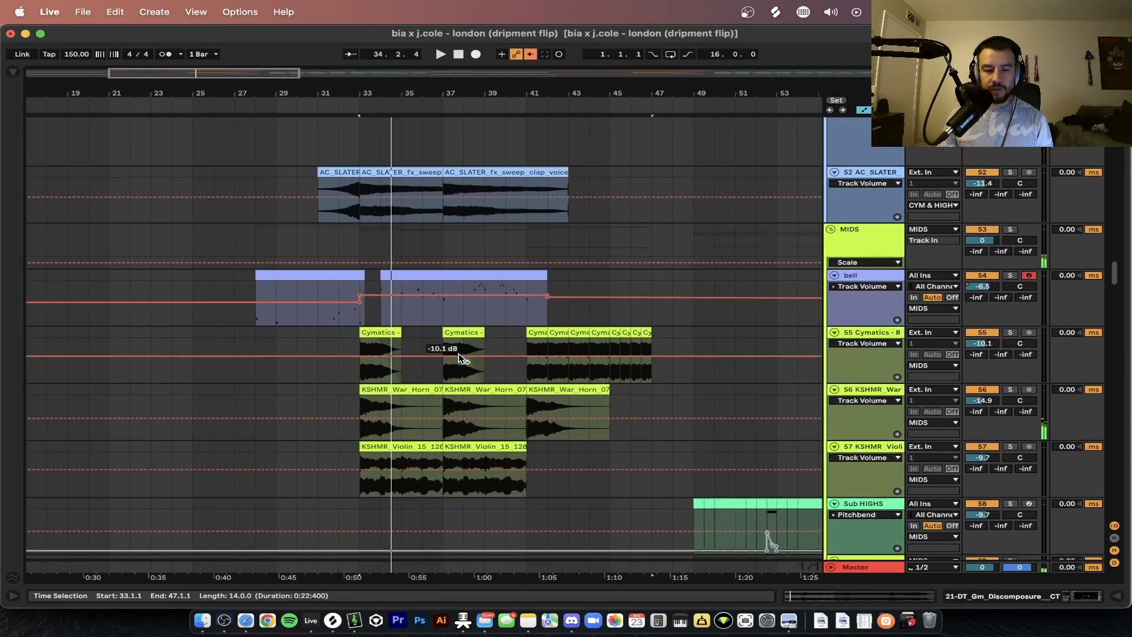
scroll(460, 356, "down", 1)
scroll(459, 357, "up", 2)
left_click(1009, 362)
key("space")
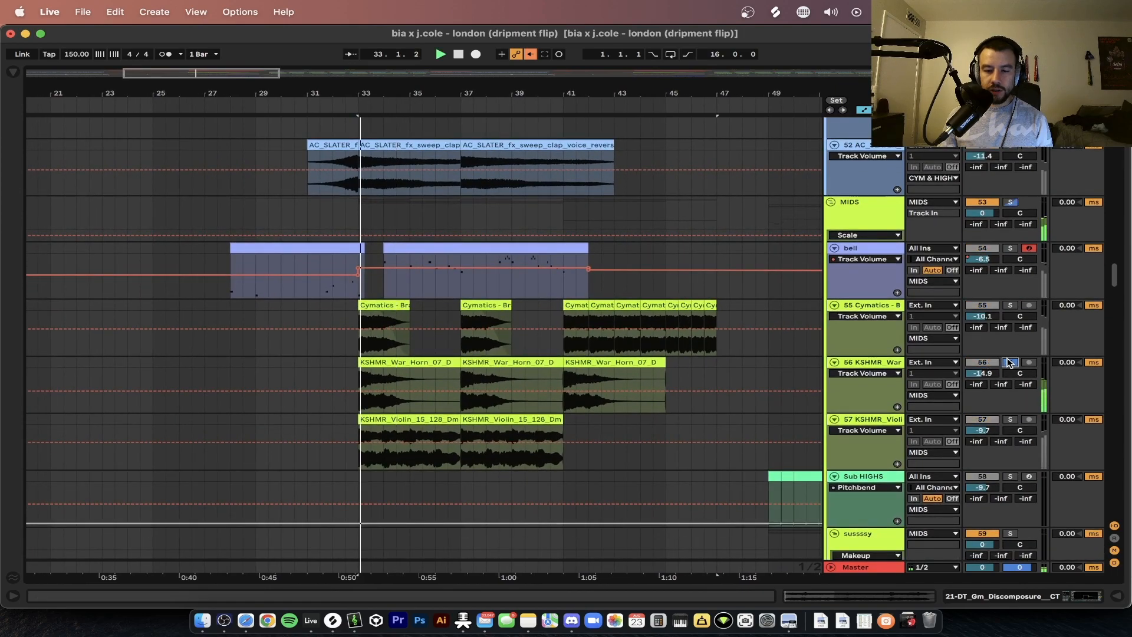
Step: Move the solo to the KSHMR_Violin track in the MIDS group and play it from bar 33
left_click(1008, 420)
key("space")
key("space")
scroll(371, 452, "up", 3)
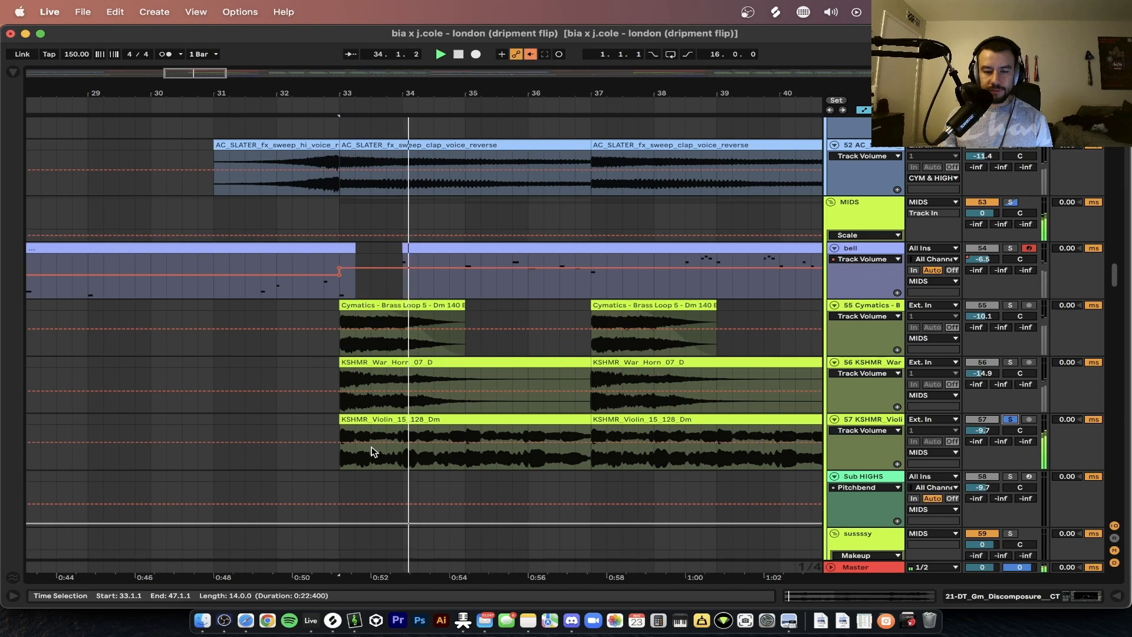
scroll(371, 452, "down", 5)
scroll(958, 312, "up", 2)
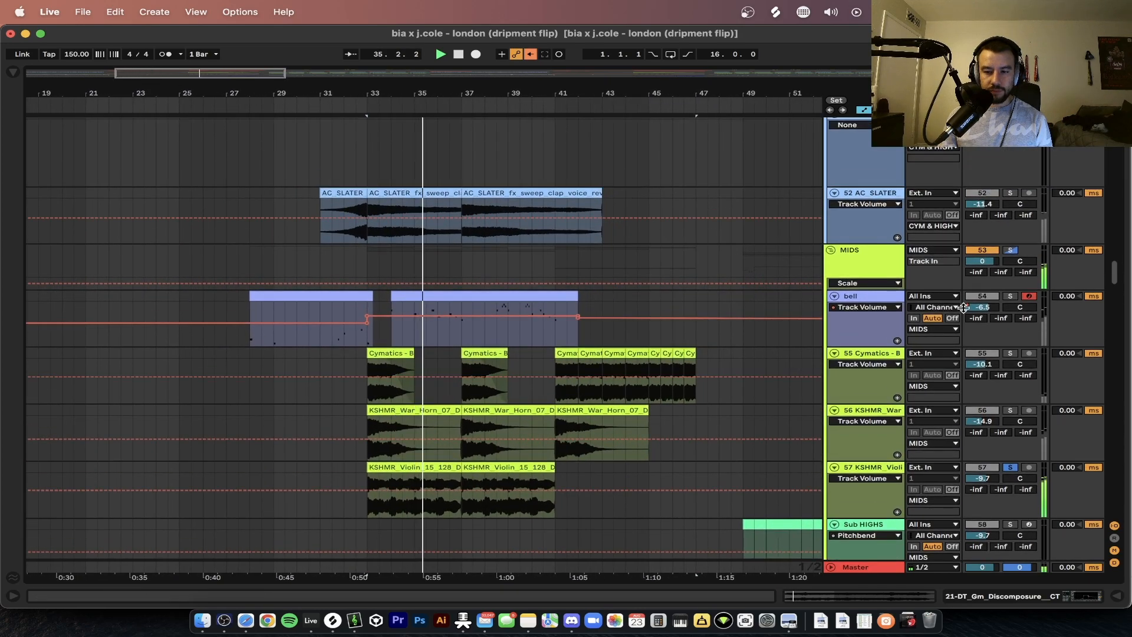
Step: Solo the bell track in the MIDS group and play it from bar 33
left_click(1010, 297)
key("space")
key("space")
scroll(406, 334, "up", 3)
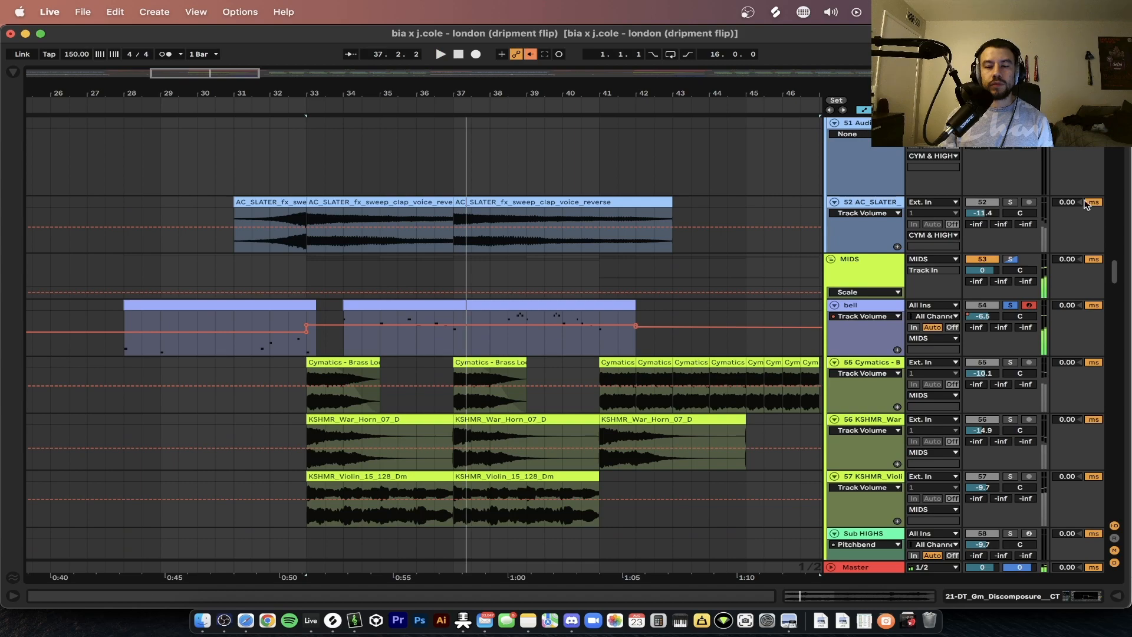
Step: Audition the AC_SLATER sweep clips on track 52 soloed from bar 33, and clear the solo
left_click(1010, 201)
key("space")
scroll(358, 219, "down", 4)
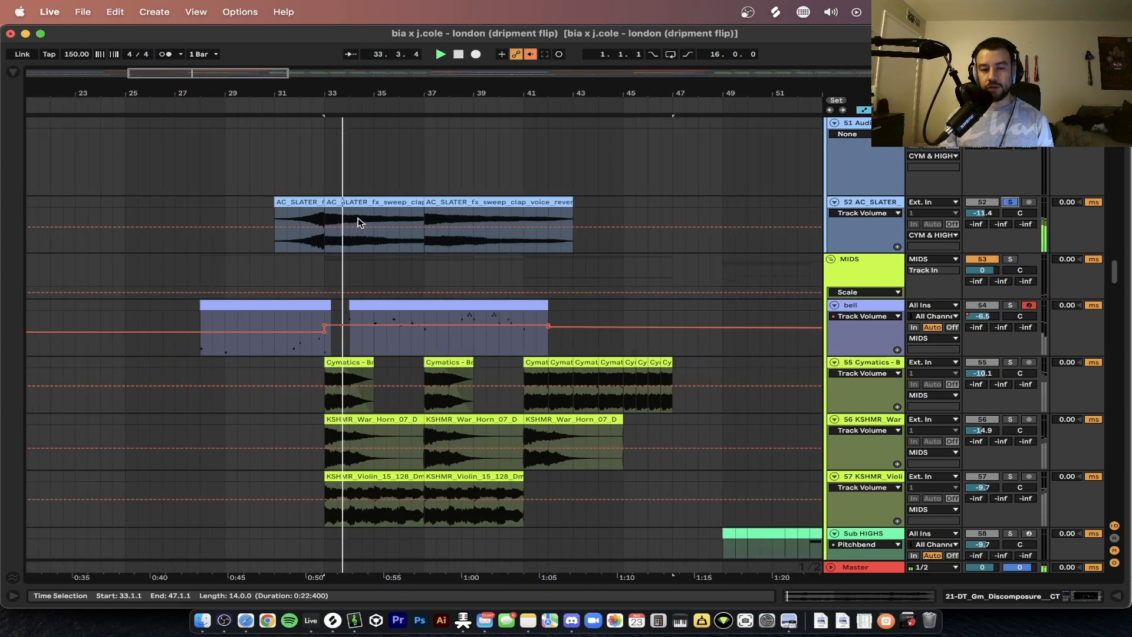
scroll(428, 274, "down", 2)
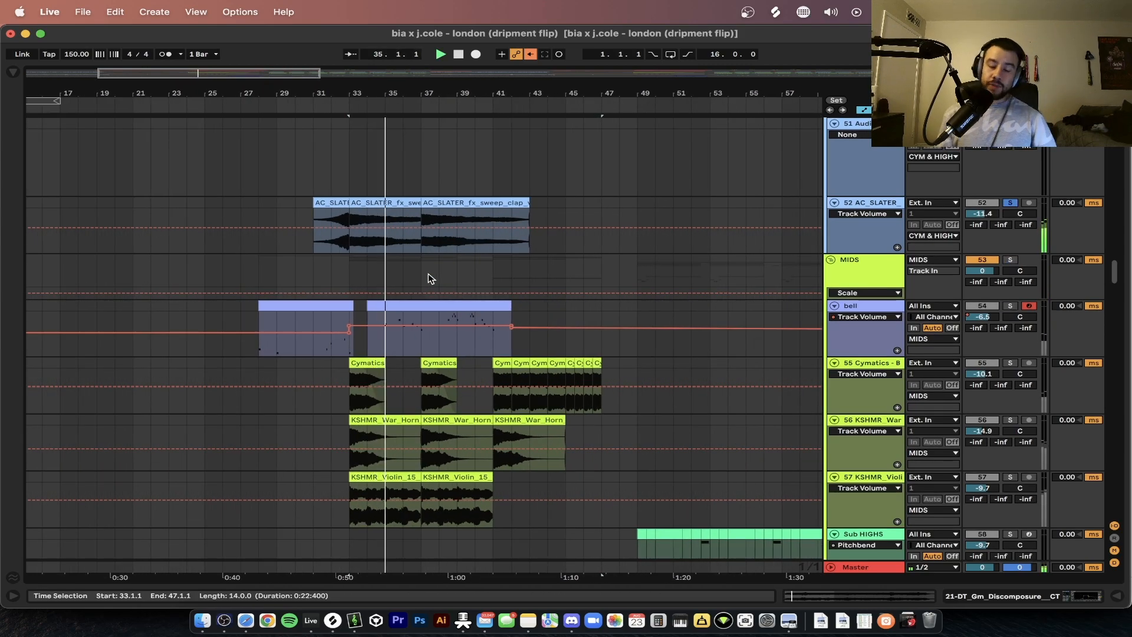
key("space")
left_click(1010, 203)
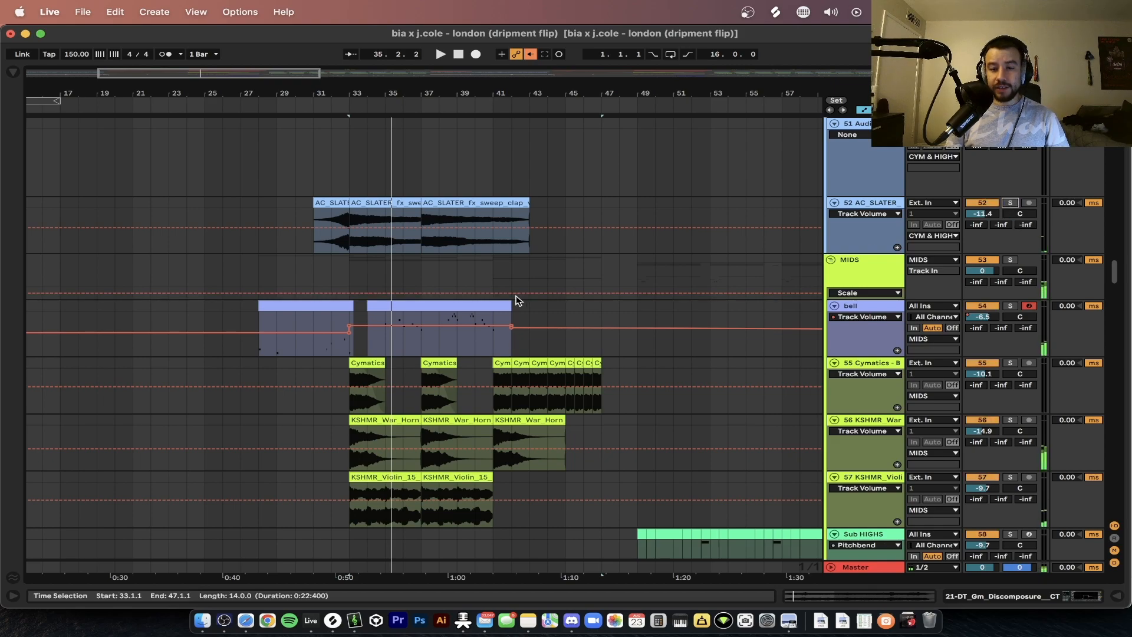
Step: Find the build kick track in the DRUMS group and play the full mix from bar 33
scroll(517, 299, "down", 3)
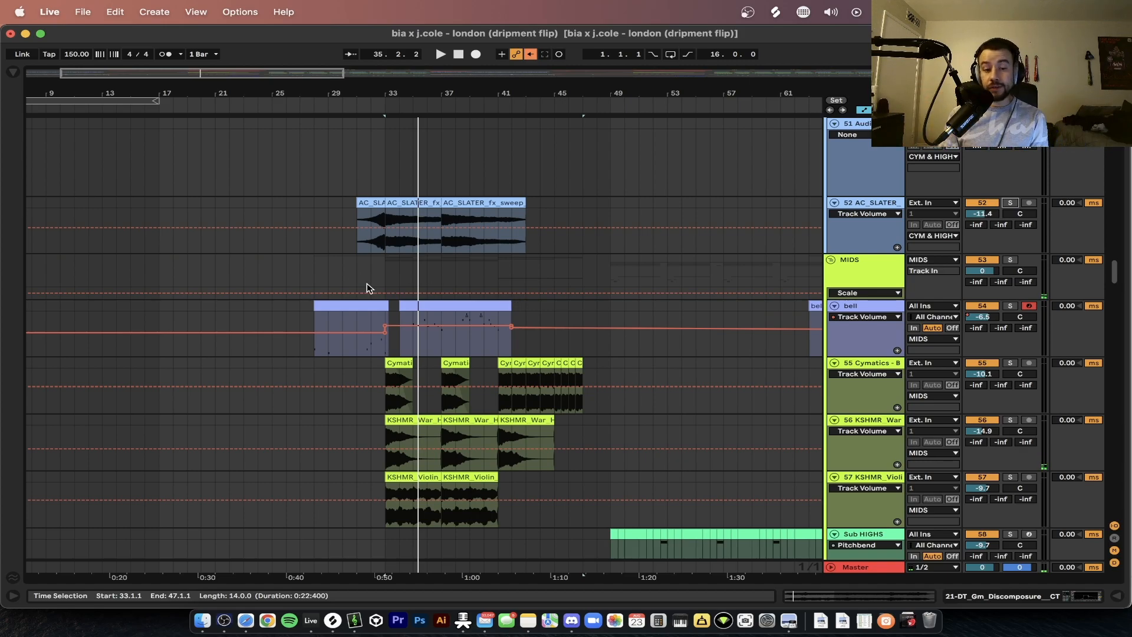
scroll(377, 288, "down", 20)
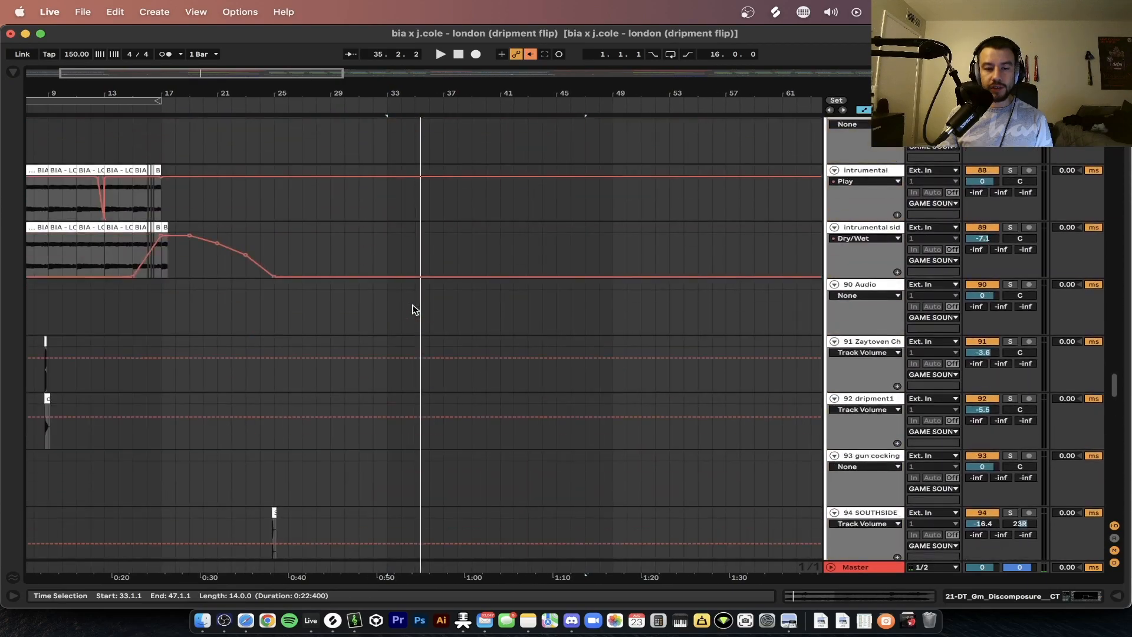
scroll(415, 309, "down", 20)
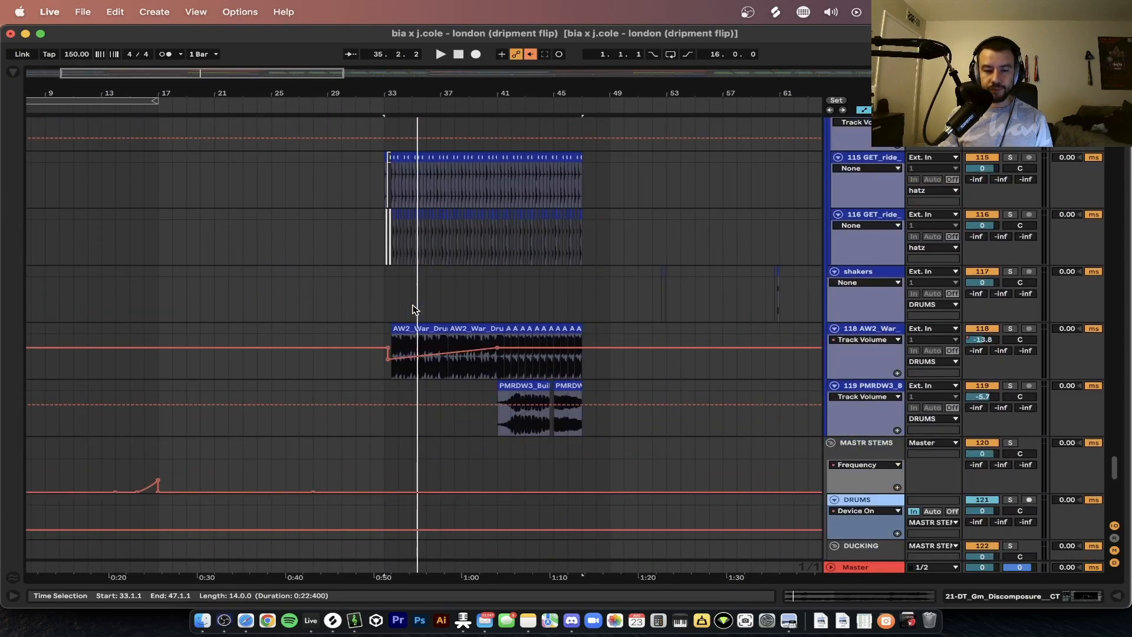
scroll(414, 310, "up", 10)
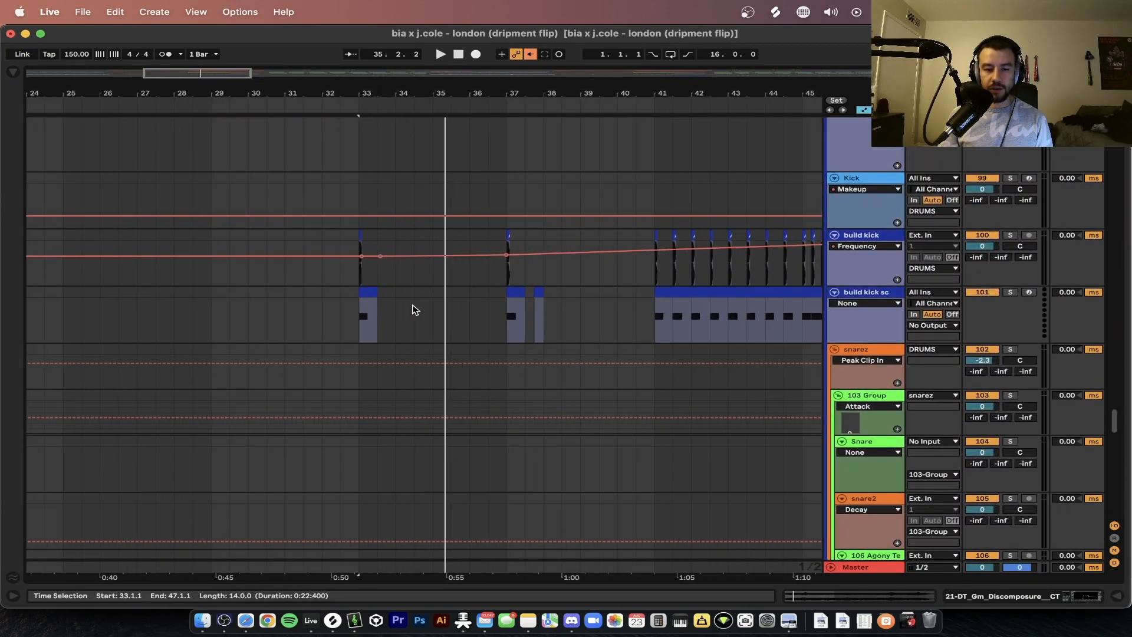
scroll(357, 277, "right", 4)
scroll(355, 277, "down", 2)
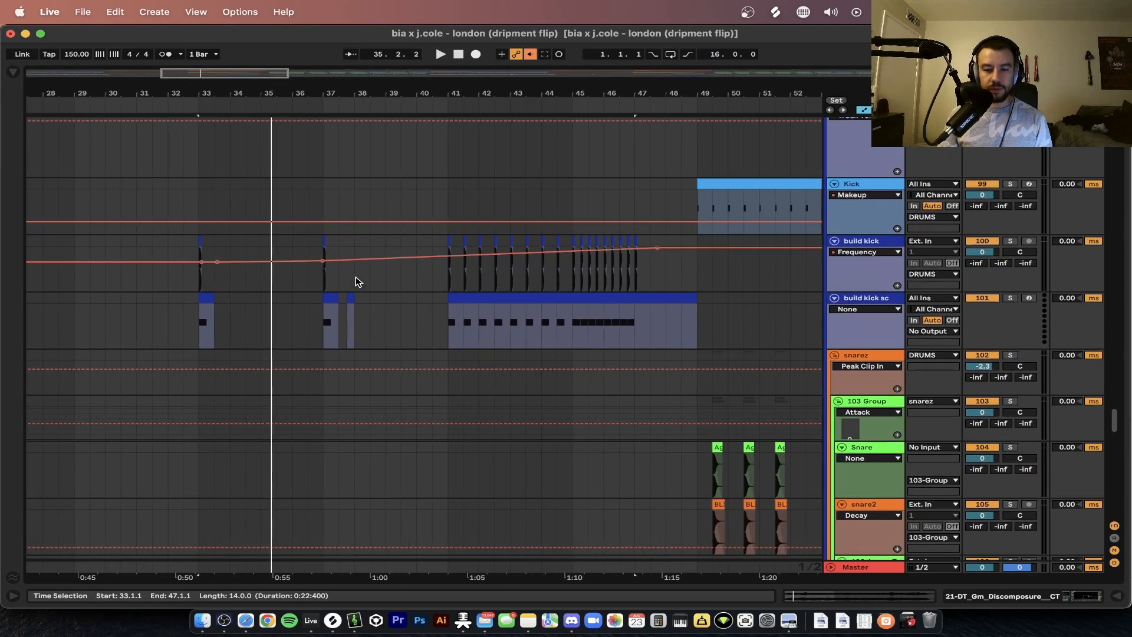
left_click(205, 283)
key("space")
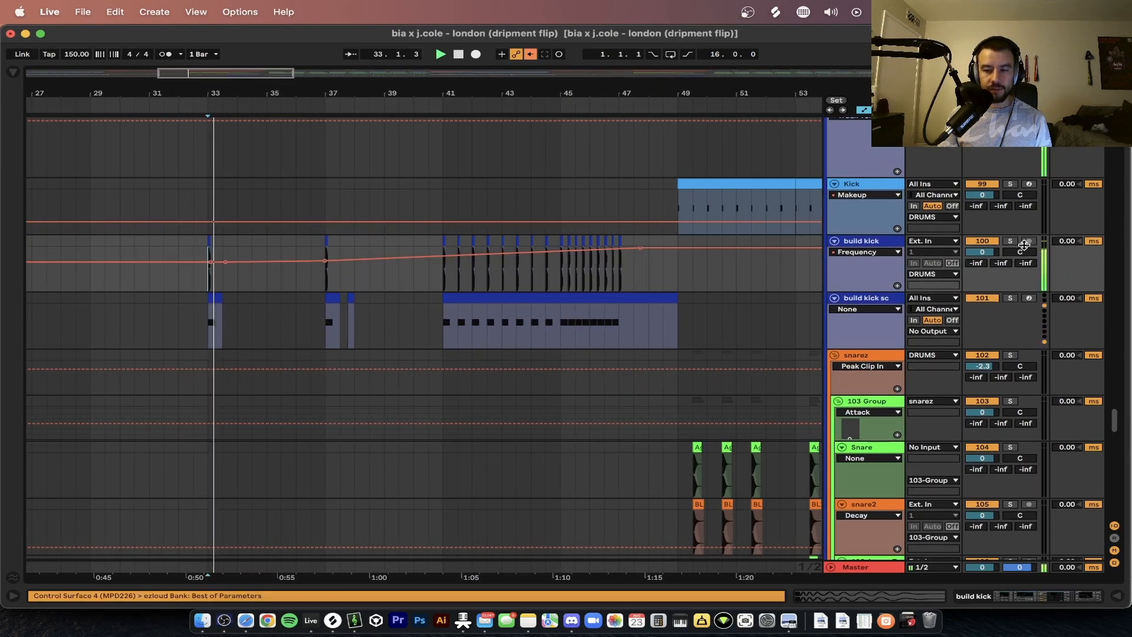
Step: Follow the build kick, build snare, clap and ride tracks during playback and stop just before bar 49
scroll(327, 292, "down", 1)
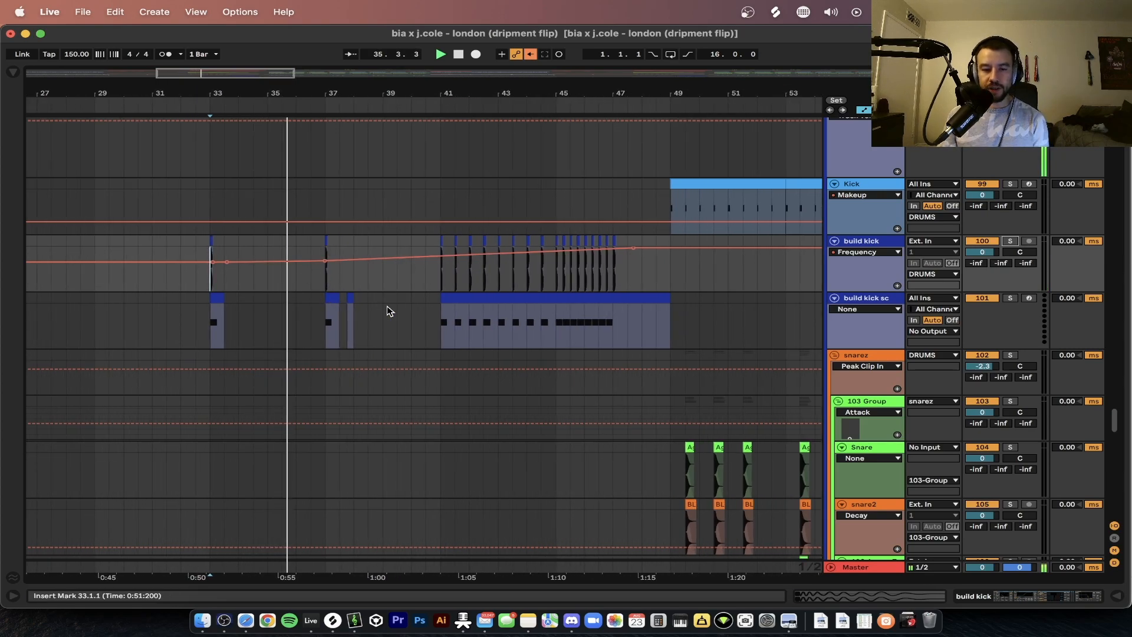
scroll(387, 311, "up", 1)
scroll(386, 312, "right", 1)
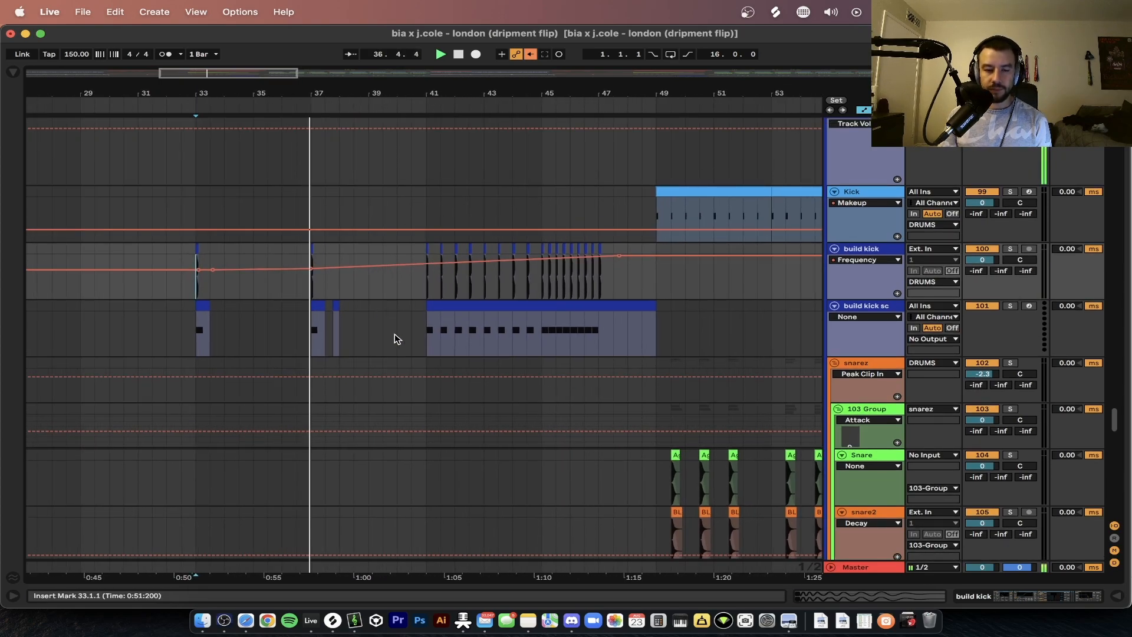
scroll(396, 338, "up", 1)
scroll(397, 339, "right", 1)
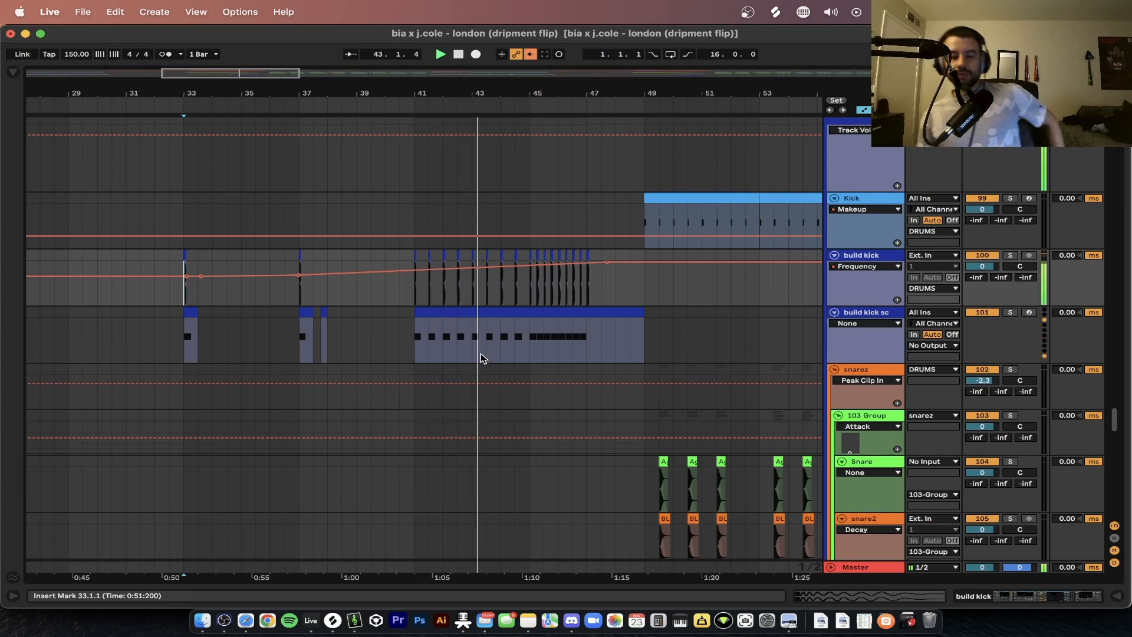
scroll(481, 357, "down", 10)
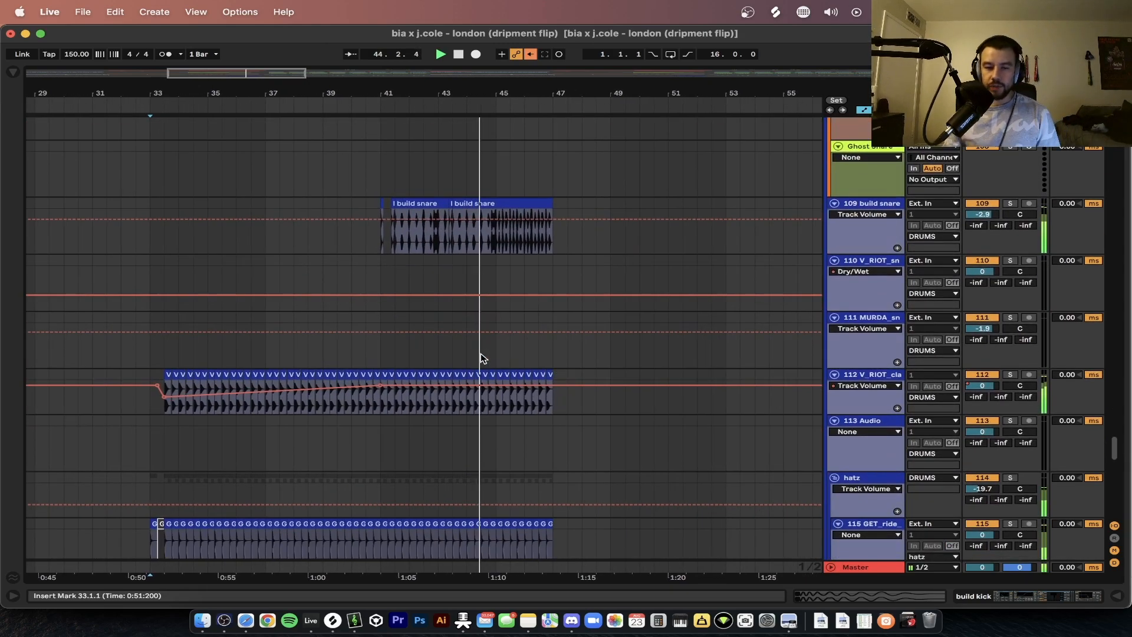
scroll(481, 357, "down", 1)
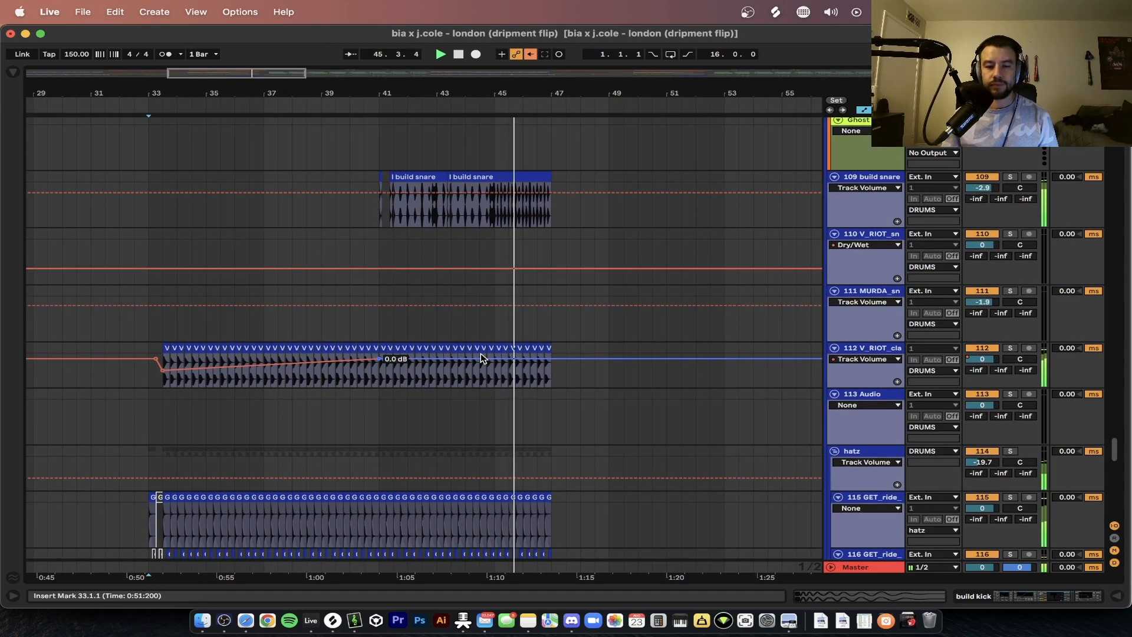
scroll(481, 357, "up", 11)
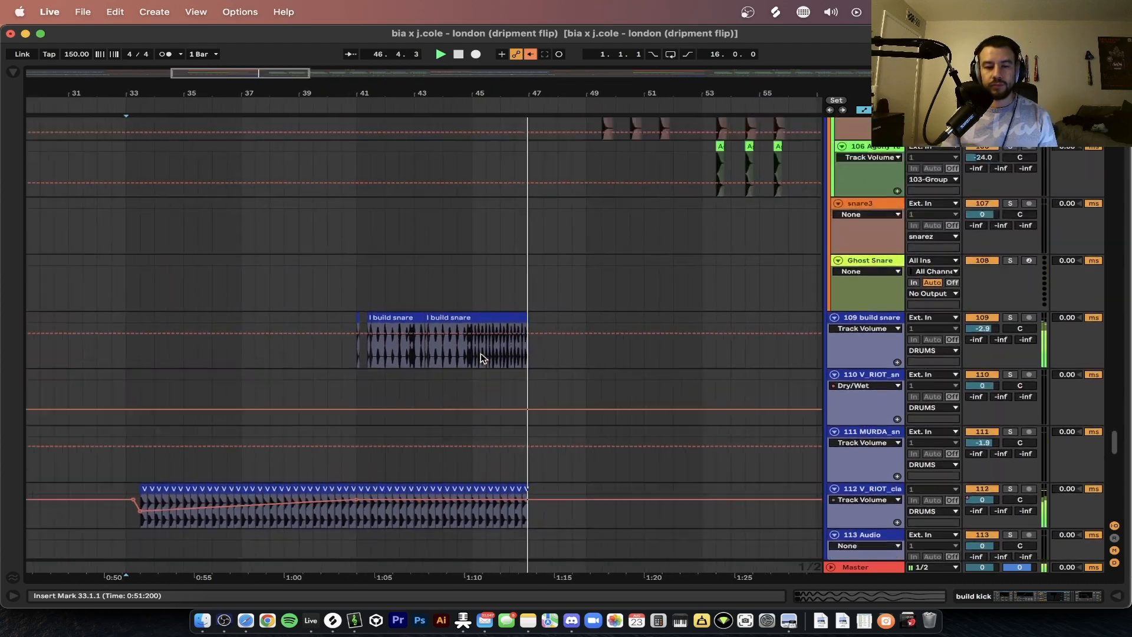
scroll(481, 358, "up", 2)
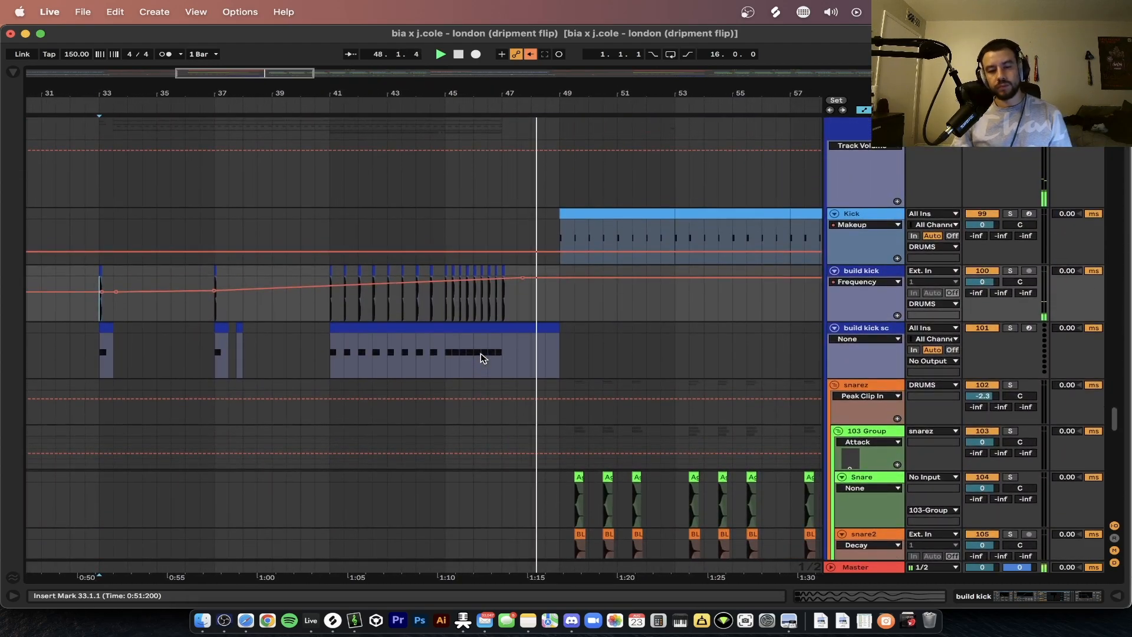
key("space")
Step: Select the gap from bar 47 to bar 49 on the build kick track, and place the insert mark at bar 41
scroll(702, 292, "left", 5)
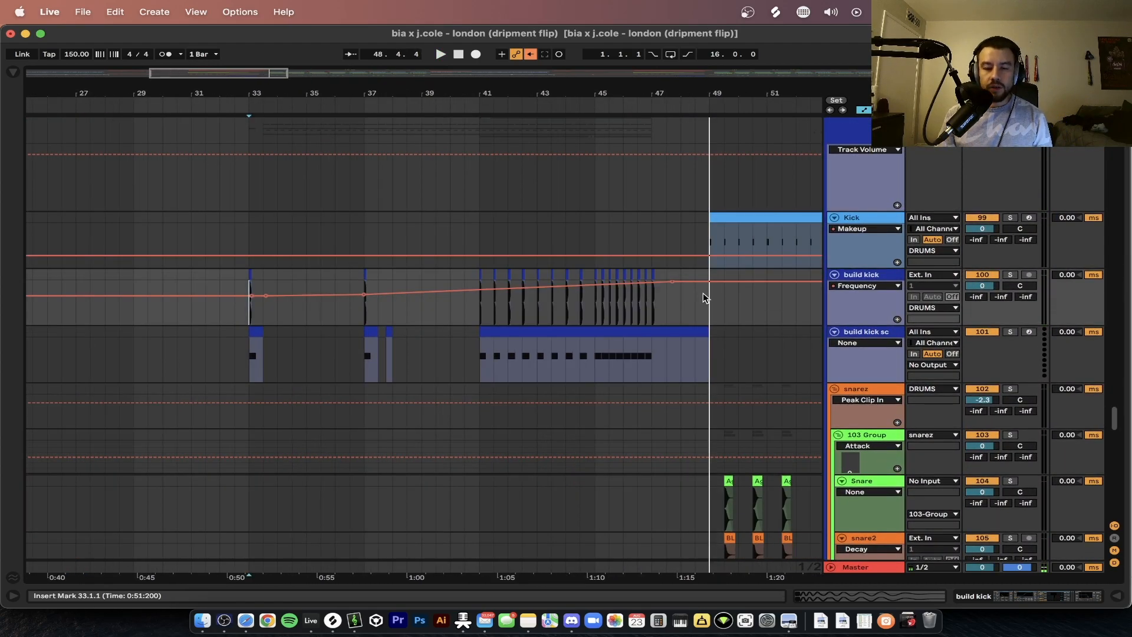
left_click_drag(702, 291, 656, 293)
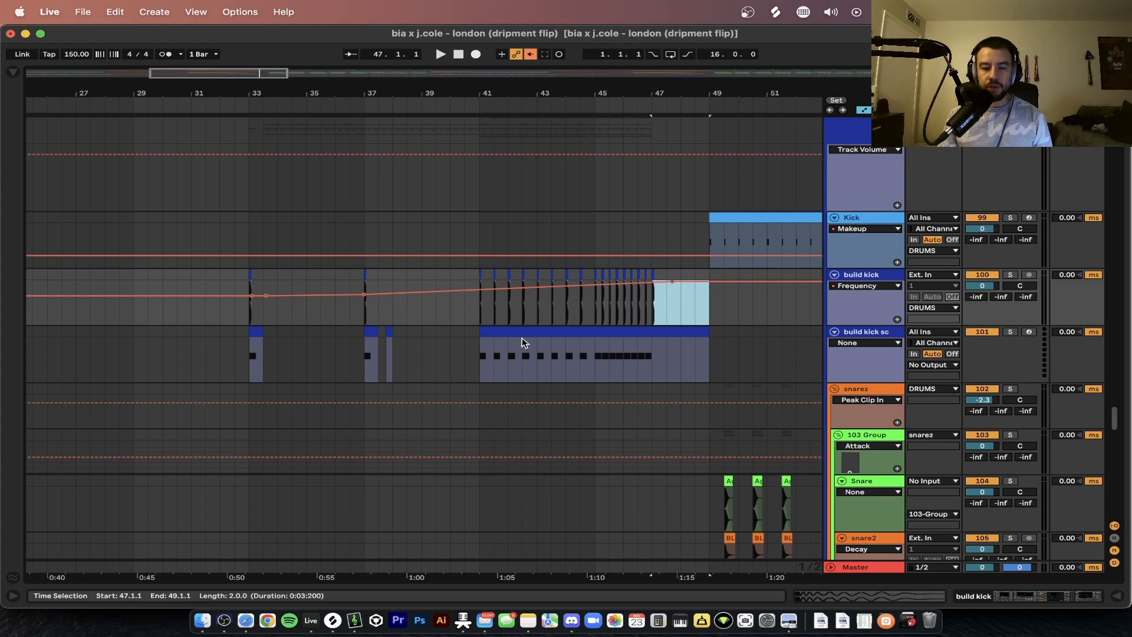
left_click(480, 314)
scroll(558, 351, "up", 2)
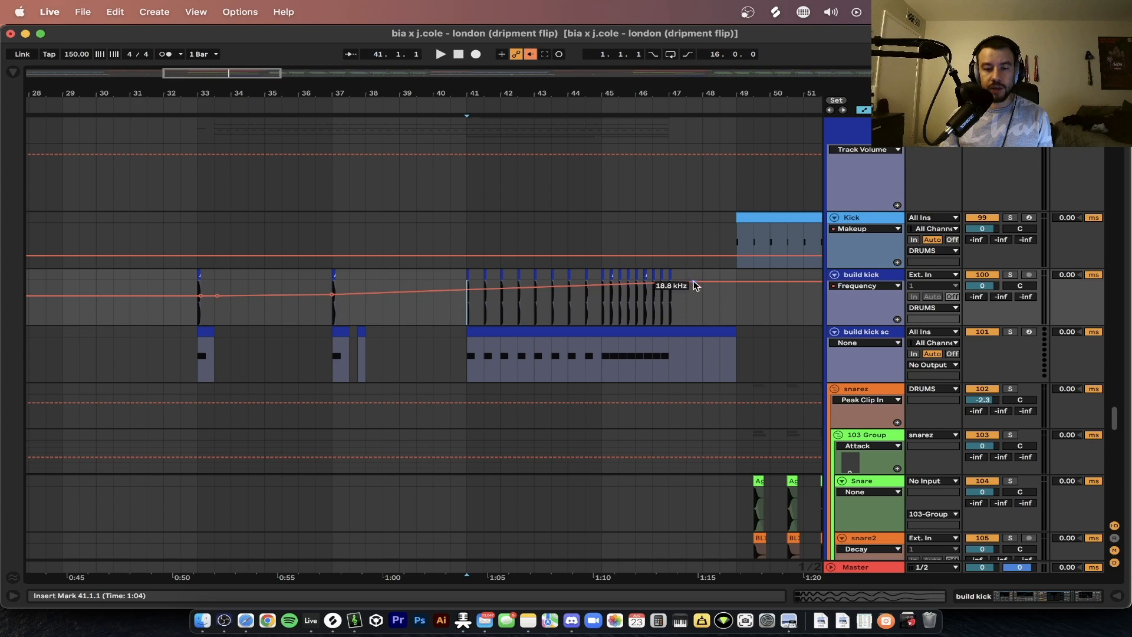
Step: Play the build section briefly from bar 41 at the start of the build kick sc clip
left_click(498, 339)
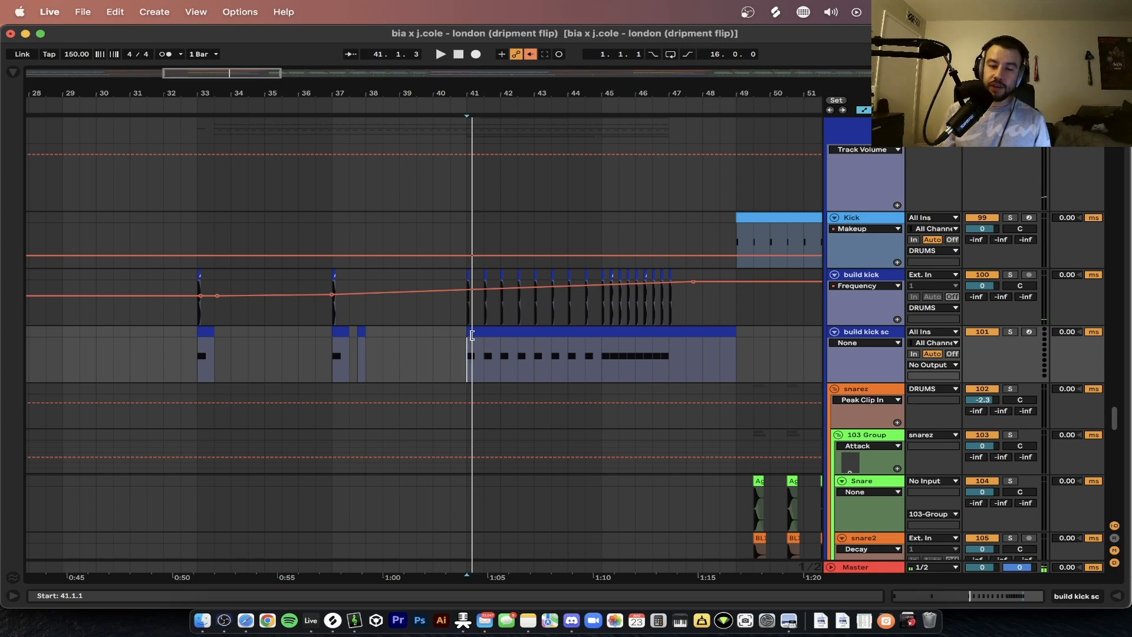
key("minus")
key("space")
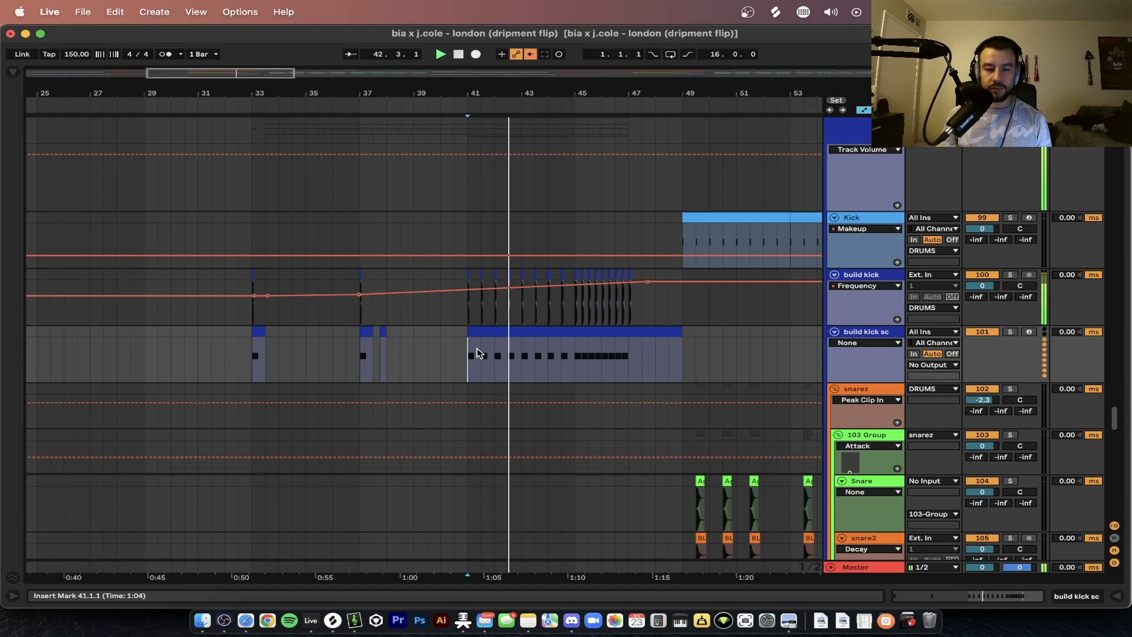
key("space")
Step: Open the build kick track's device chain and examine the Auto Filter's frequency setting
scroll(396, 357, "up", 6)
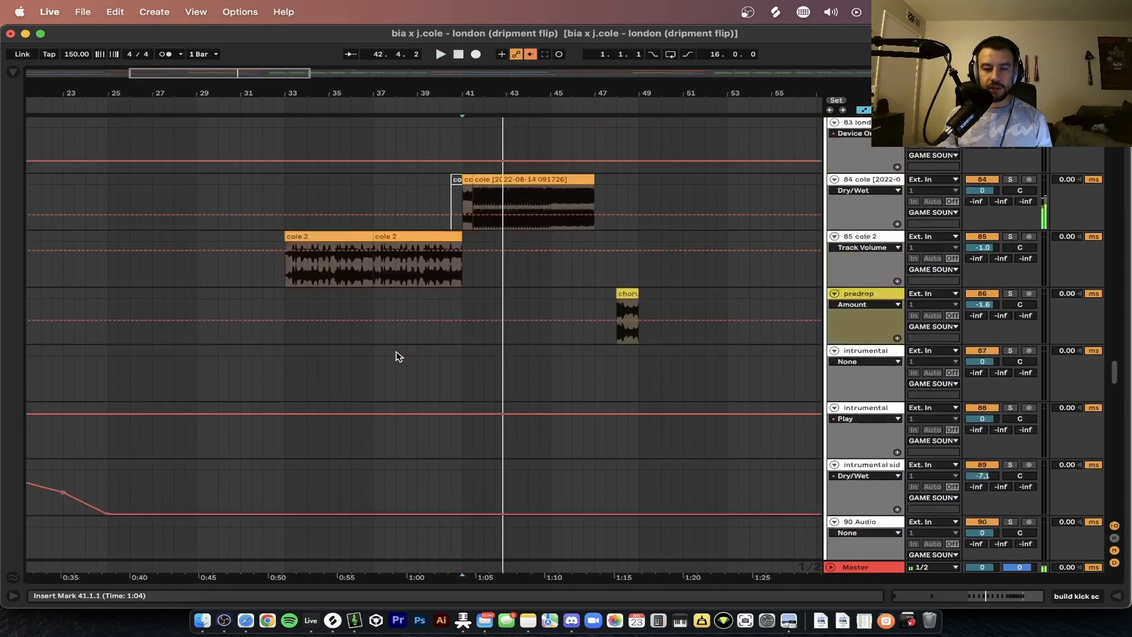
scroll(397, 356, "down", 4)
key("plus")
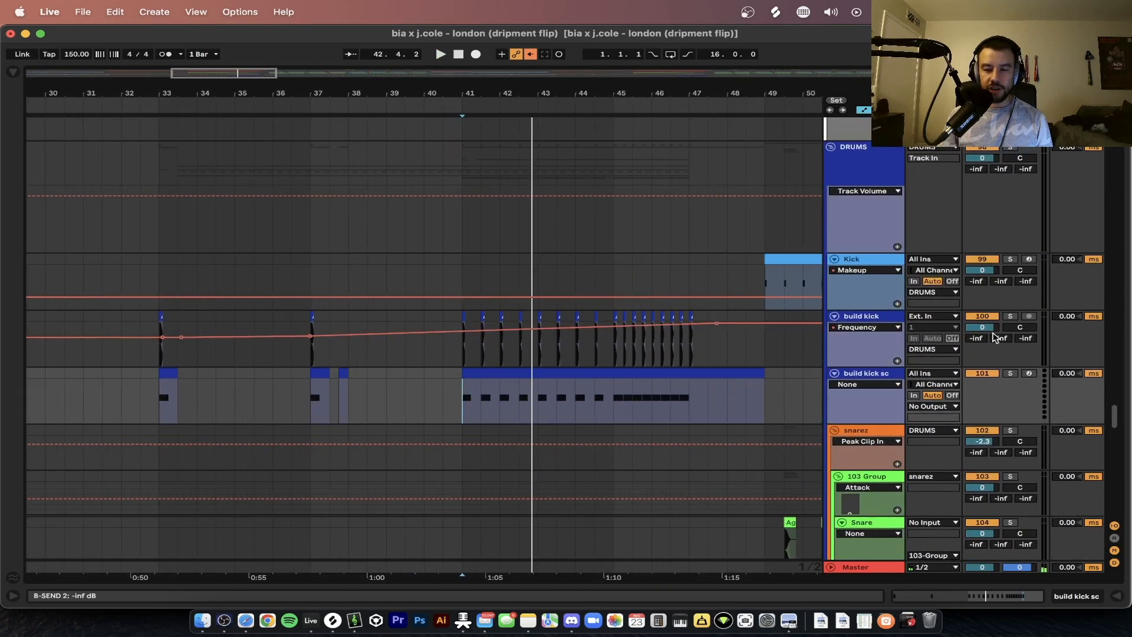
left_click(877, 321)
double_click(858, 317)
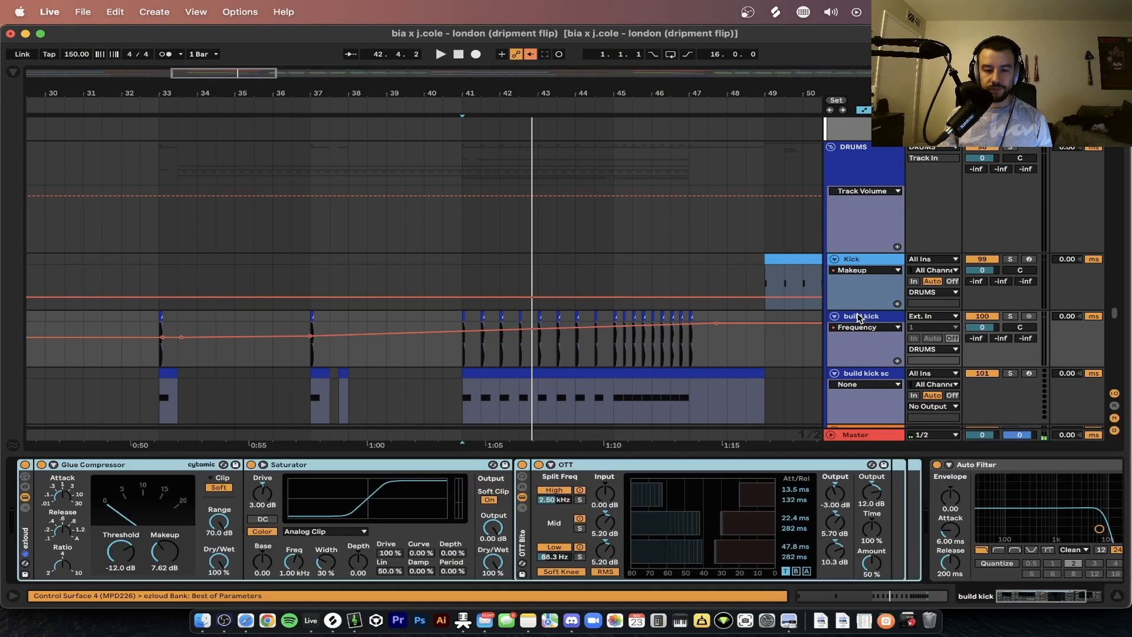
scroll(522, 514, "right", 5)
right_click(960, 504)
left_click(967, 511)
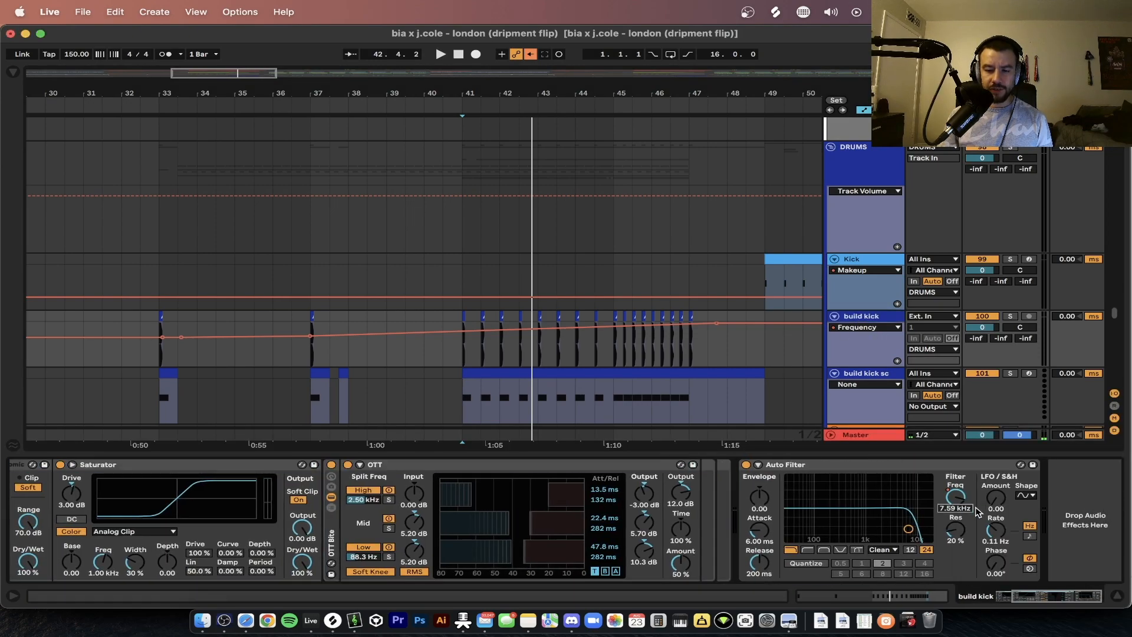
Step: Audition the build kick soloed from bar 33 and from bar 41 with its filter sweep, and clear the solo
scroll(362, 336, "down", 2)
left_click(207, 329)
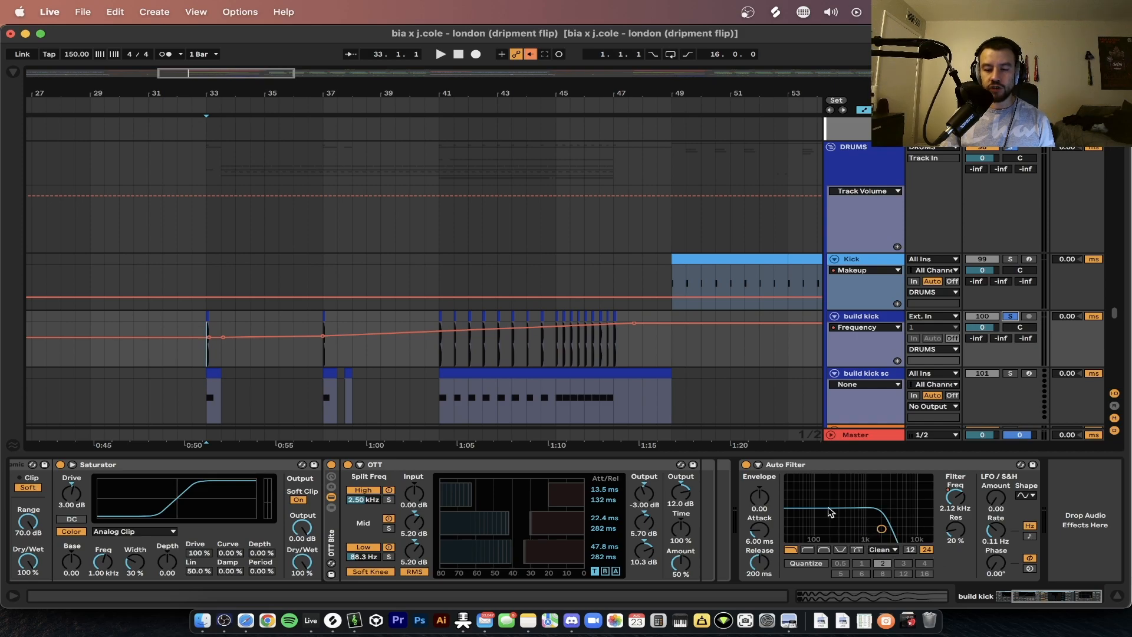
key("space")
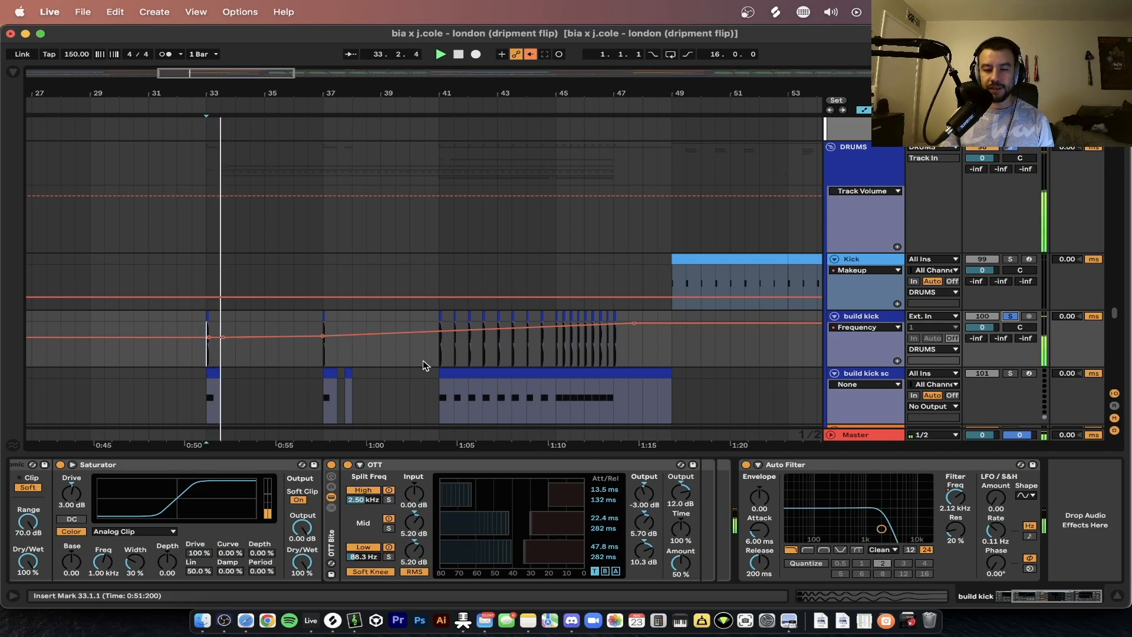
left_click(484, 369)
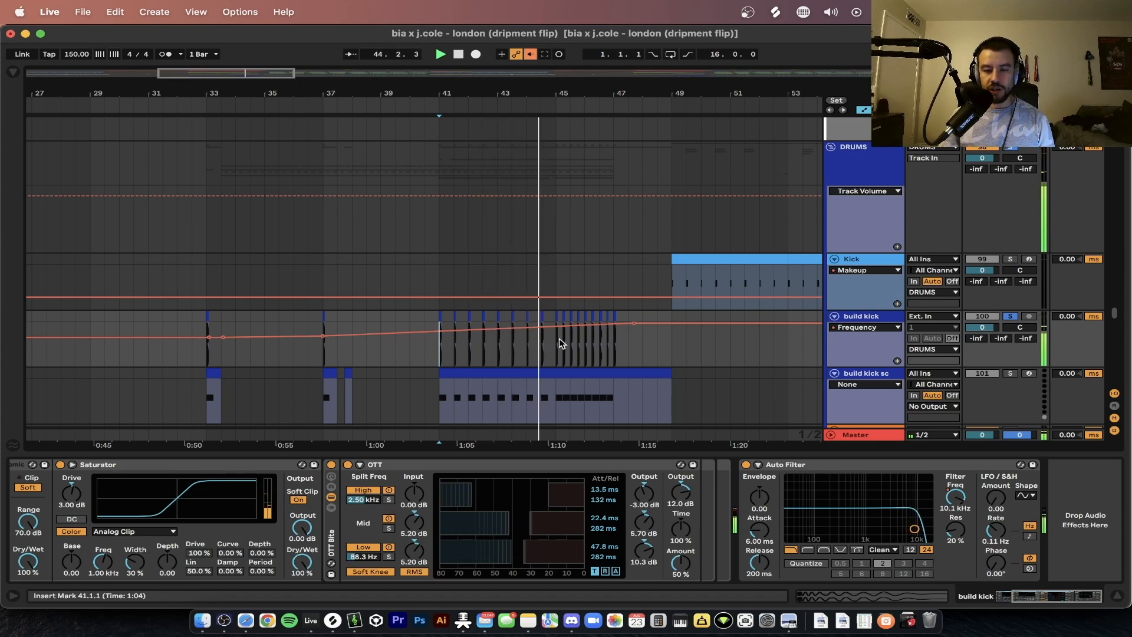
left_click(1010, 317)
key("space")
Step: Look over the snare and clap tracks below the build kick, placing the insert mark at bar 33 on the V_RIOT clap track
scroll(514, 371, "down", 5)
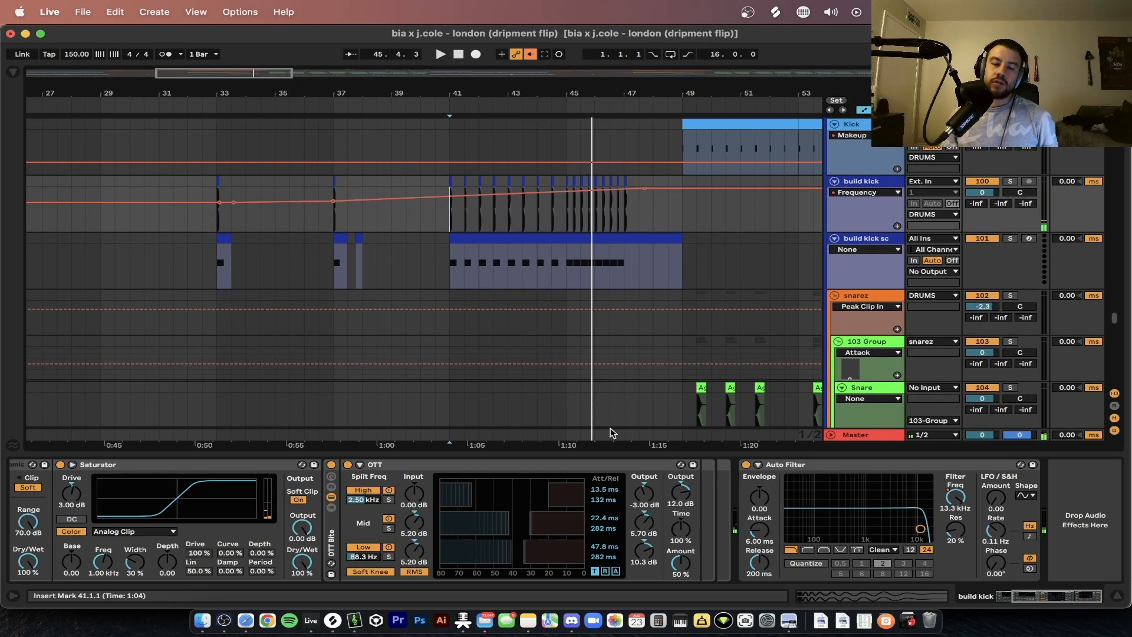
right_click(474, 404)
left_click(423, 389)
scroll(423, 390, "down", 15)
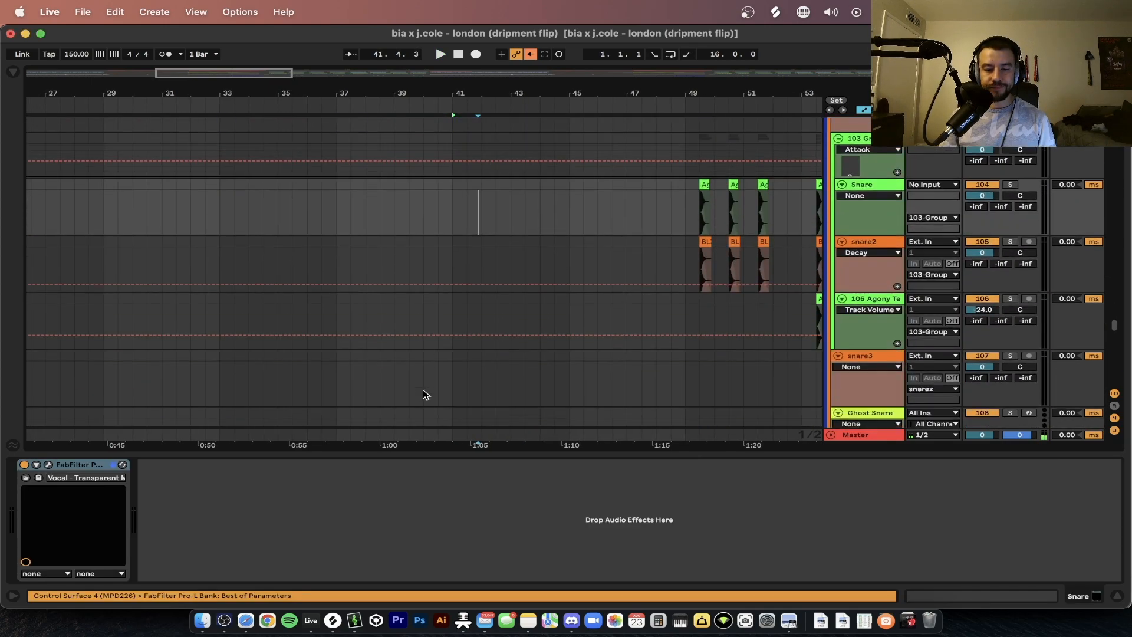
scroll(445, 198, "up", 3)
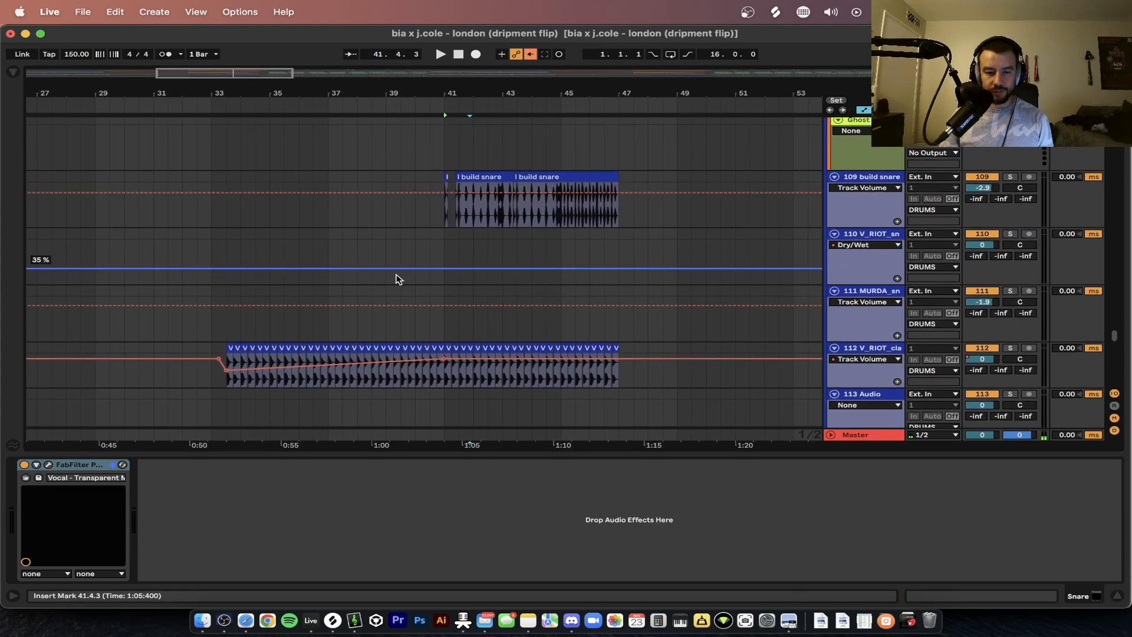
scroll(397, 278, "down", 2)
left_click(218, 337)
scroll(219, 339, "down", 7)
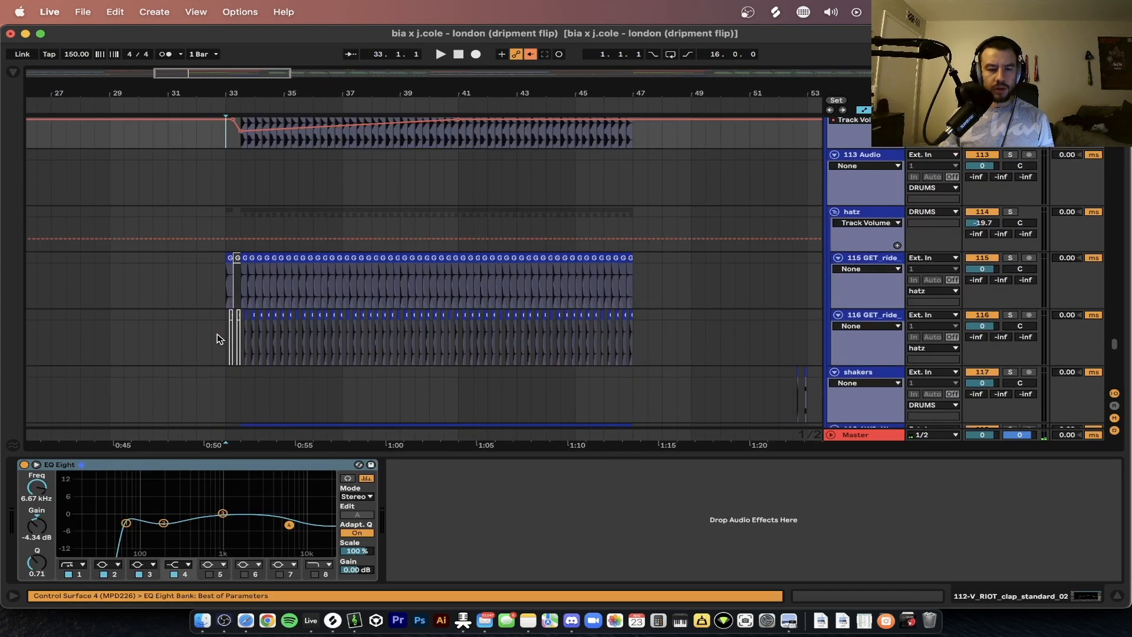
Step: Play the hatz ride tracks soloed from bar 33 and collapse the device view to enlarge the arrangement
scroll(218, 339, "up", 3)
left_click(239, 298)
key("space")
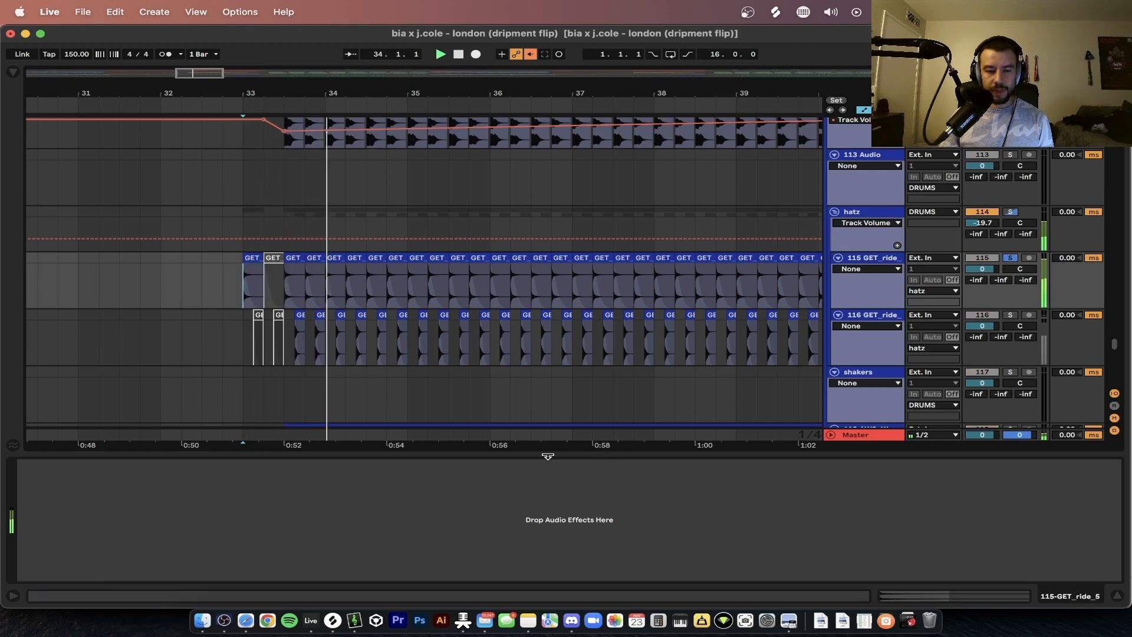
left_click_drag(547, 456, 548, 583)
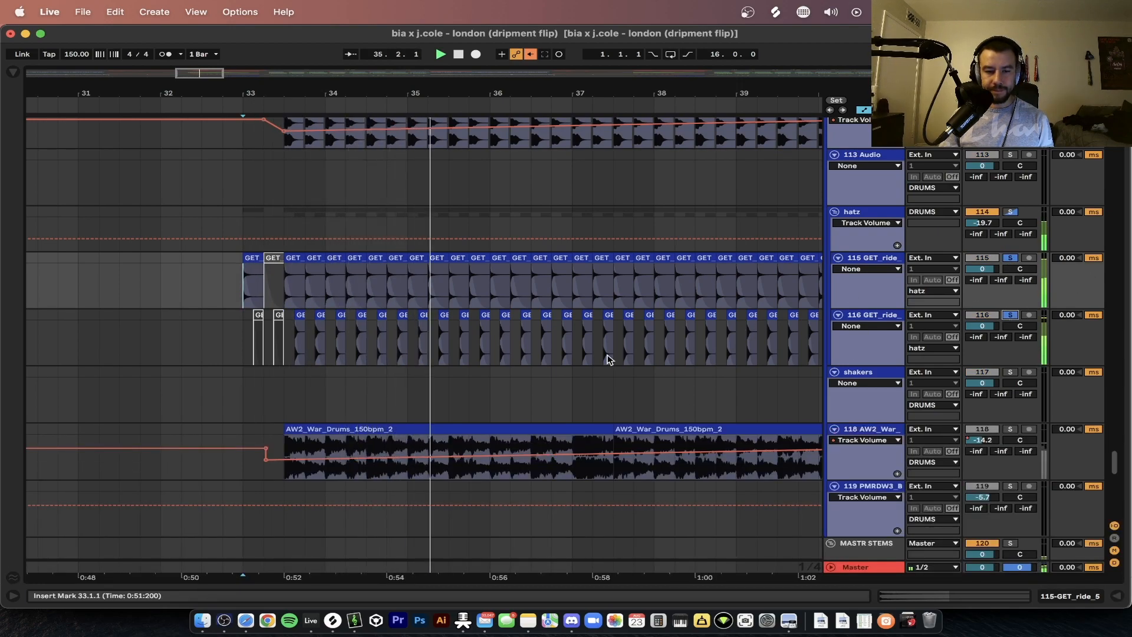
Step: Replay both soloed ride tracks from bar 33 and examine how the GET_ride clips alternate
scroll(607, 357, "down", 3)
key("space")
key("space")
scroll(365, 293, "up", 3)
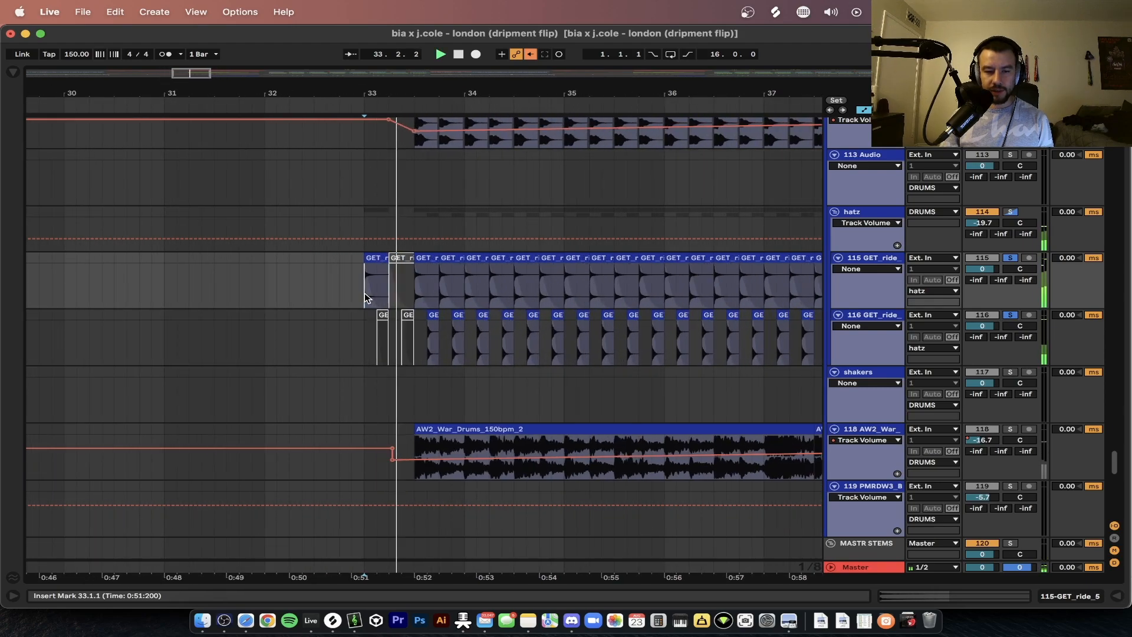
scroll(366, 313, "right", 3)
scroll(366, 323, "up", 4)
scroll(367, 323, "down", 5)
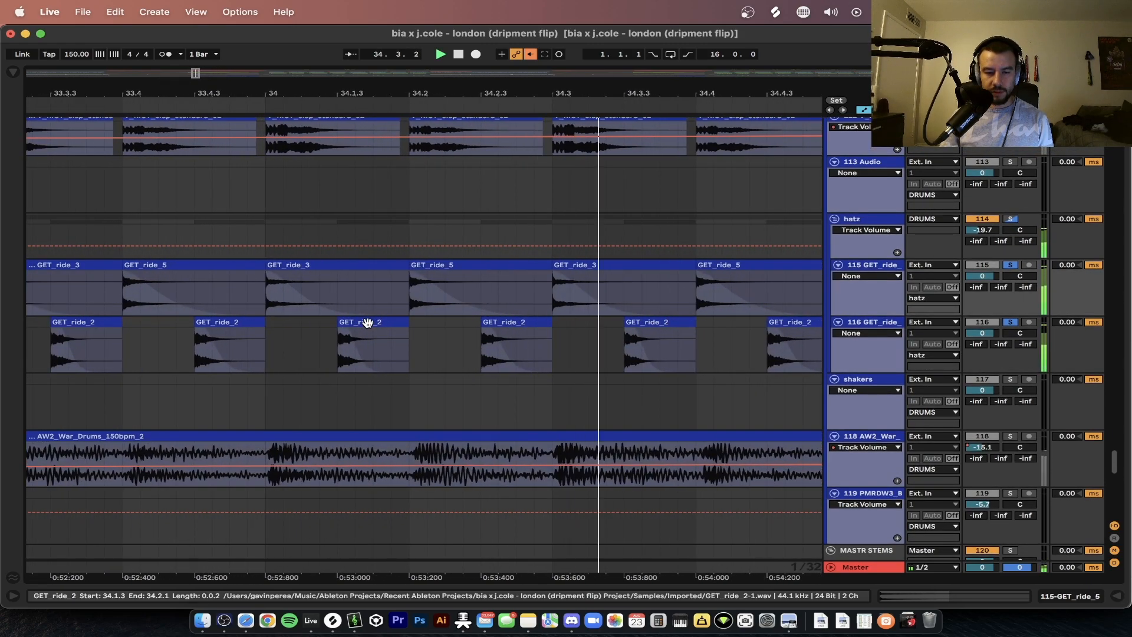
scroll(367, 323, "down", 3)
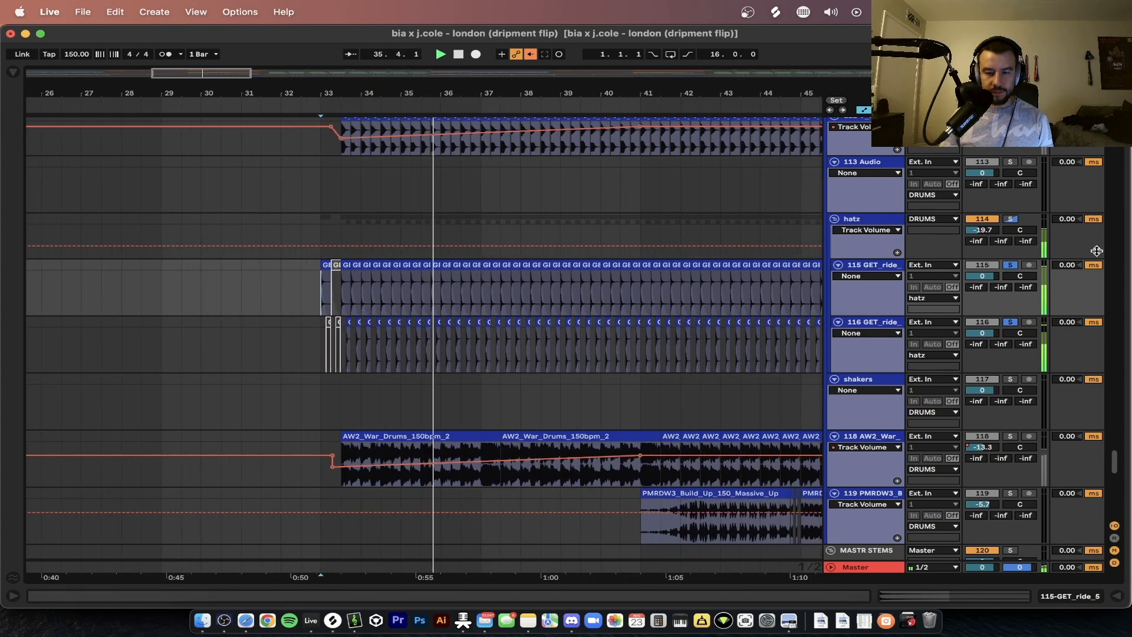
Step: Play from bar 32 on the hatz group track, audition the group soloed, and clear the solo
left_click(259, 223)
key("space")
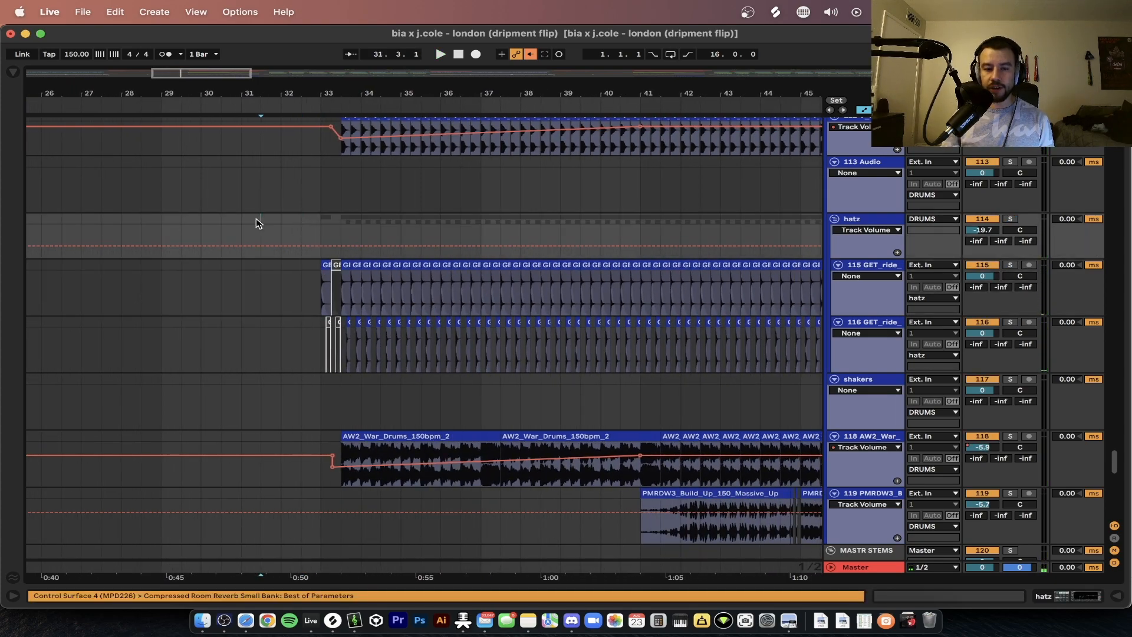
left_click(282, 222)
key("space")
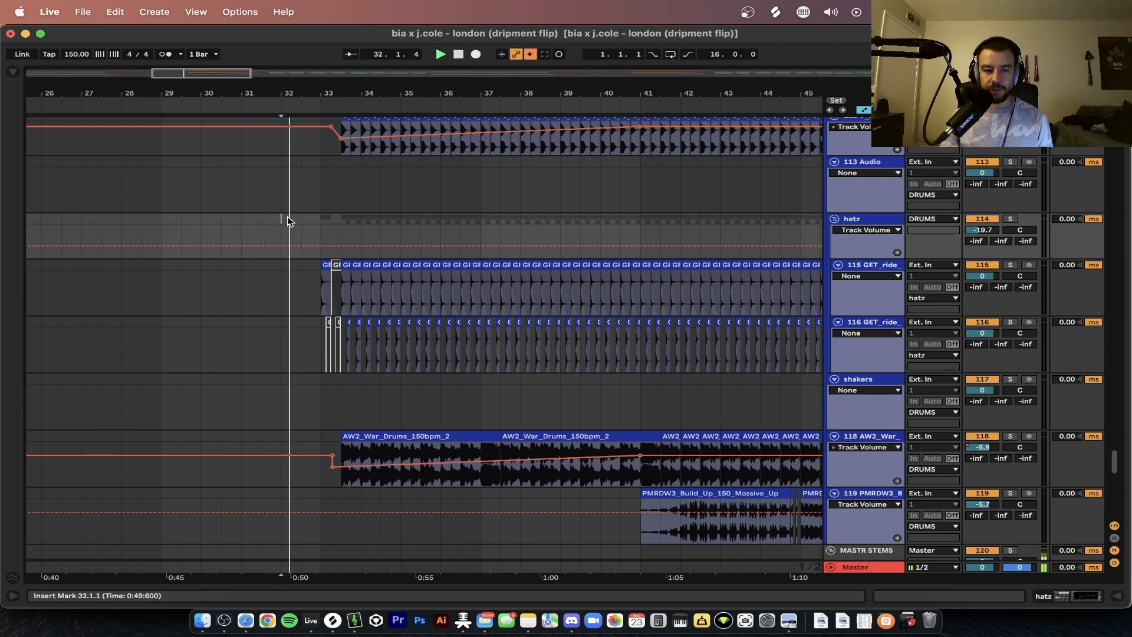
left_click(352, 253)
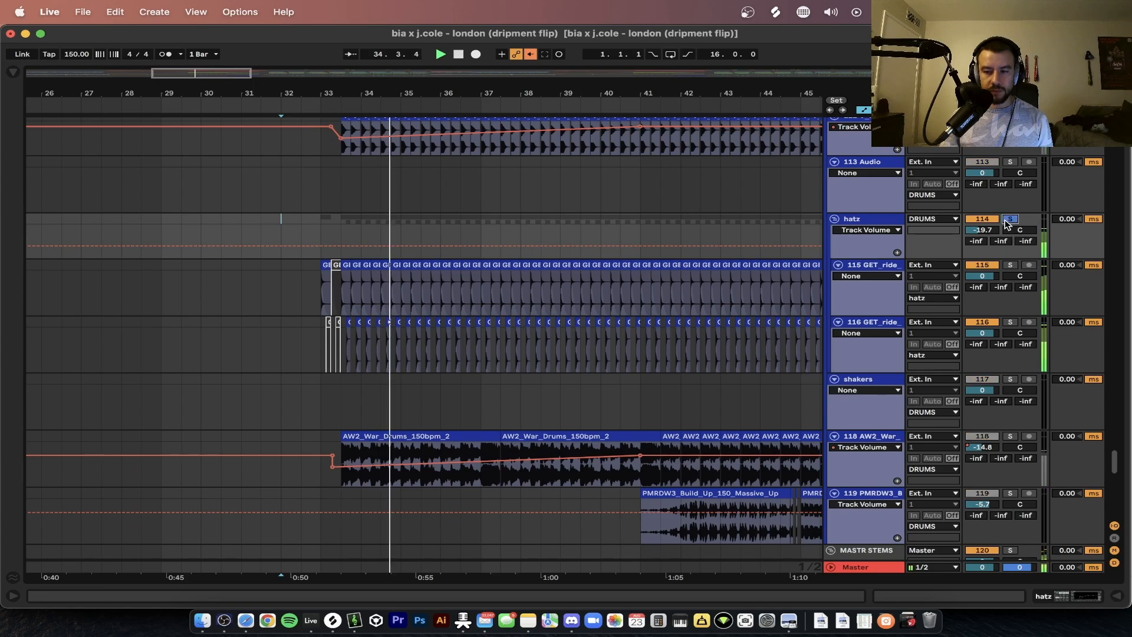
scroll(407, 385, "down", 3)
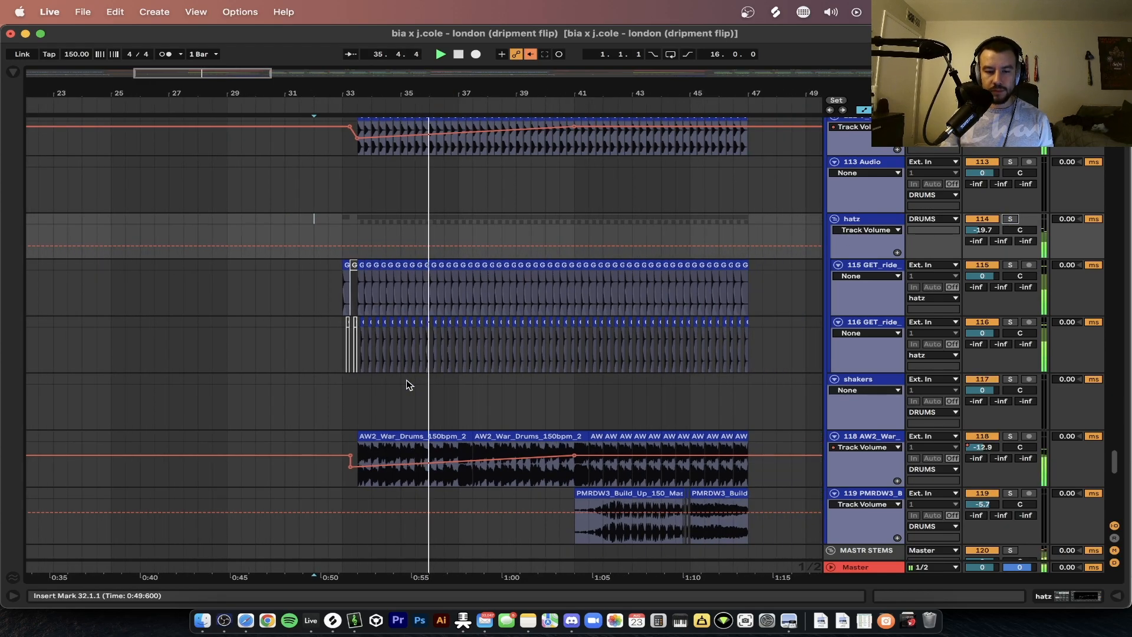
Step: Solo the V_RIOT clap track and audition it from bar 33 with its volume automation
scroll(406, 385, "up", 4)
scroll(407, 385, "right", 3)
scroll(406, 380, "down", 2)
scroll(405, 379, "up", 1)
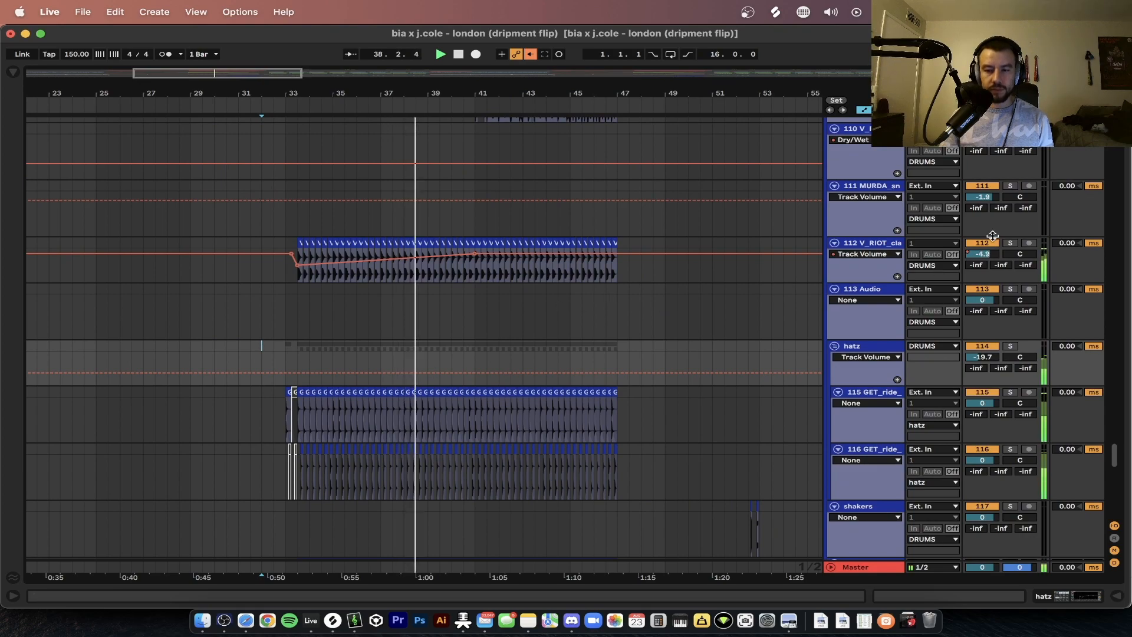
left_click(1009, 243)
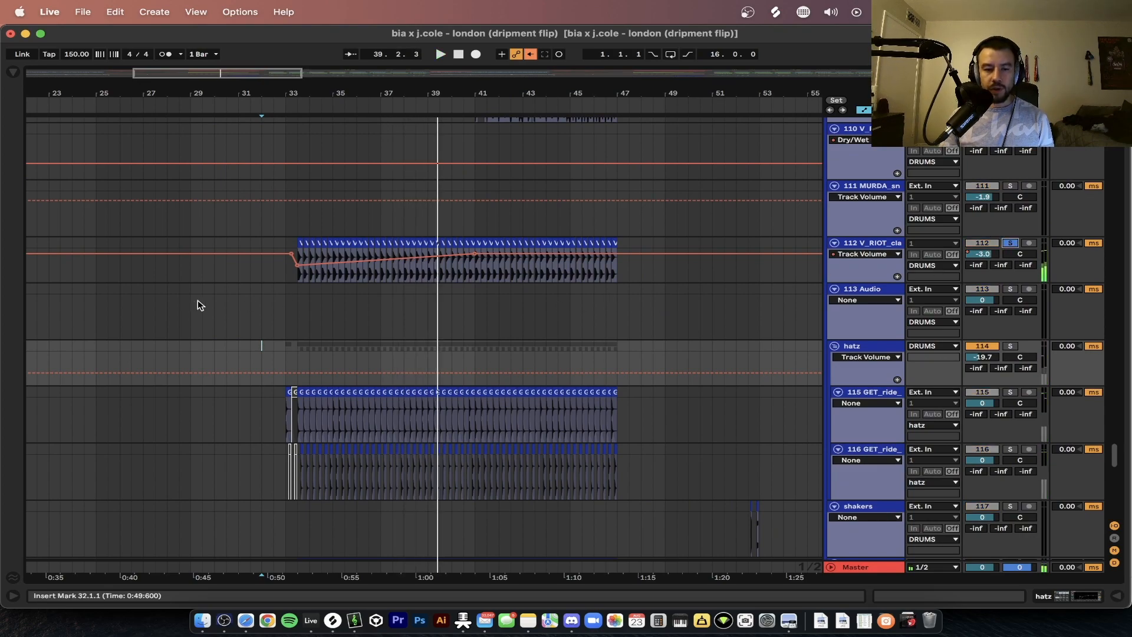
left_click(285, 274)
scroll(315, 286, "down", 3)
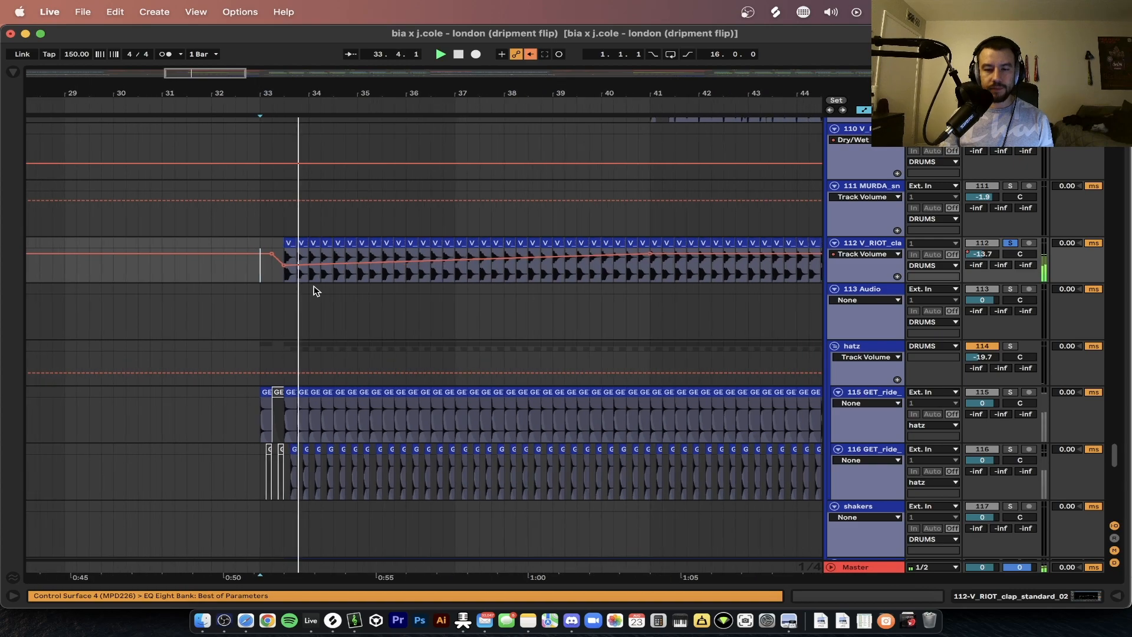
scroll(314, 286, "right", 2)
scroll(572, 310, "down", 3)
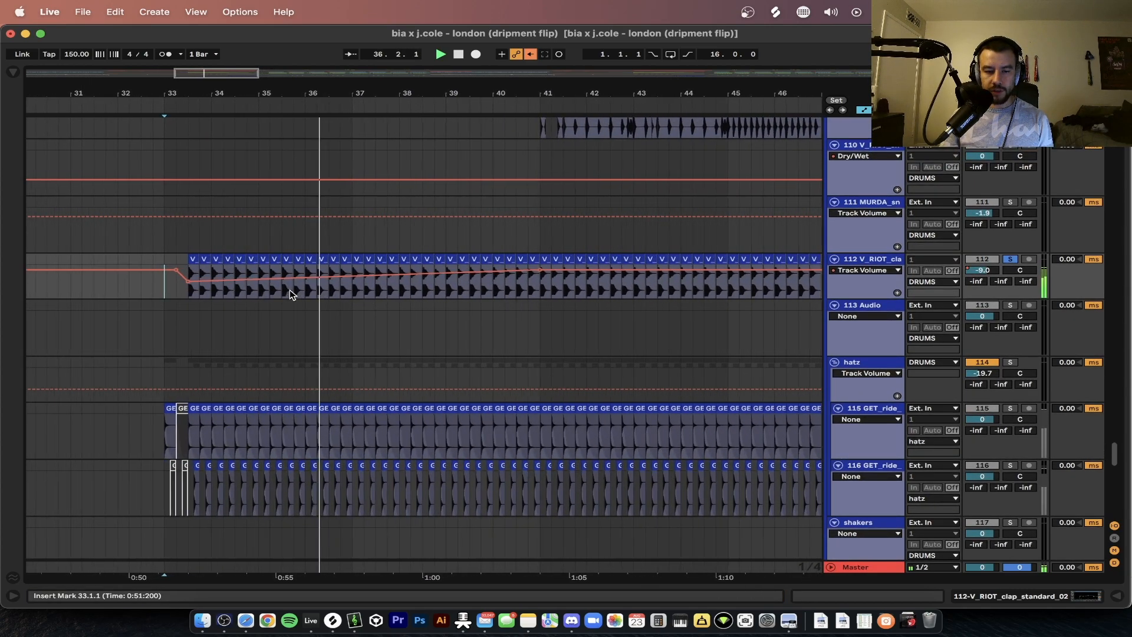
Step: Compare the gain of the neighbouring V_RIOT clap clips at 36.3 and 36.4 in the clip view, and close it
scroll(436, 291, "up", 5)
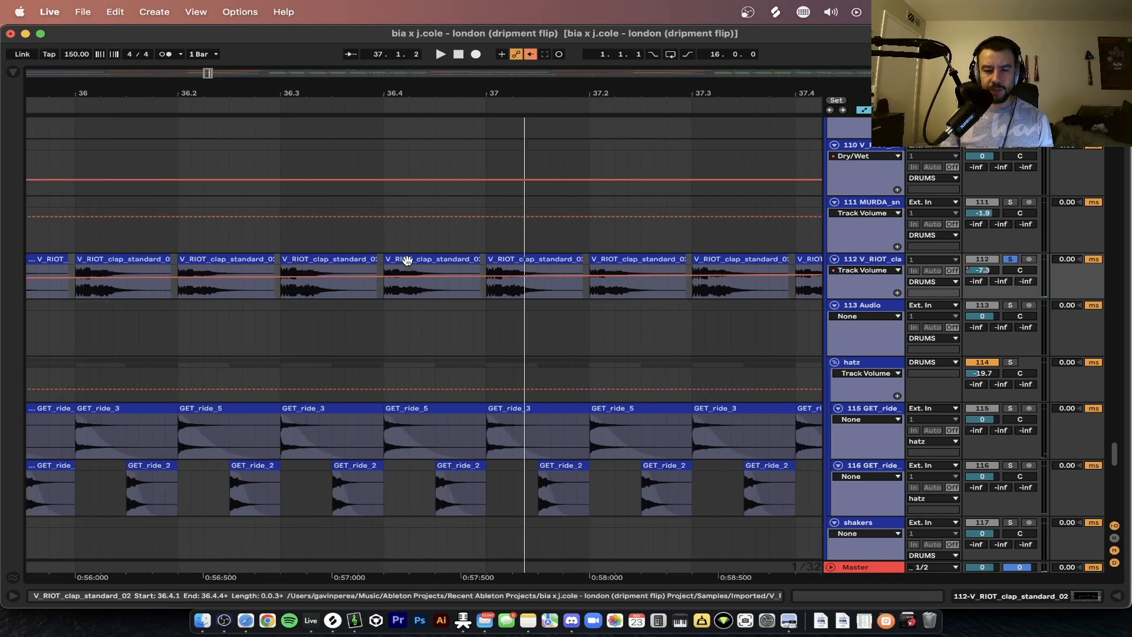
scroll(409, 319, "down", 2)
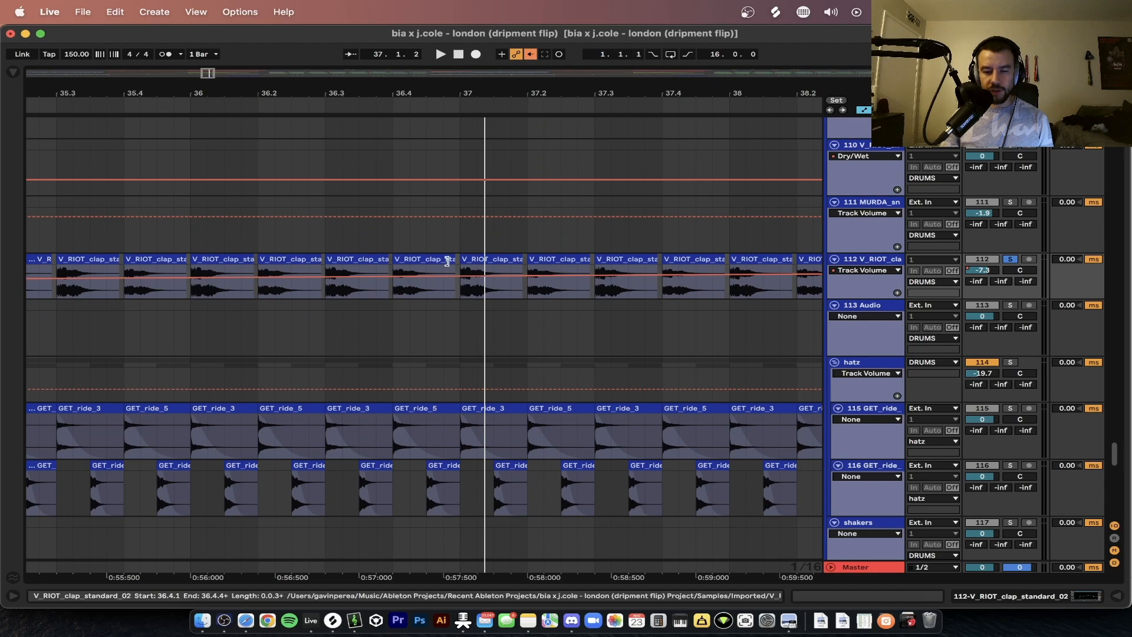
double_click(358, 260)
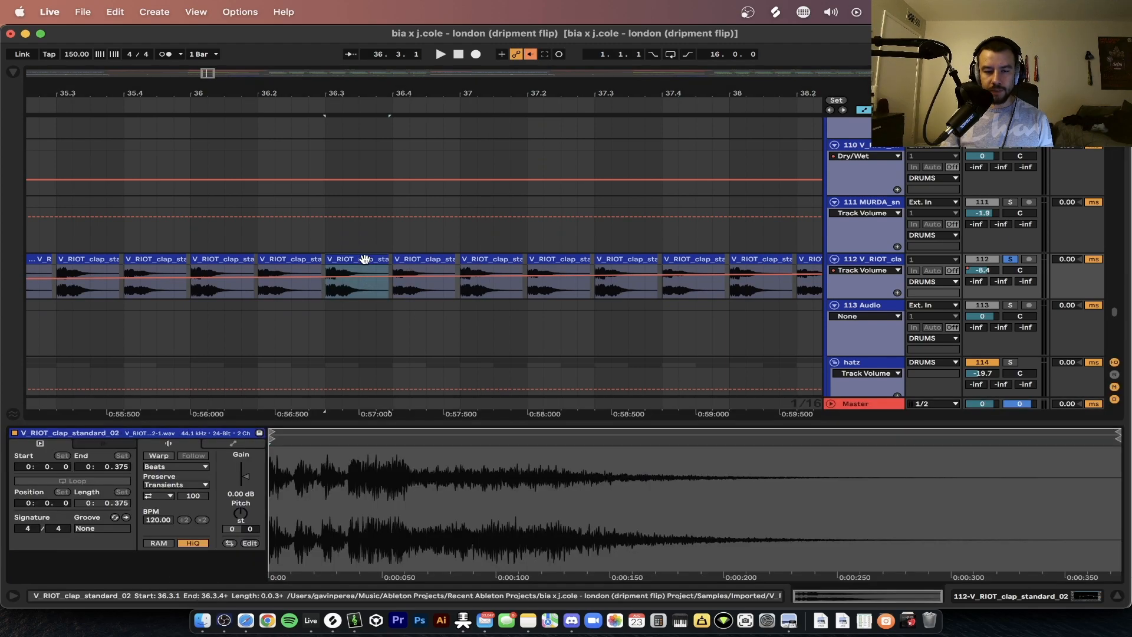
left_click(424, 258)
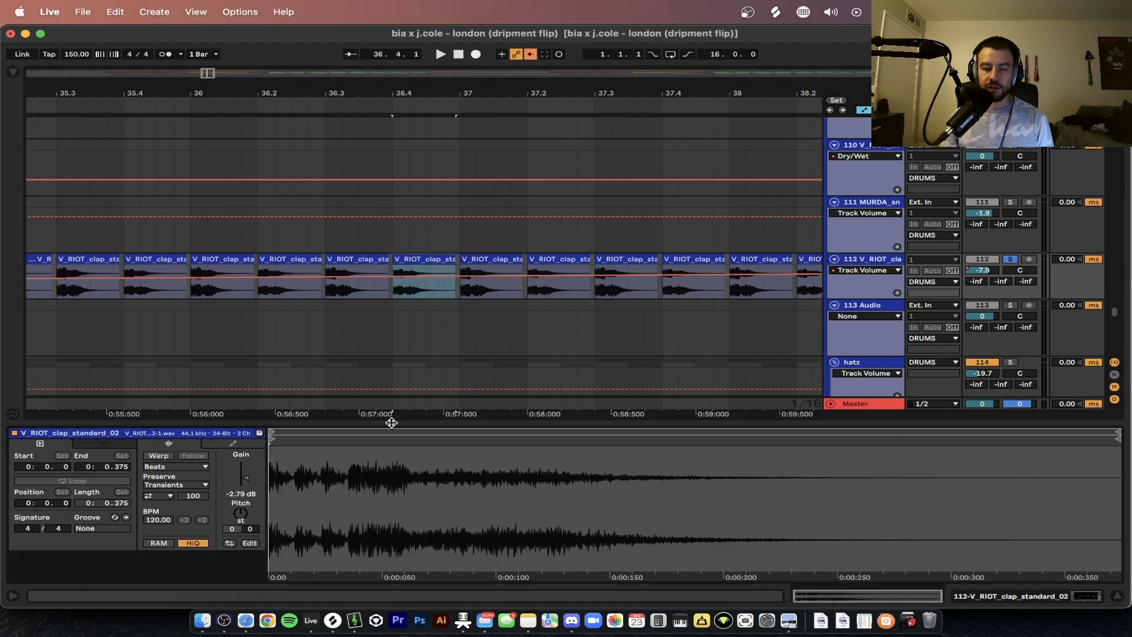
key("super+alt+l")
Step: Play the build from 36.4 without the clap solo while reviewing the hat, war drums and build-up tracks
scroll(391, 356, "down", 5)
scroll(433, 357, "down", 2)
scroll(433, 357, "down", 2)
key("space")
scroll(578, 348, "down", 3)
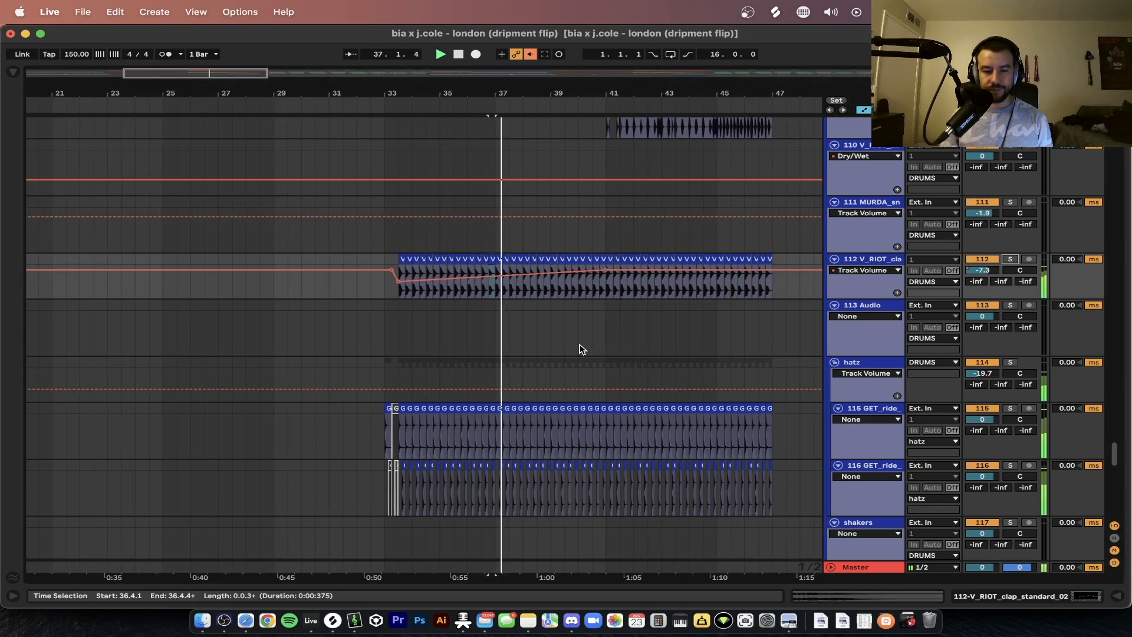
scroll(581, 348, "down", 3)
scroll(577, 351, "down", 2)
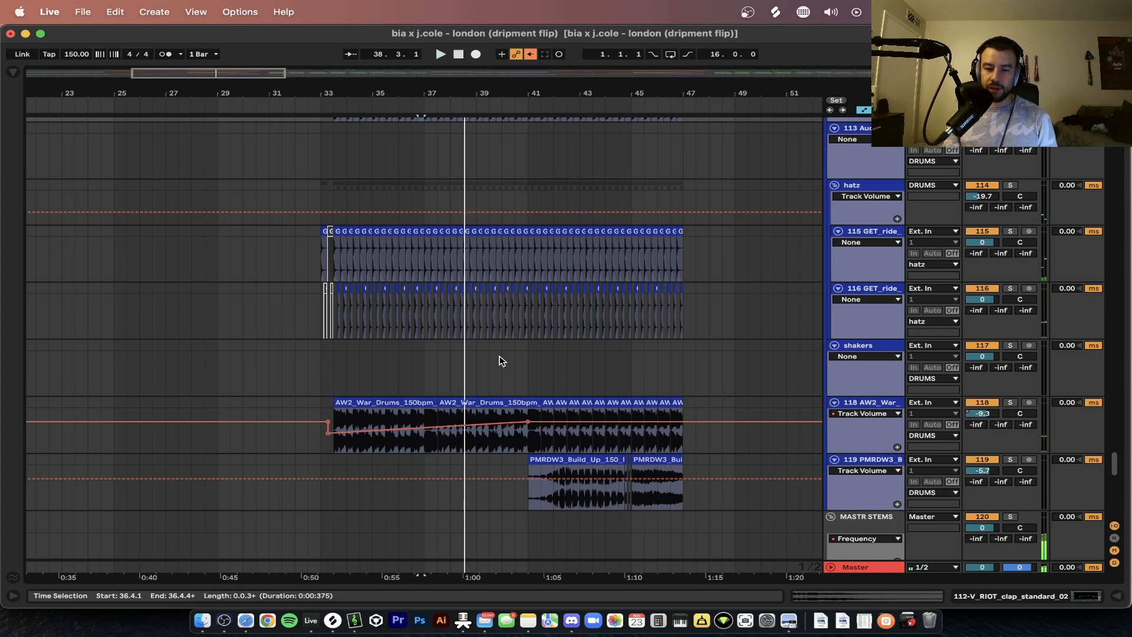
Step: Solo the build snare track, play it from bar 41, and open its clip starting at 43.3
scroll(500, 361, "up", 6)
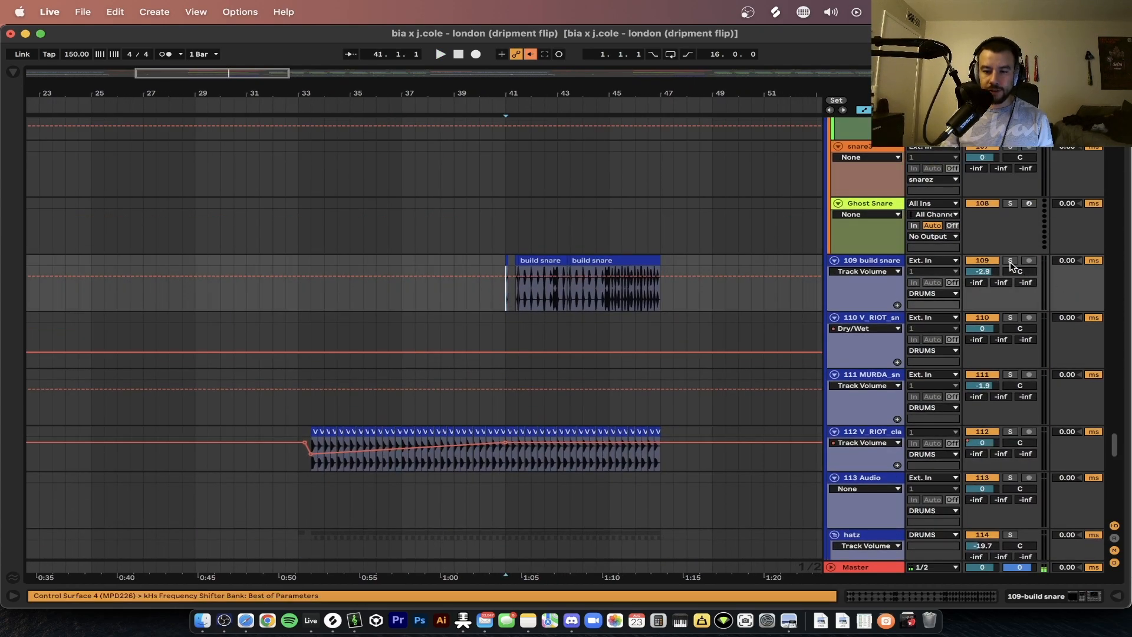
scroll(613, 341, "up", 5)
scroll(313, 322, "down", 4)
left_click(362, 260)
double_click(362, 260)
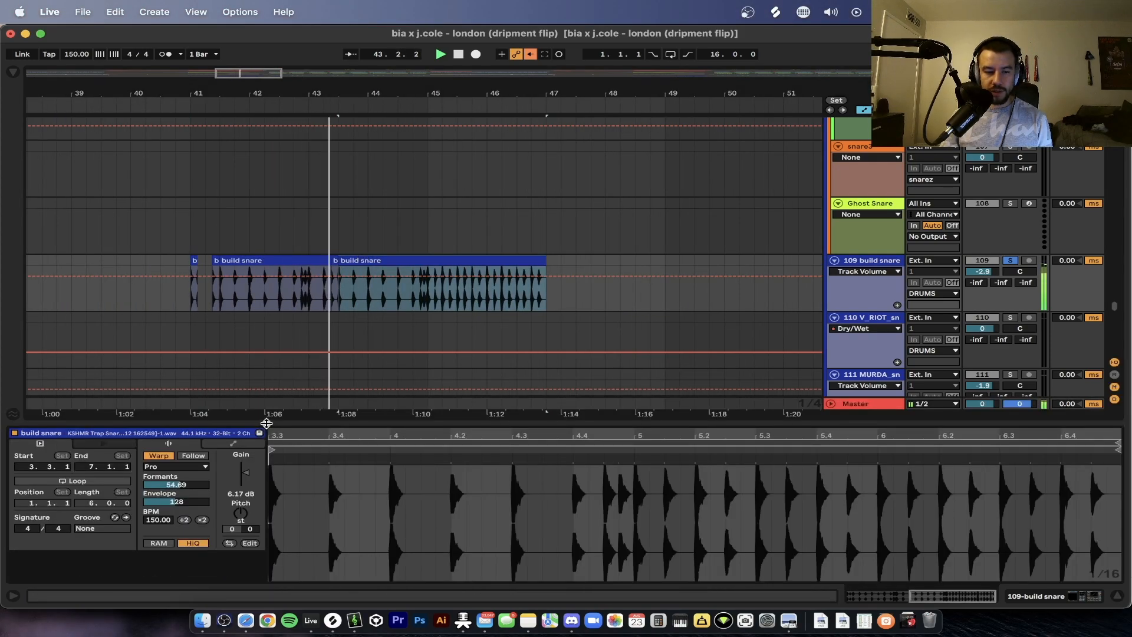
Step: Close the clip view and examine the build snare clips between bars 41 and 47 during playback
key("alt+super+l")
scroll(319, 316, "up", 4)
scroll(319, 316, "left", 4)
scroll(319, 316, "down", 2)
scroll(318, 321, "down", 2)
scroll(603, 302, "right", 2)
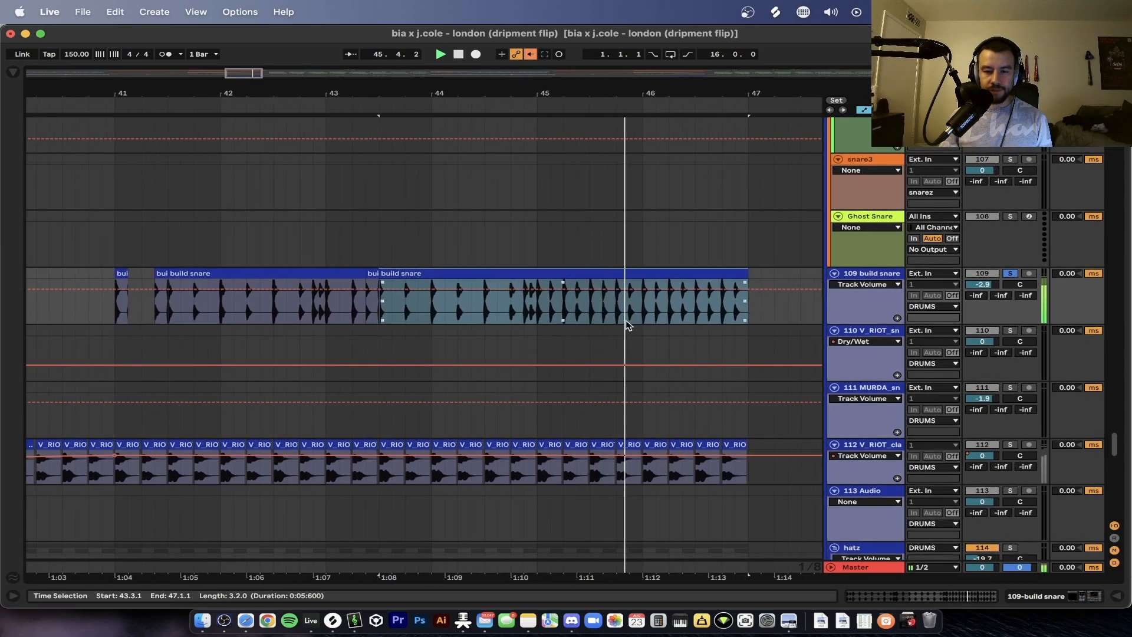
Step: Reopen the build snare clip at 43.3, inspect its envelopes and audio settings, and play it again
double_click(589, 277)
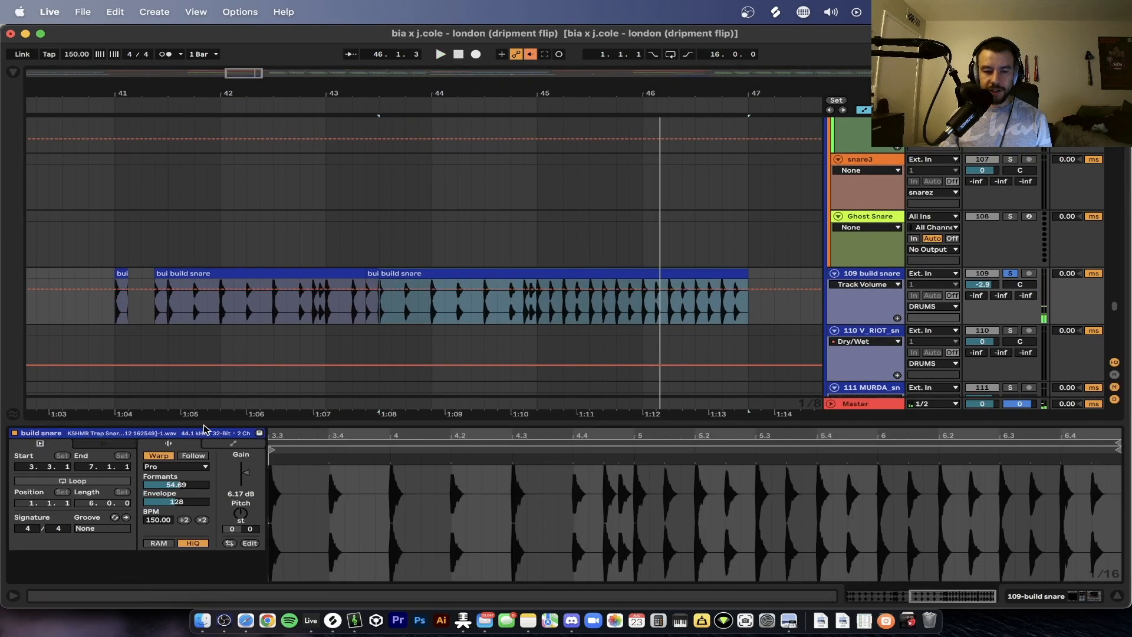
left_click(224, 441)
left_click(216, 468)
left_click(203, 476)
left_click(184, 444)
key("space")
Step: Check the build snare track's effect chain and revisit the clip's envelope settings
left_click(884, 275)
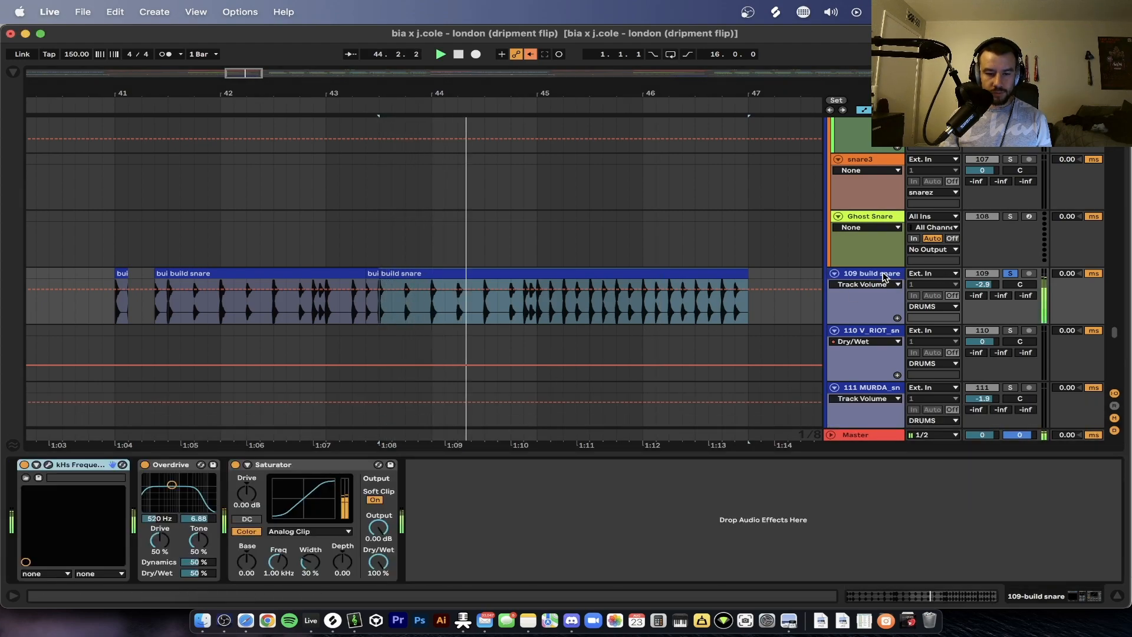
left_click(578, 273)
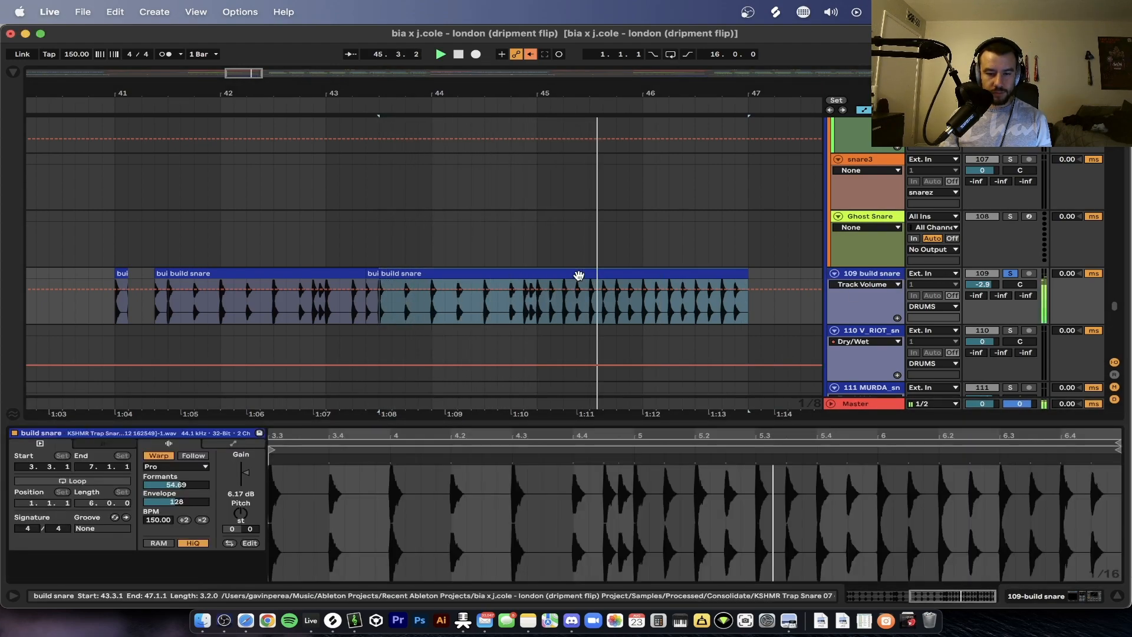
left_click(233, 444)
left_click(208, 468)
scroll(423, 421, "down", 3)
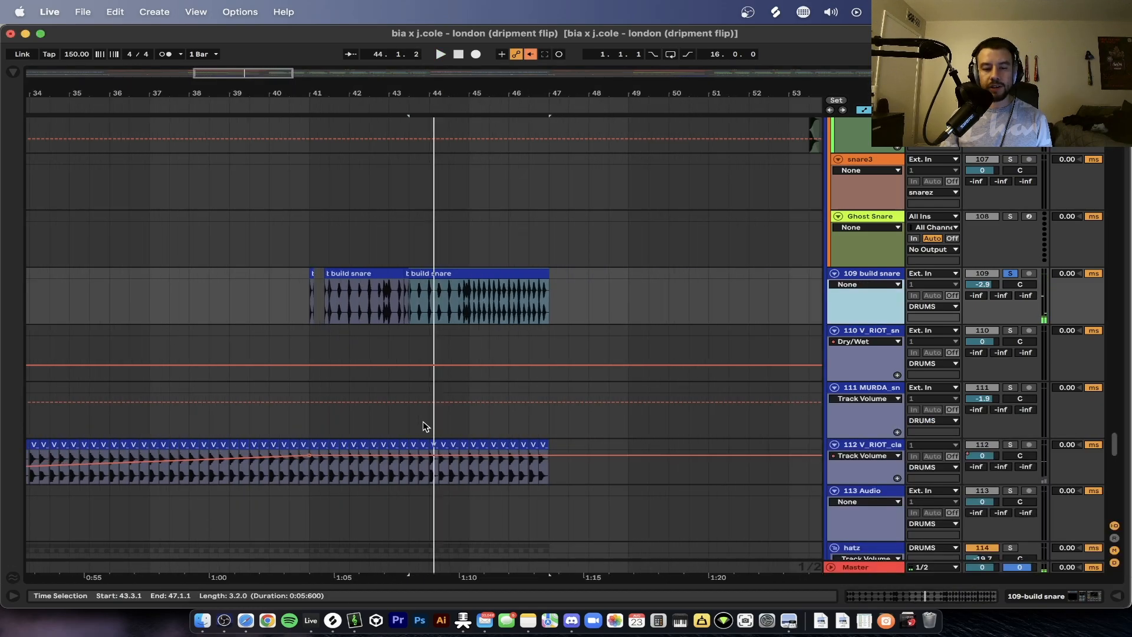
Step: Audition the build snare from bar 45, clear its solo, and find the PMRDW3 build-up track
left_click(462, 320)
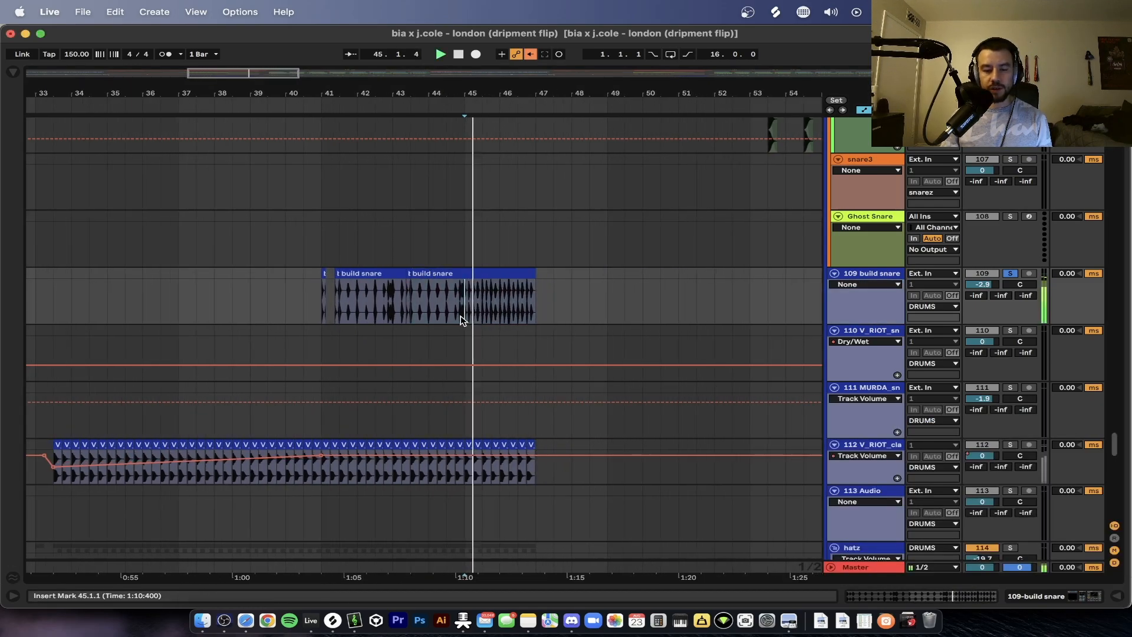
scroll(462, 320, "down", 3)
scroll(462, 320, "down", 12)
scroll(462, 321, "up", 3)
key("space")
scroll(460, 324, "up", 2)
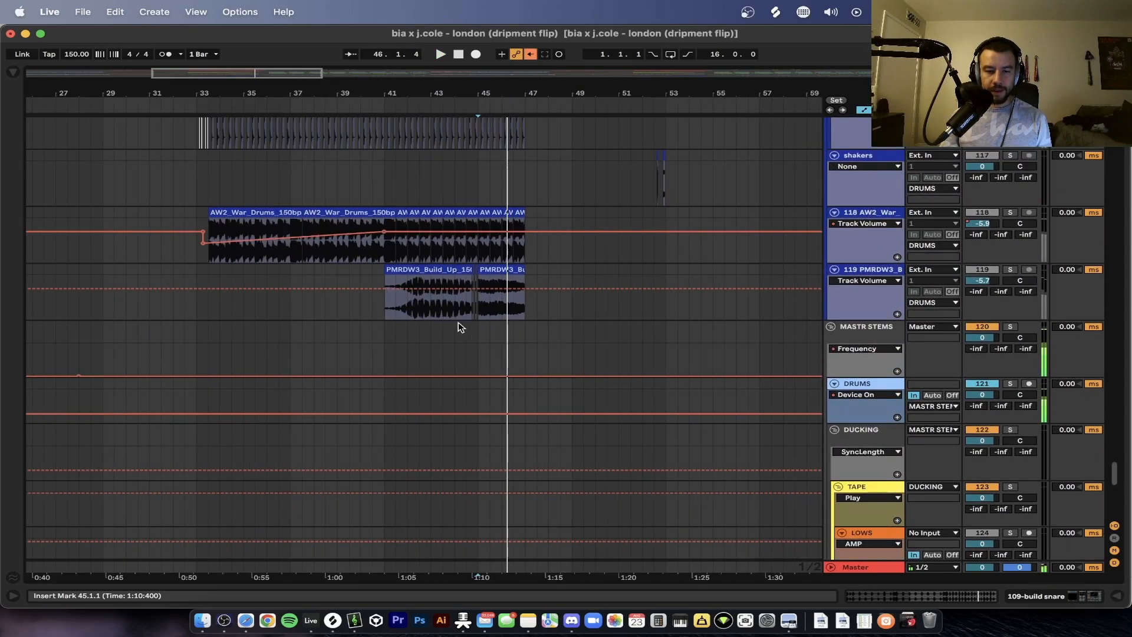
Step: Solo the PMRDW3 build-up track and audition it from 41.3
scroll(458, 322, "up", 1)
left_click(368, 295)
left_click(1009, 270)
key("space")
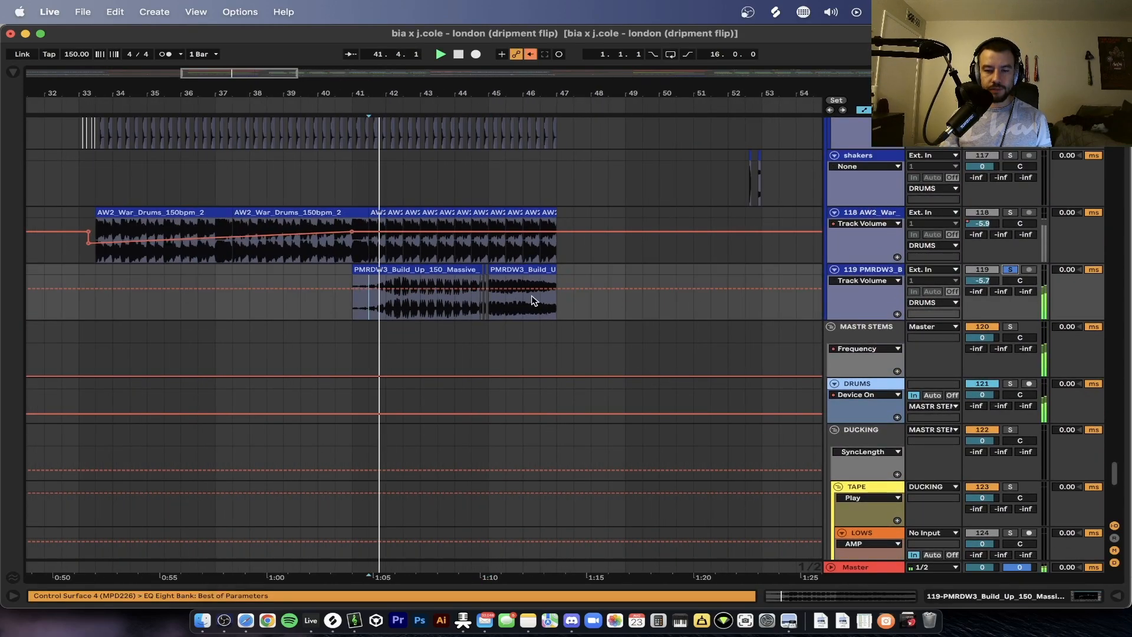
key("plus")
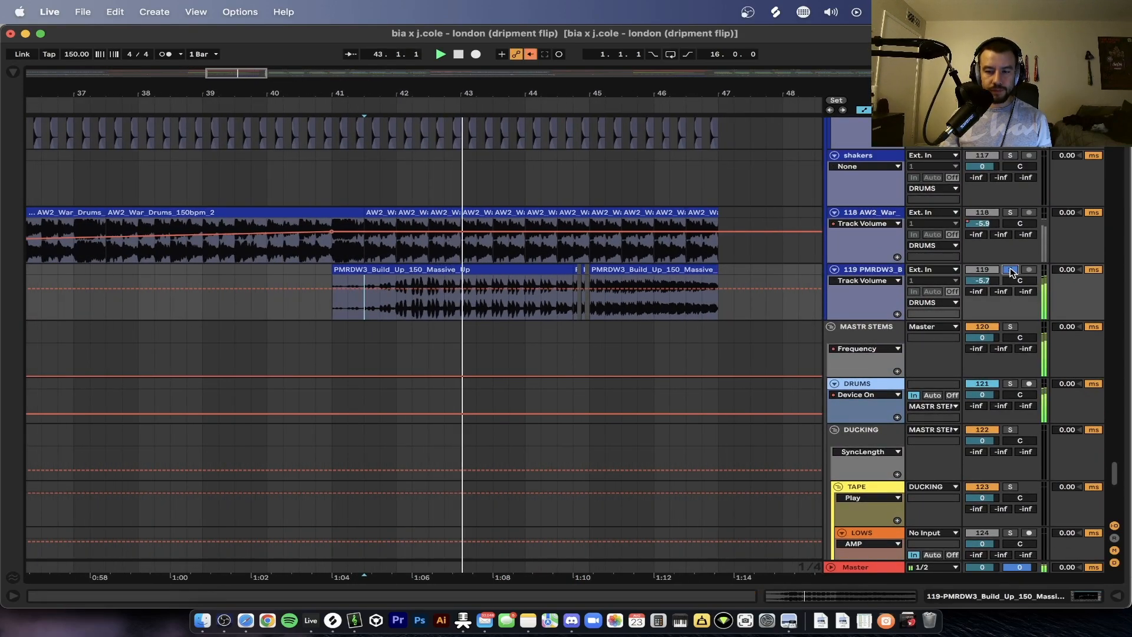
scroll(737, 329, "right", 3)
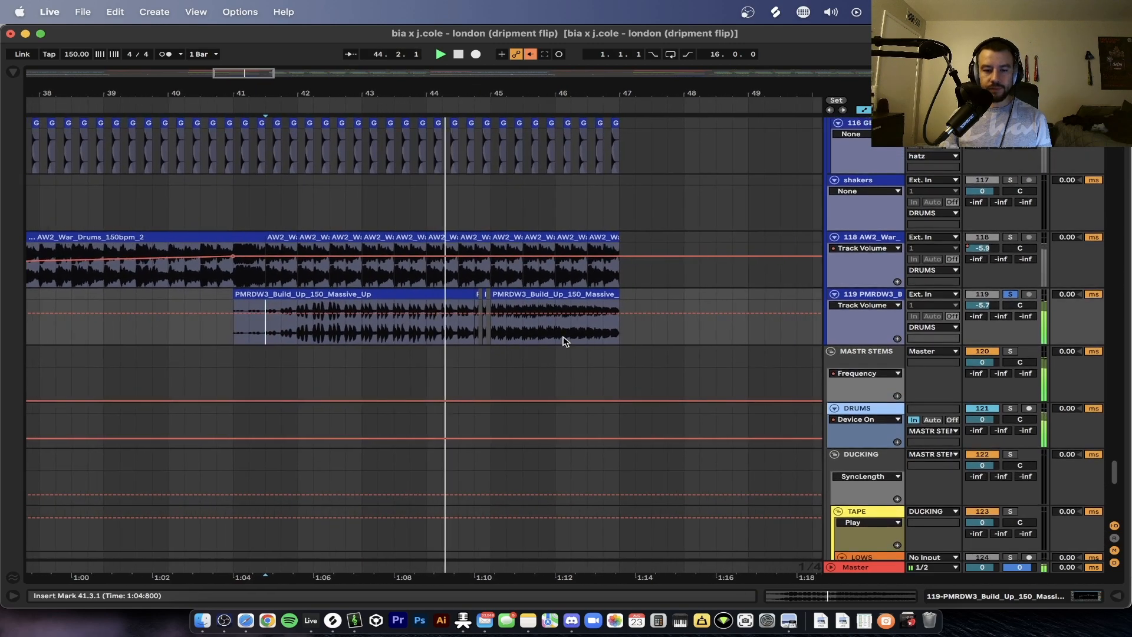
Step: Open the PMRDW3 build-up clip at bar 45, clear the track's solo, and resume playback
scroll(568, 339, "up", 3)
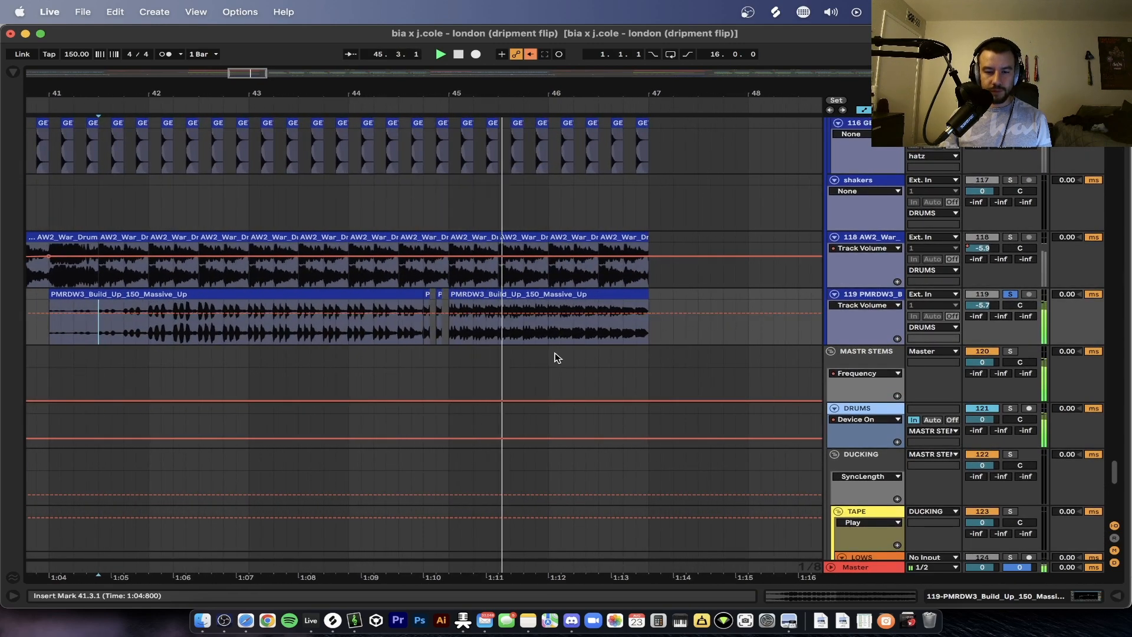
double_click(465, 328)
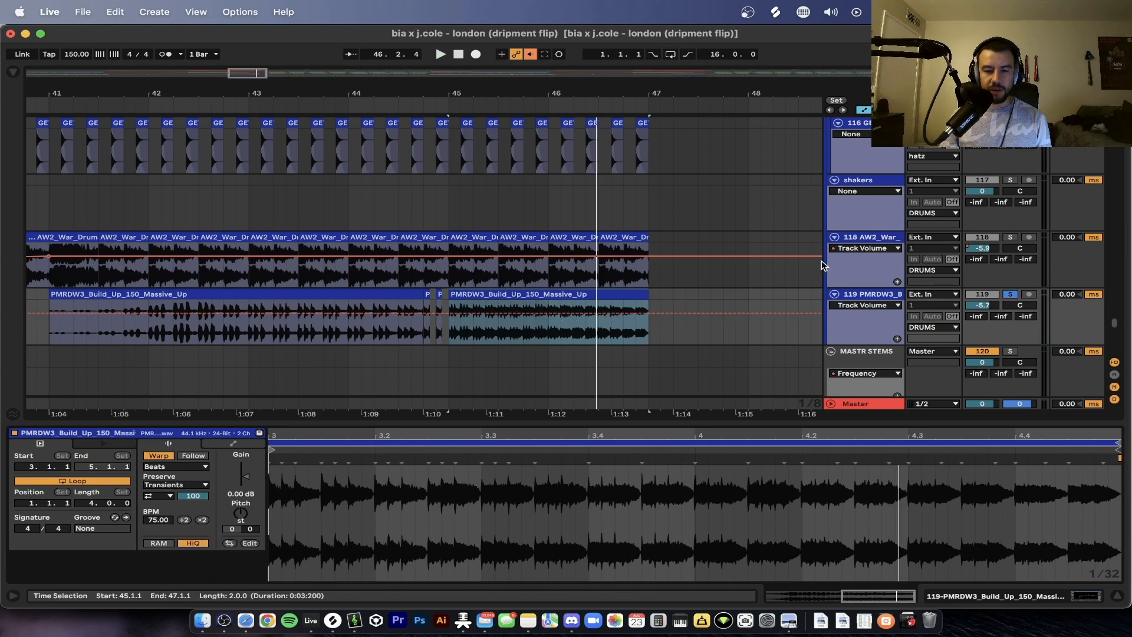
left_click(1009, 295)
key("space")
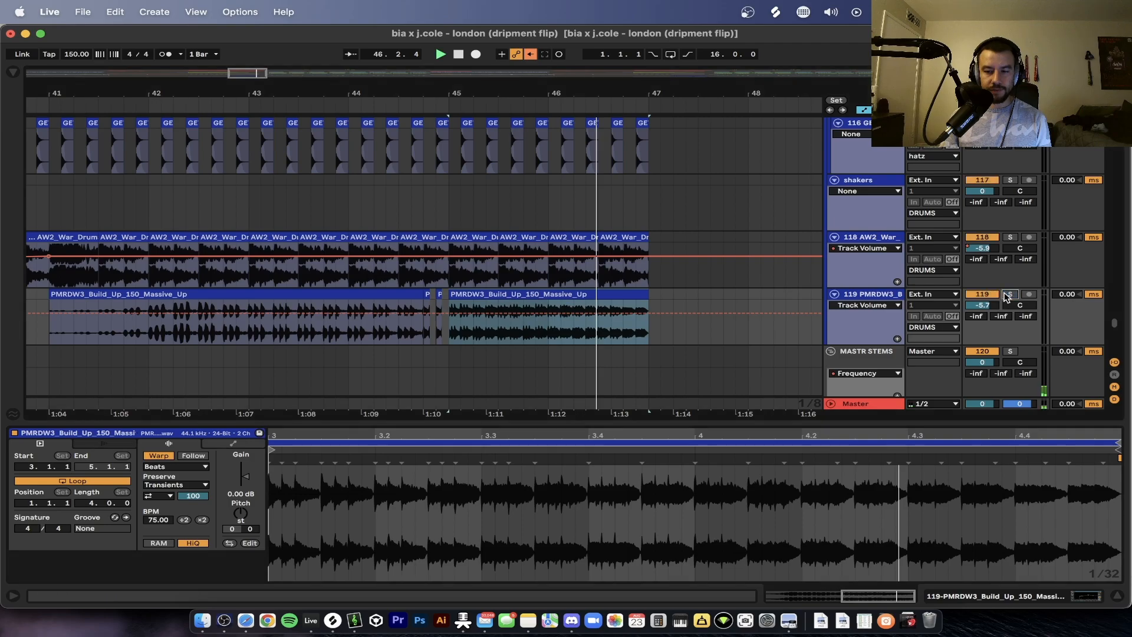
Step: Close the clip details, solo the AW2_War_Drums track, and play it from bar 33
double_click(503, 423)
scroll(503, 423, "down", 5)
scroll(503, 422, "down", 1)
scroll(504, 422, "up", 2)
scroll(504, 422, "left", 3)
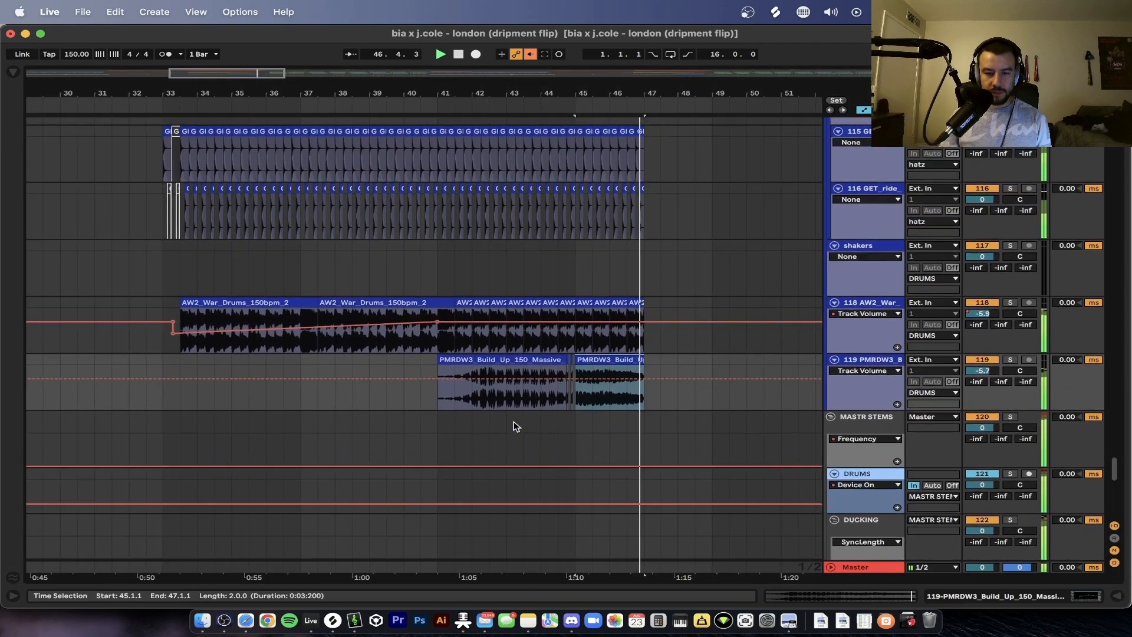
left_click(161, 303)
key("space")
scroll(209, 355, "up", 2)
scroll(209, 355, "up", 3)
scroll(230, 407, "up", 3)
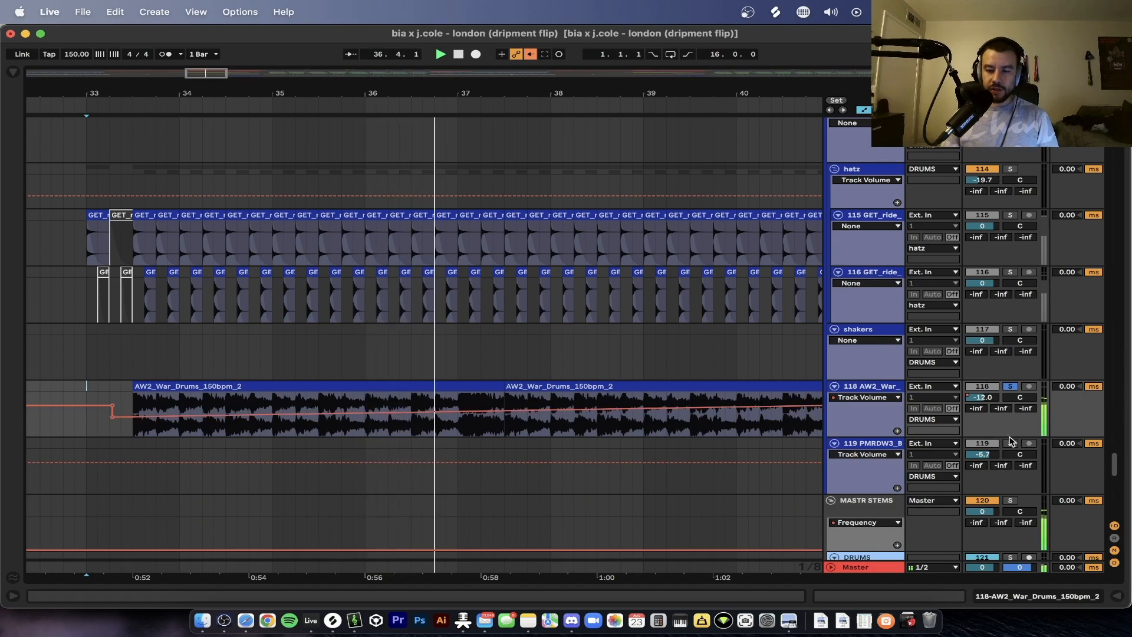
Step: Follow the war drums' volume automation ramp up to bar 41 while the track plays in solo
right_click(979, 398)
left_click(988, 404)
scroll(615, 367, "down", 3)
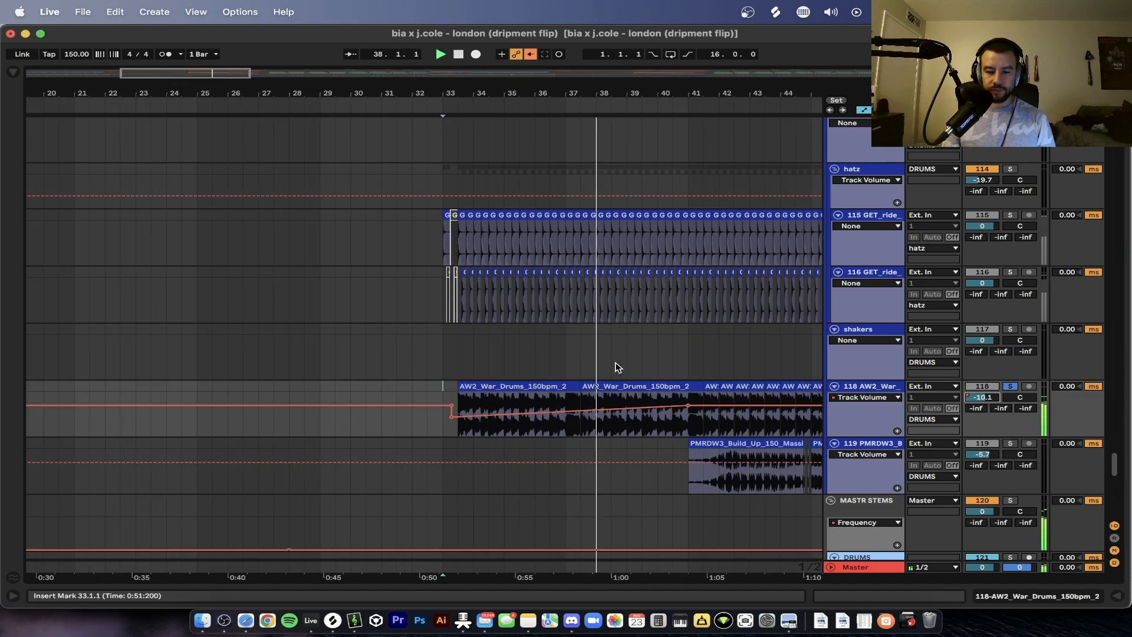
scroll(615, 367, "right", 4)
scroll(464, 371, "up", 3)
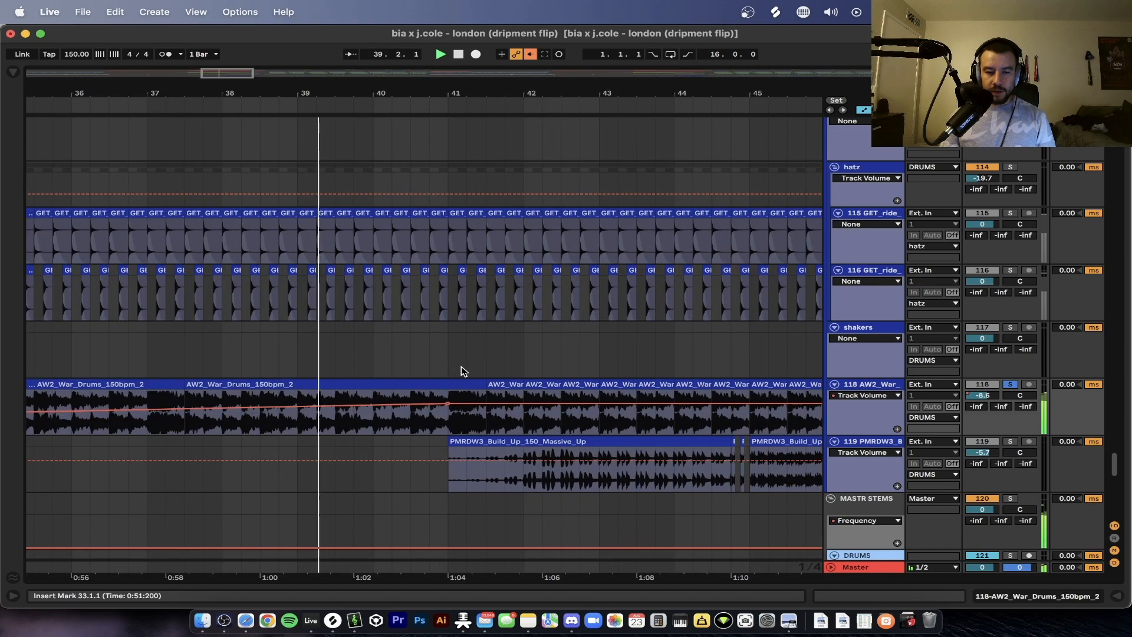
scroll(513, 412, "up", 1)
scroll(513, 413, "up", 1)
scroll(489, 420, "right", 4)
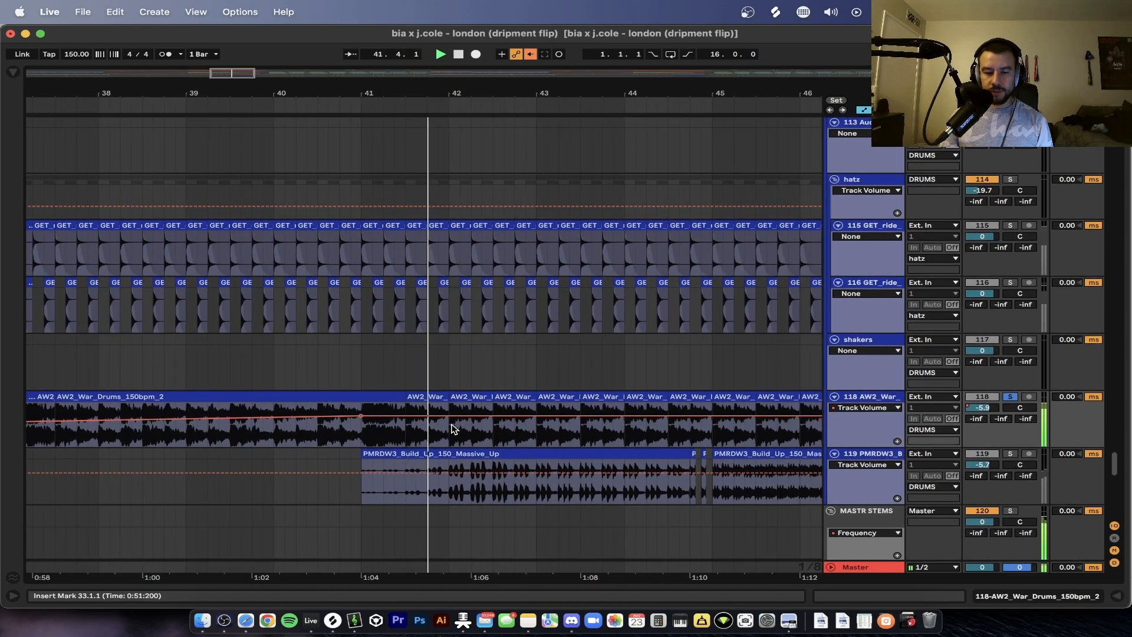
Step: Clear the war drums solo, play the full build up to bar 47, and stop playback
scroll(436, 430, "down", 2)
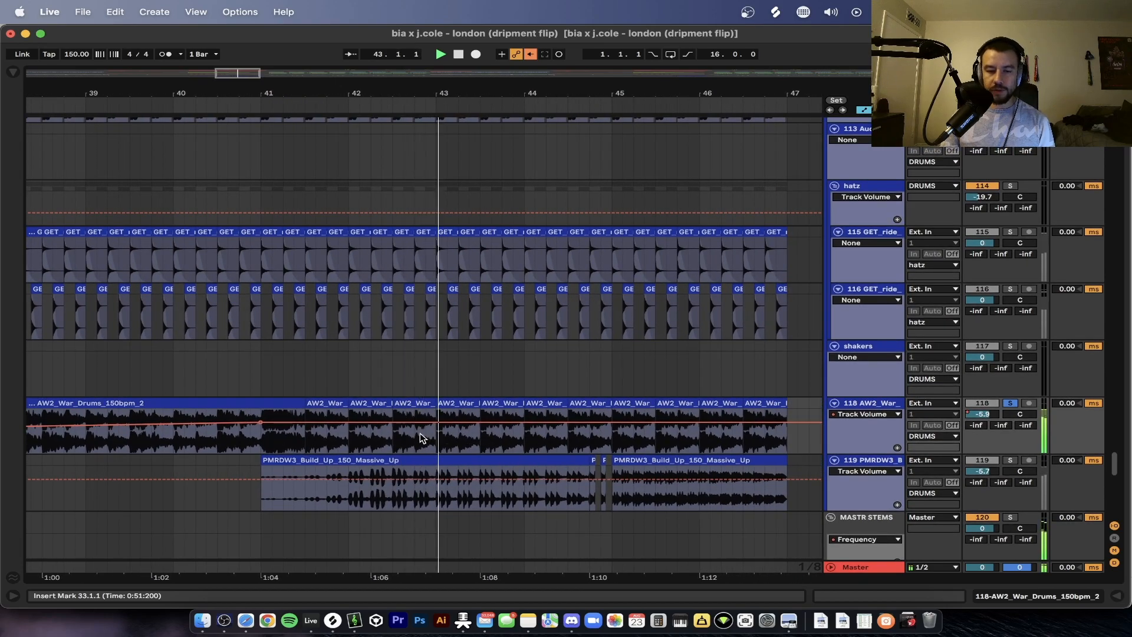
scroll(420, 433, "down", 2)
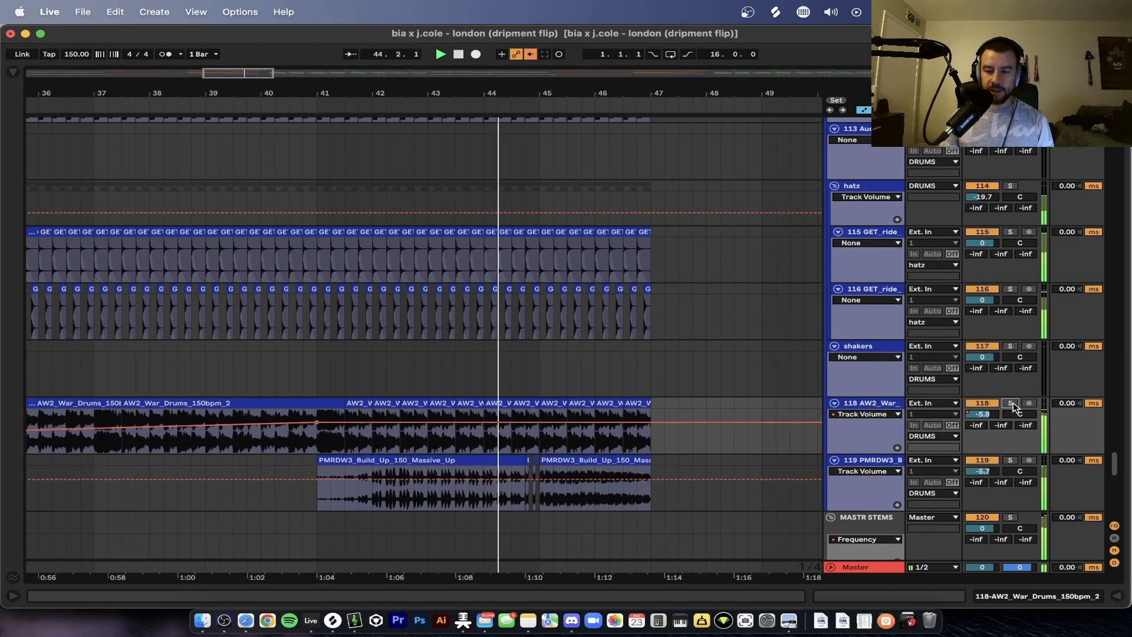
scroll(717, 393, "down", 4)
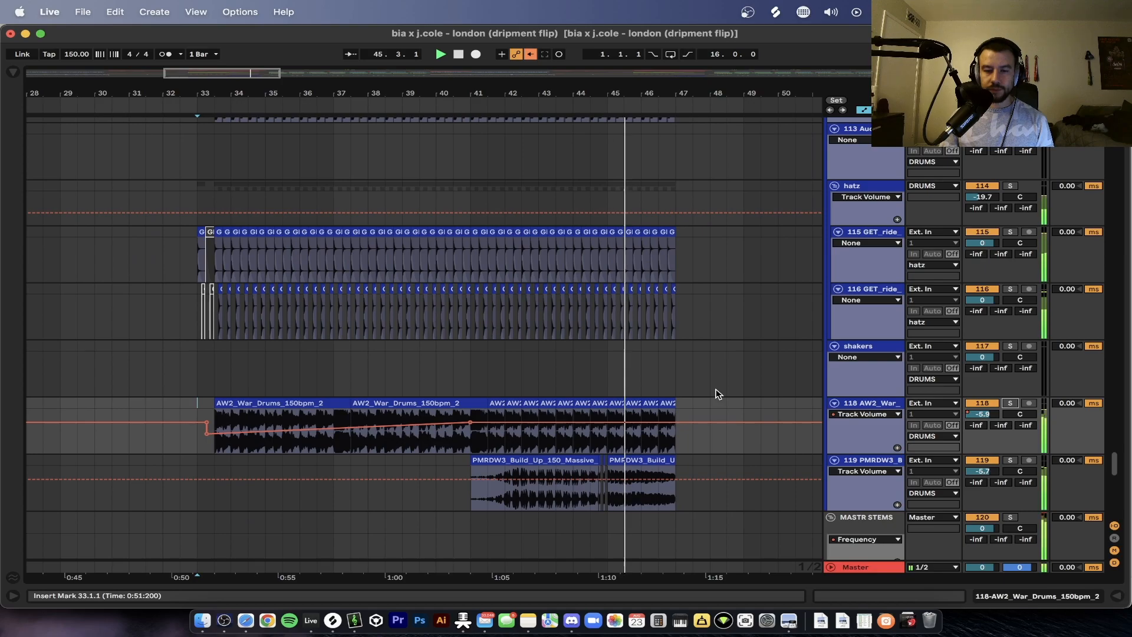
scroll(718, 393, "up", 1)
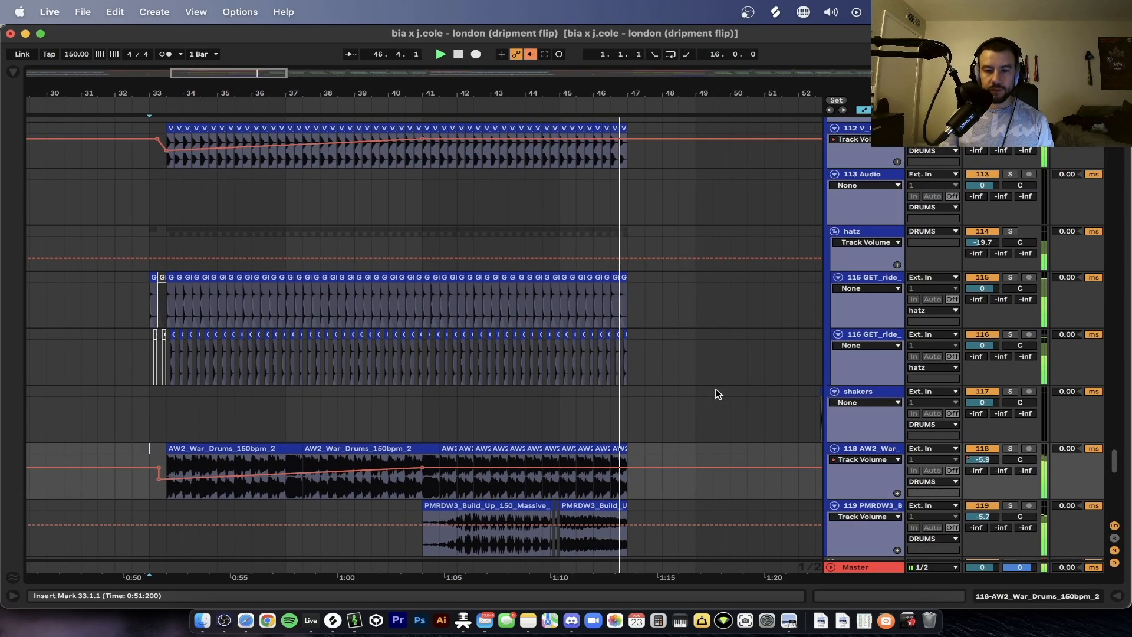
scroll(718, 393, "up", 1)
key("space")
Step: Find the cole 2 vocal chops in the GAME SOUNDS group and play them in solo from 32.3
scroll(718, 394, "up", 15)
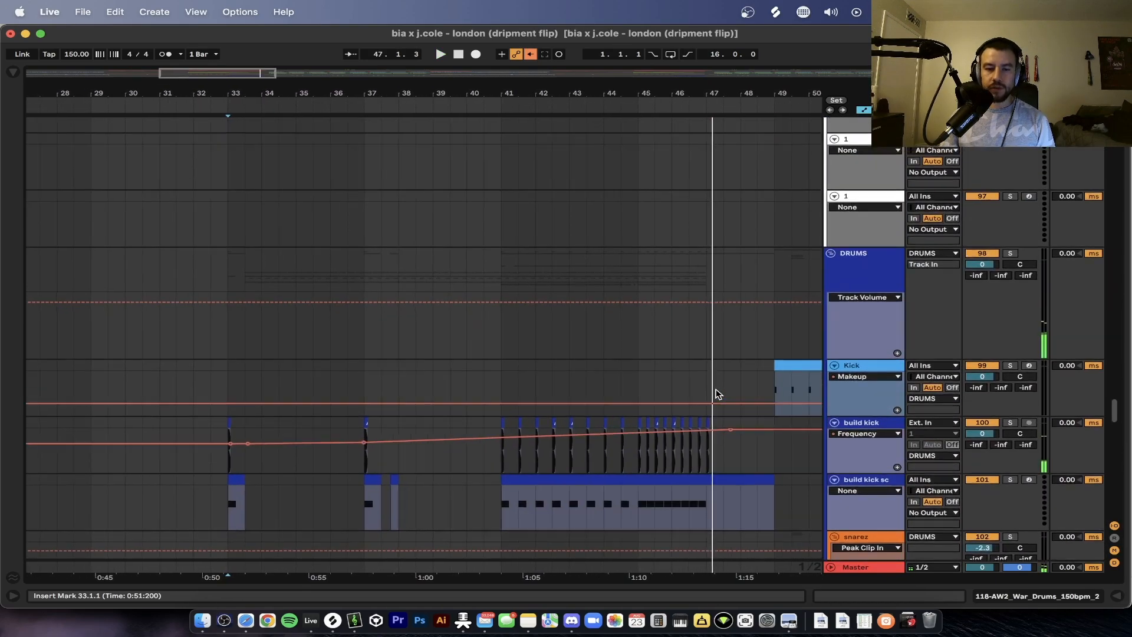
scroll(718, 393, "up", 6)
scroll(718, 393, "down", 4)
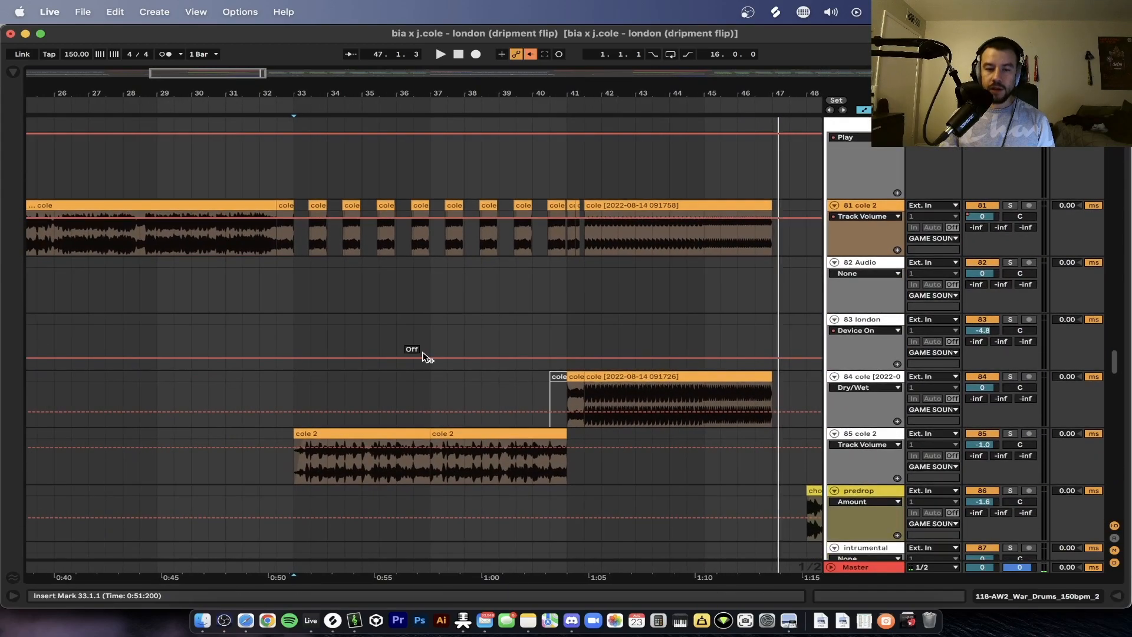
scroll(301, 345, "up", 1)
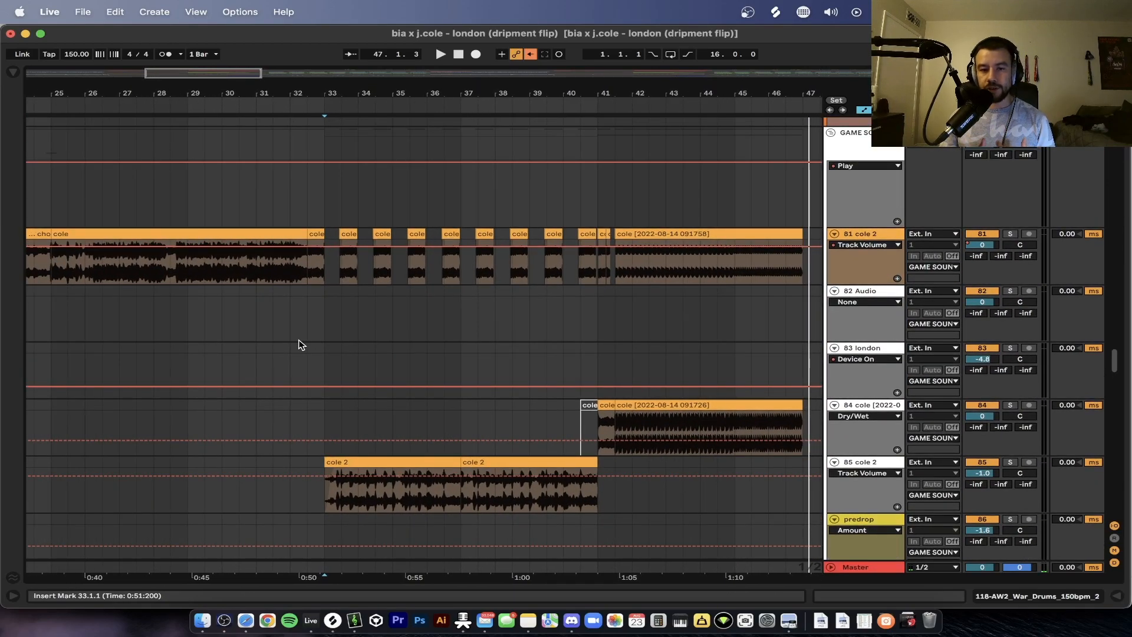
left_click(309, 348)
scroll(348, 378, "up", 3)
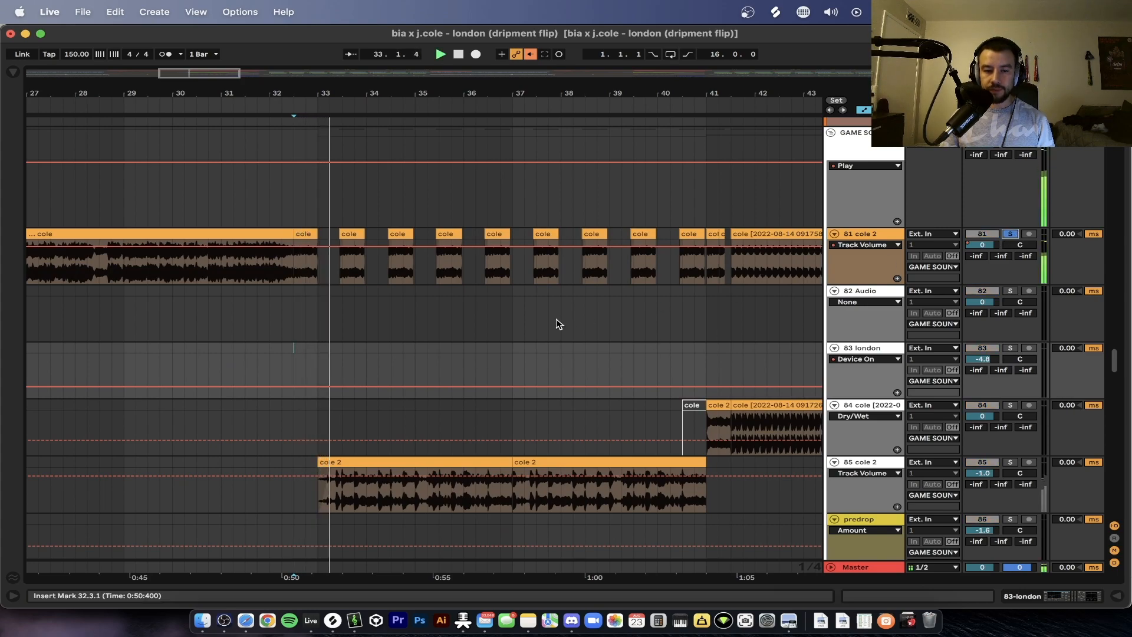
Step: Toggle the cole 2 track's solo during playback and leave it cleared to hear the chops in the full mix
left_click(1010, 234)
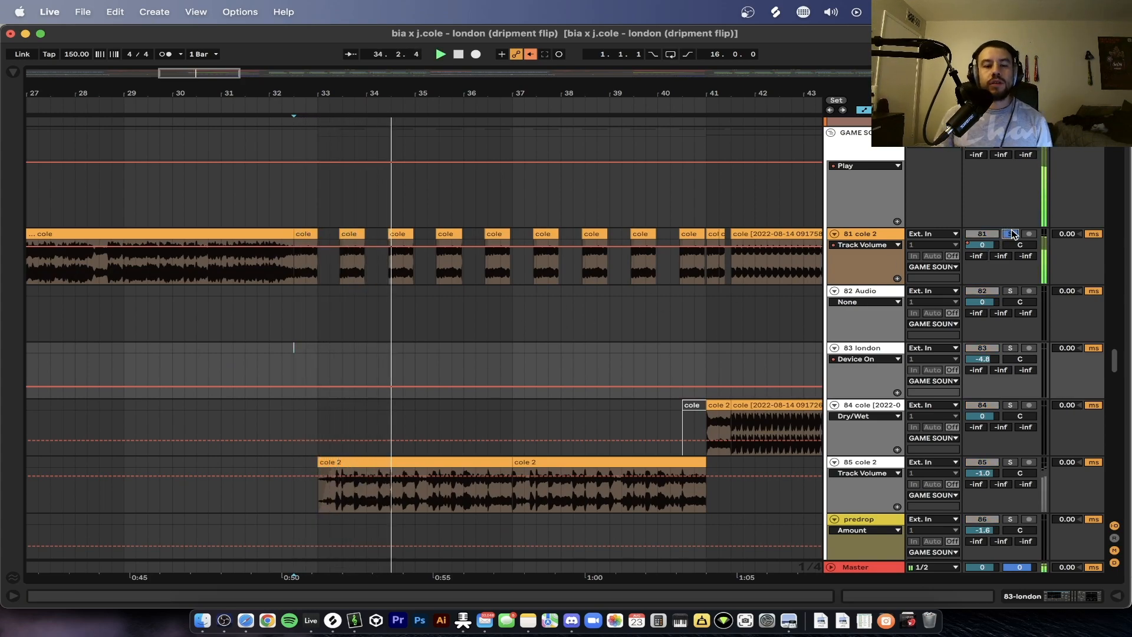
left_click(1005, 228)
left_click(1009, 234)
scroll(616, 372, "up", 2)
scroll(616, 371, "right", 3)
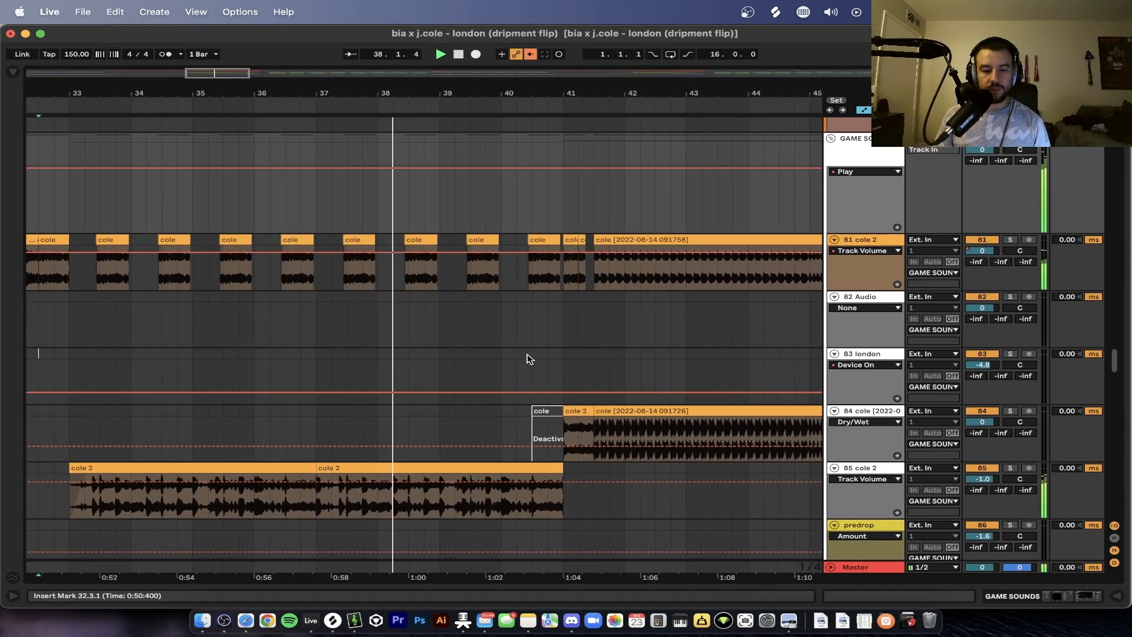
Step: Play the full mix from bar 41, where the vocal chops change into repeated slices
scroll(519, 348, "right", 2)
left_click(494, 220)
left_click_drag(571, 298, 500, 303)
scroll(500, 303, "up", 4)
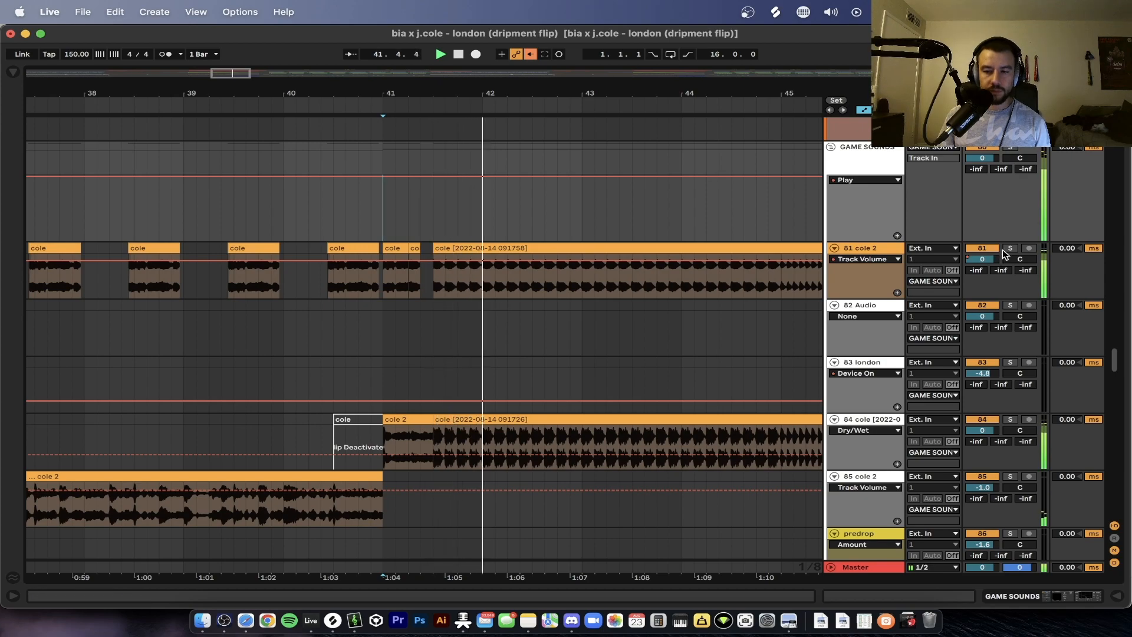
Step: Solo the cole 2 track at 41.3 and compare its device chain with the lower cole track's
left_click(440, 286)
scroll(439, 286, "up", 2)
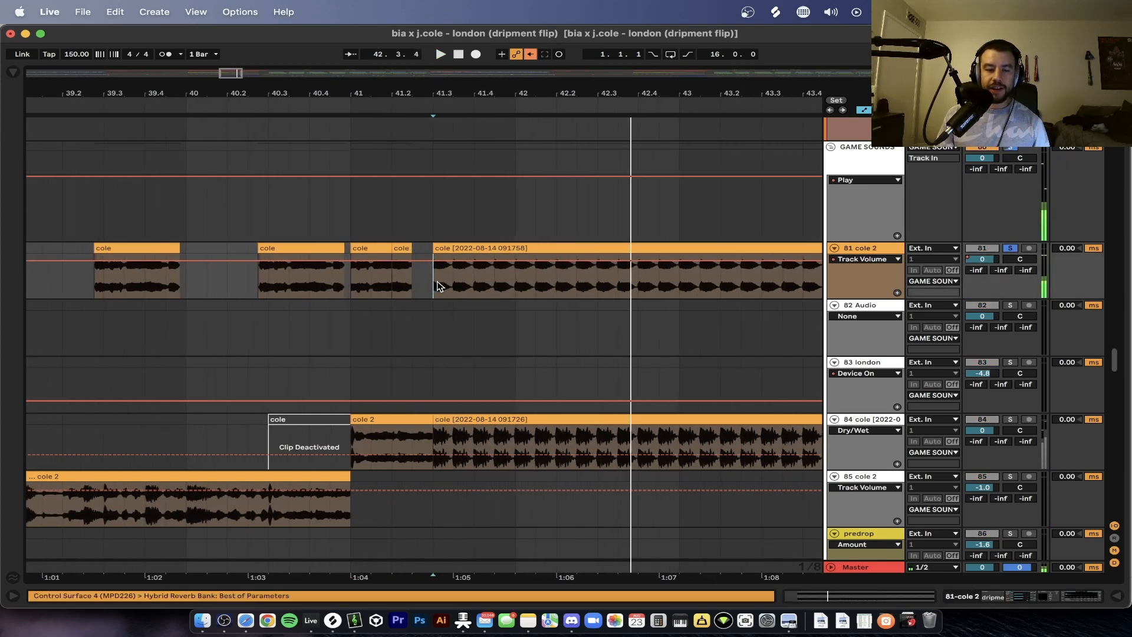
left_click(854, 415)
left_click(857, 242)
left_click(864, 416)
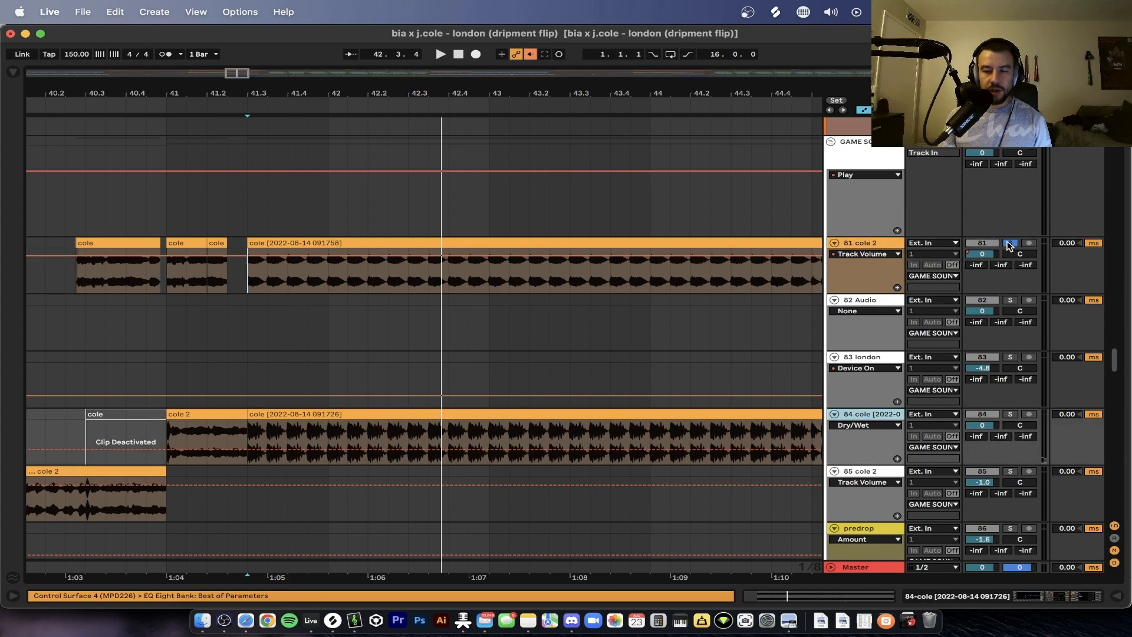
scroll(254, 283, "up", 2)
left_click(248, 281)
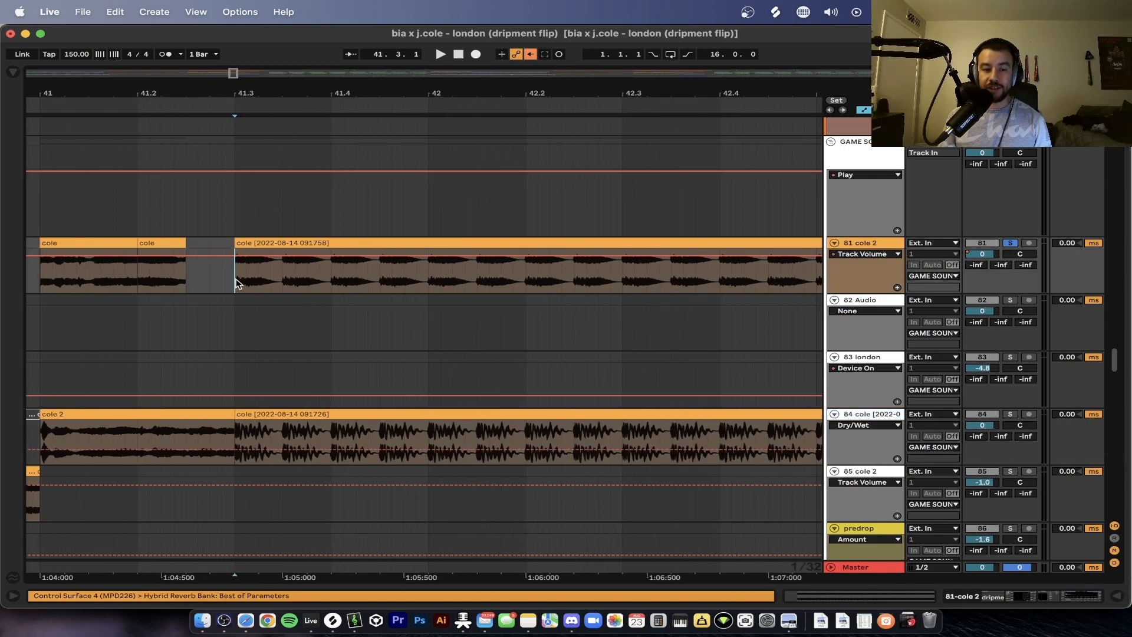
key("space")
key("space")
key("space")
left_click(296, 414)
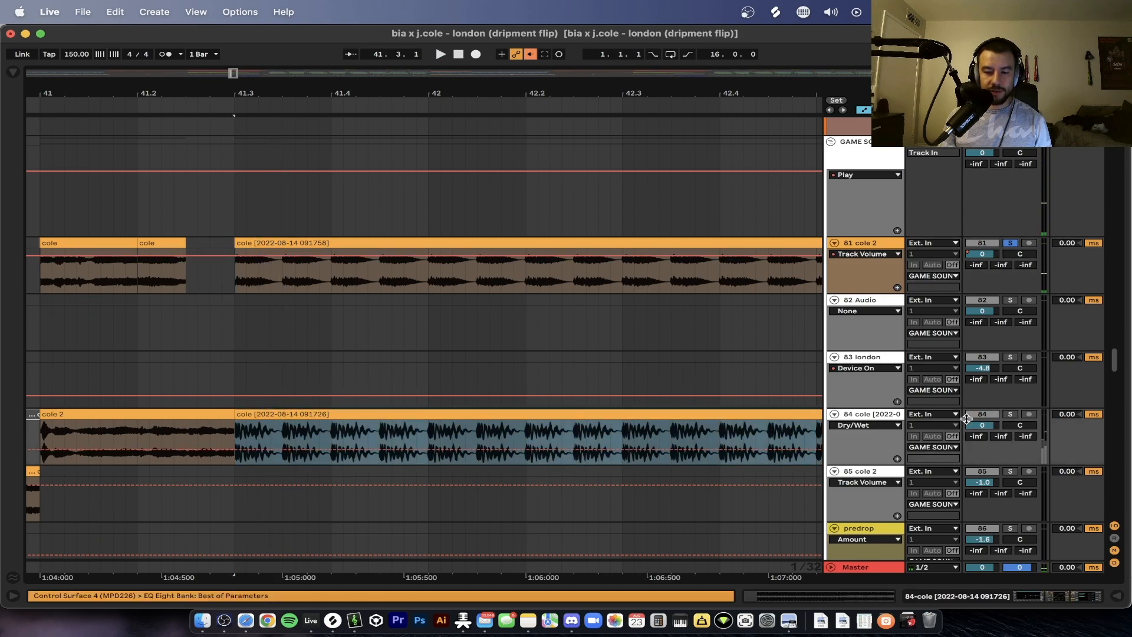
key("space")
key("space")
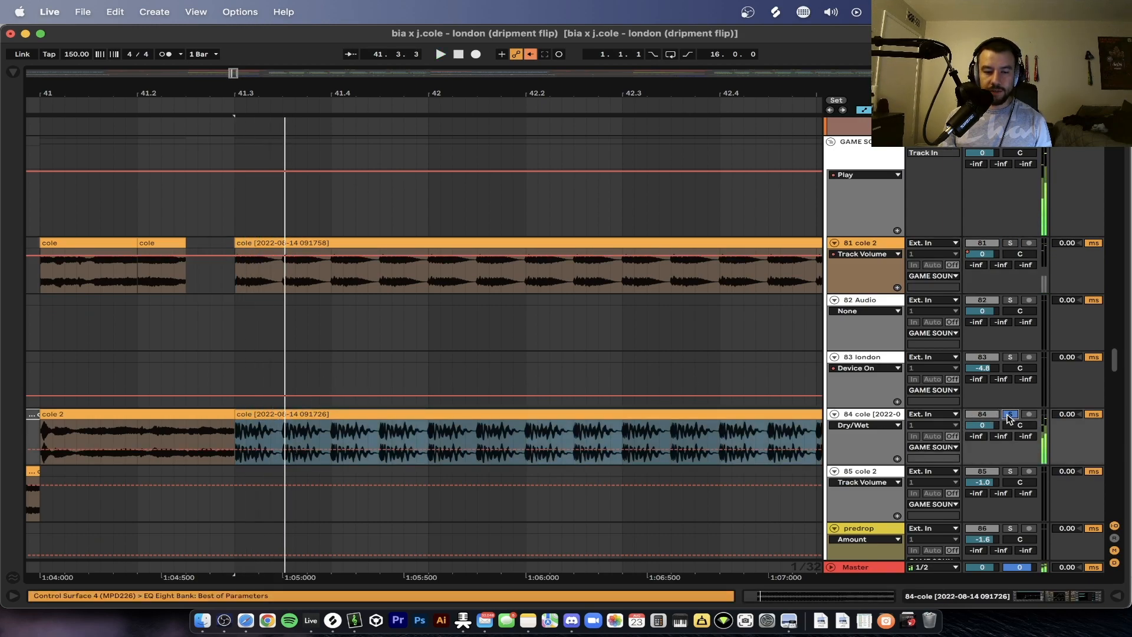
Step: Select the short cole slice at 41.2 on the cole 2 track and insert a new audio track below it
scroll(331, 326, "down", 4)
left_click_drag(281, 282, 306, 276)
scroll(306, 276, "down", 3)
left_click(251, 243)
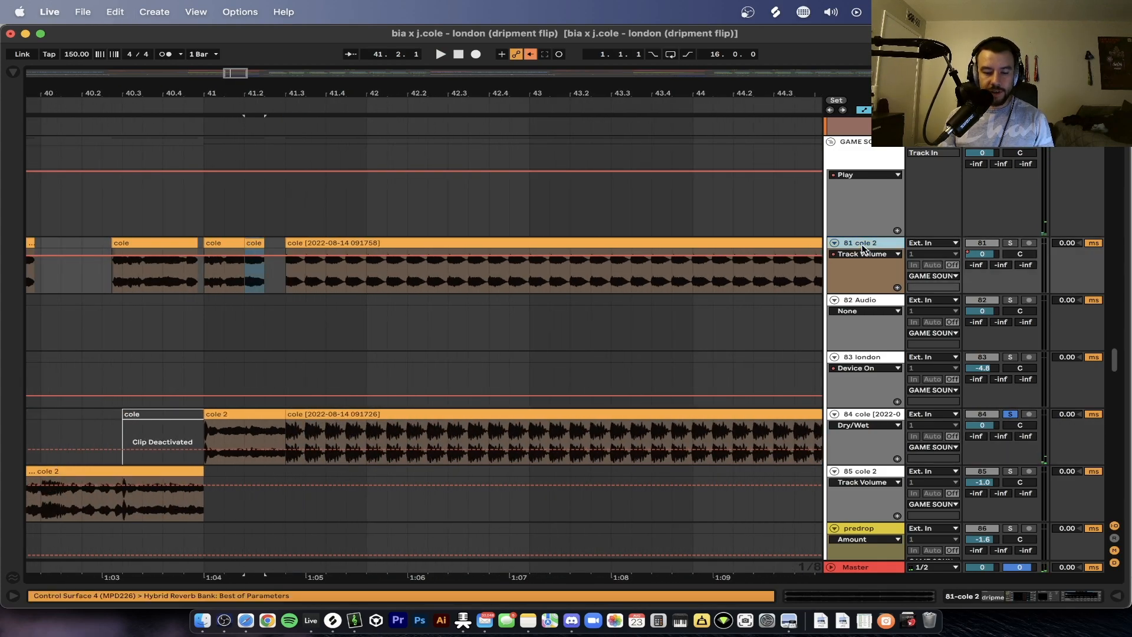
key("super+t")
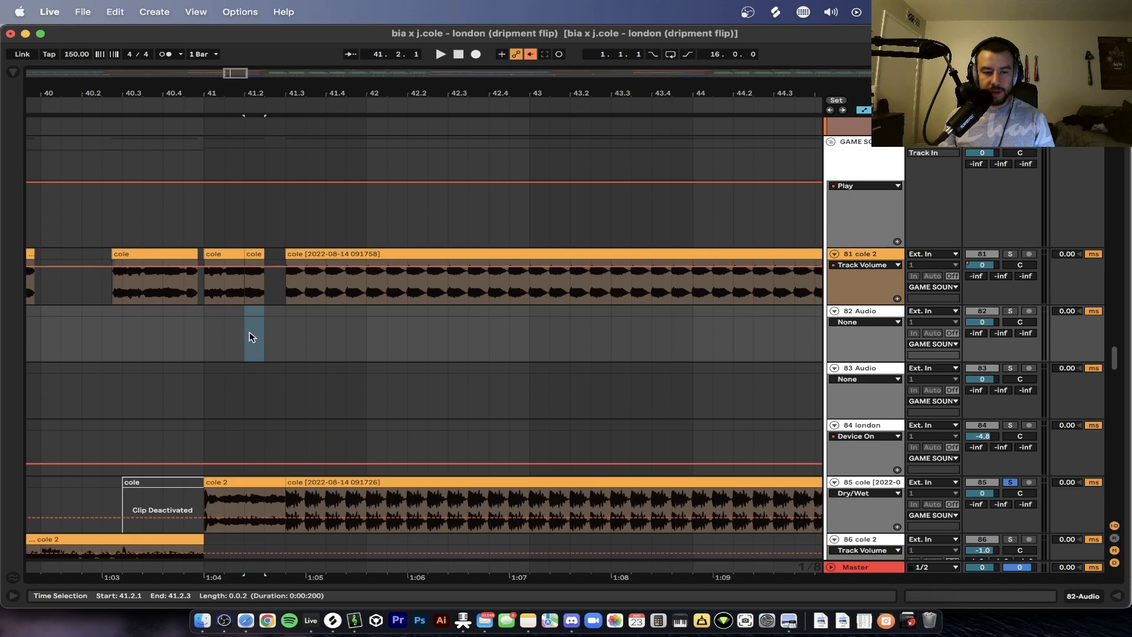
Step: Paste the cole slice onto the new audio track at 41.2 and duplicate it back to back up to 45.2
key("super+v")
key("super+d")
key("super+d")
key("super+d")
key("super+d")
key("super+d")
key("super+d")
key("super+d")
key("super+d")
key("super+d")
key("super+d")
key("super+d")
scroll(325, 348, "down", 3)
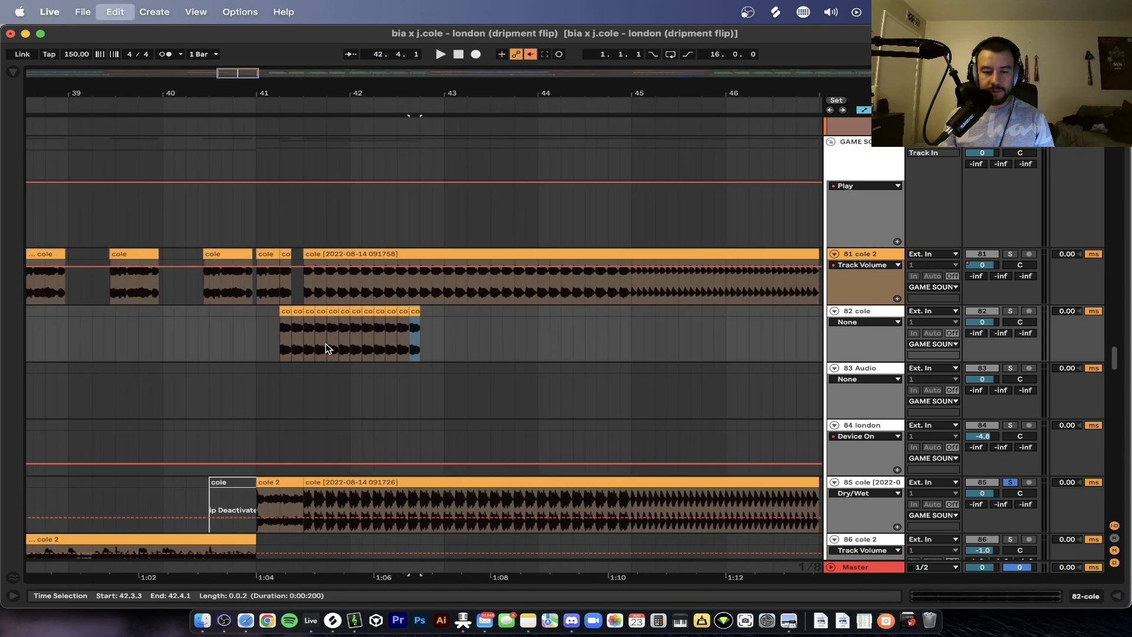
key("super+d")
key("super+d")
key("super+d")
key("super+d")
key("super+d")
key("super+d")
key("super+d")
key("super+d")
key("super+d")
key("super+d")
key("super+d")
key("super+d")
key("super+d")
key("super+d")
key("super+d")
key("super+d")
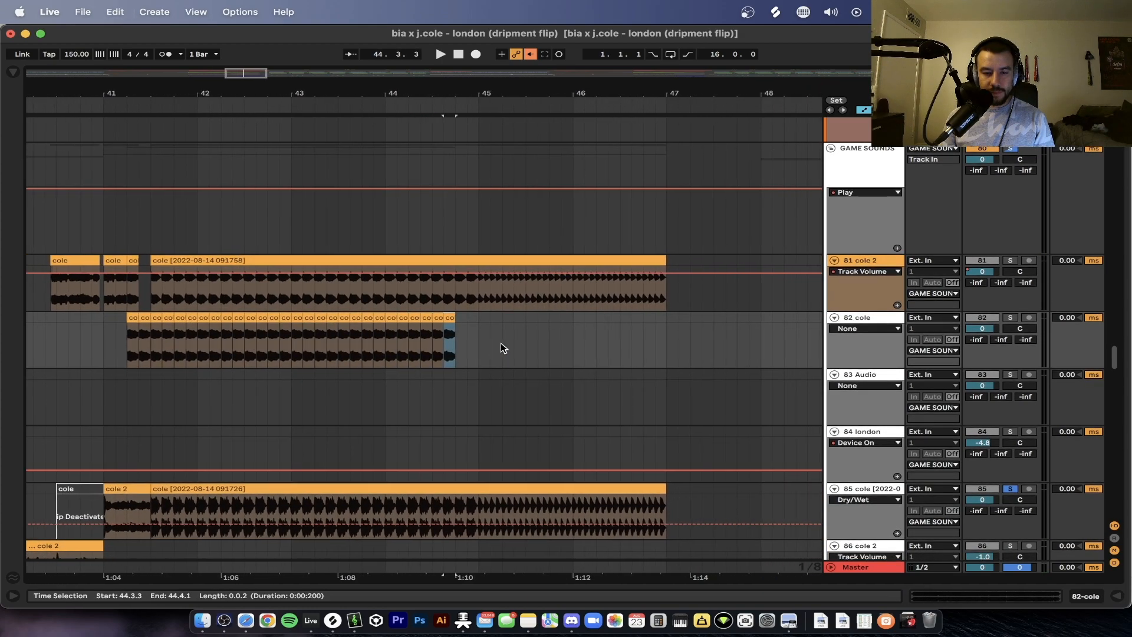
key("super+d")
key("super+d")
key("super+d")
key("super+d")
Step: Shorten the slice at 45.1.1 to a length of 0.0.1 and hide the automation lanes
scroll(517, 329, "up", 5)
left_click_drag(418, 316, 396, 319)
left_click(863, 110)
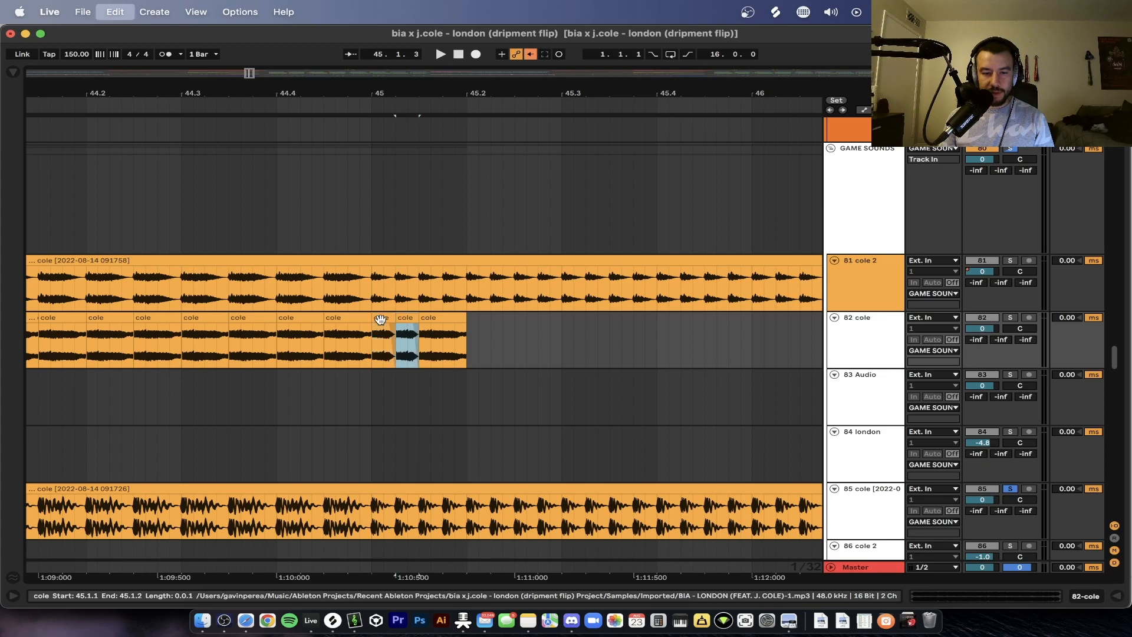
Step: Duplicate the shortened slice back to back from 45.1.2 up to bar 47
key("super+d")
key("super+d")
key("super+d")
key("minus")
key("super+d")
key("super+d")
key("super+d")
key("super+d")
key("super+d")
key("super+d")
key("super+d")
key("super+d")
key("super+d")
key("super+d")
key("minus")
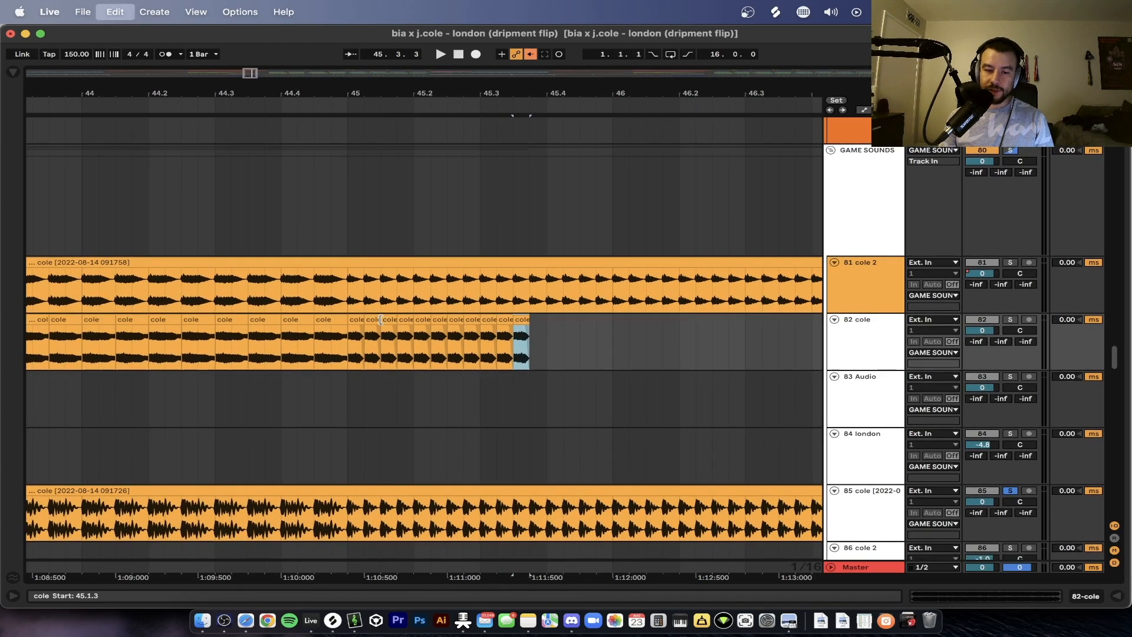
key("super+d")
key("super+d")
key("super+d")
scroll(380, 320, "down", 4)
key("super+d")
key("super+d")
key("super+d")
key("super+d")
key("super+d")
key("super+d")
scroll(380, 319, "down", 2)
key("super+d")
key("super+d")
key("super+d")
Step: Select all the repeated slices from 41.2 to bar 47 and consolidate them into one clip
left_click_drag(380, 319, 657, 315)
left_click_drag(220, 347, 803, 349)
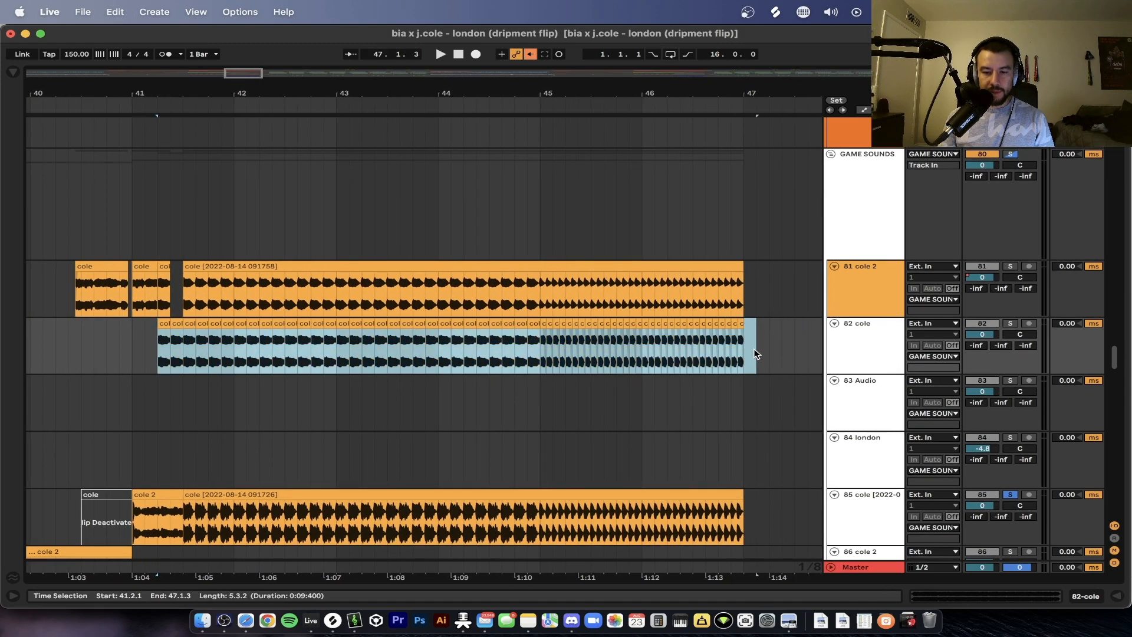
right_click(691, 356)
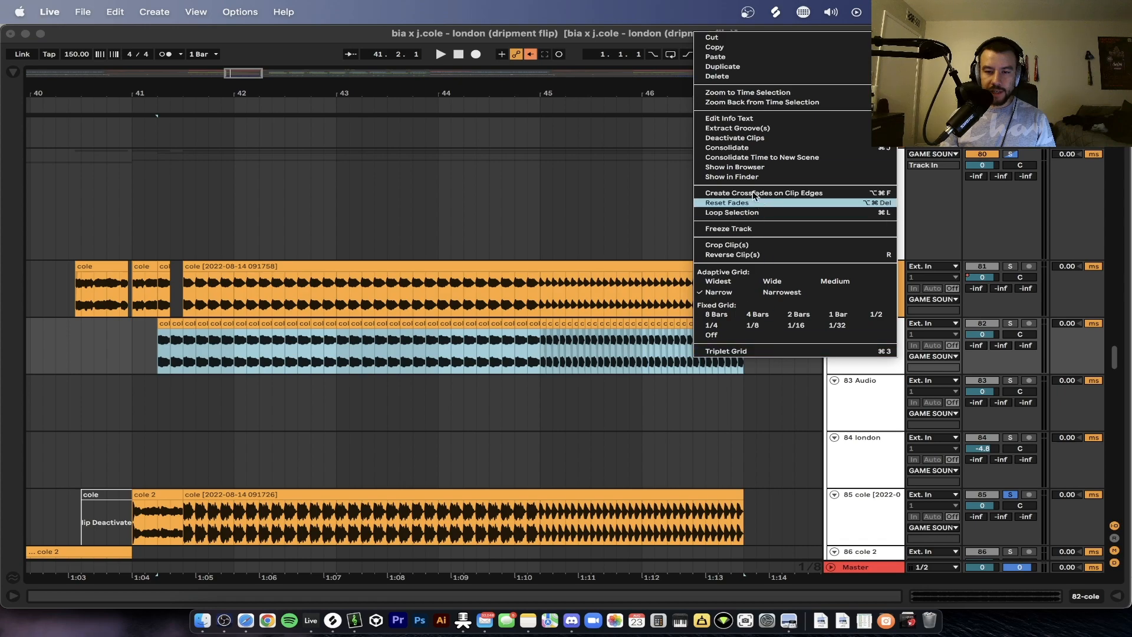
left_click(732, 149)
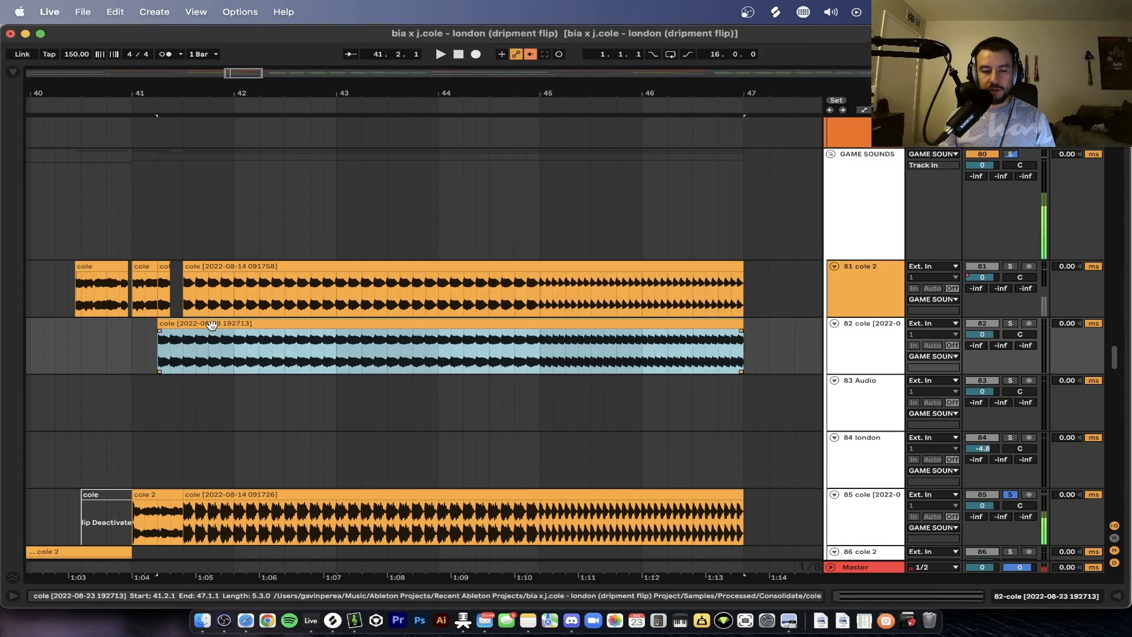
Step: Inspect the consolidated cole clip's warp settings and its available clip envelopes, including Gain
double_click(224, 337)
left_click(175, 466)
left_click(176, 516)
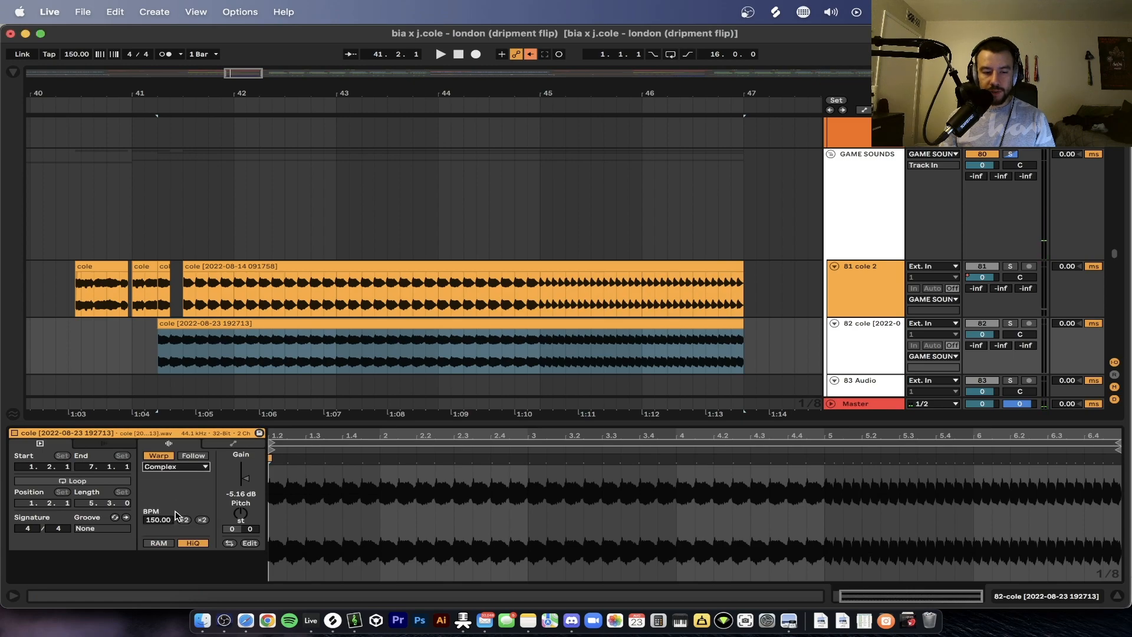
left_click(238, 443)
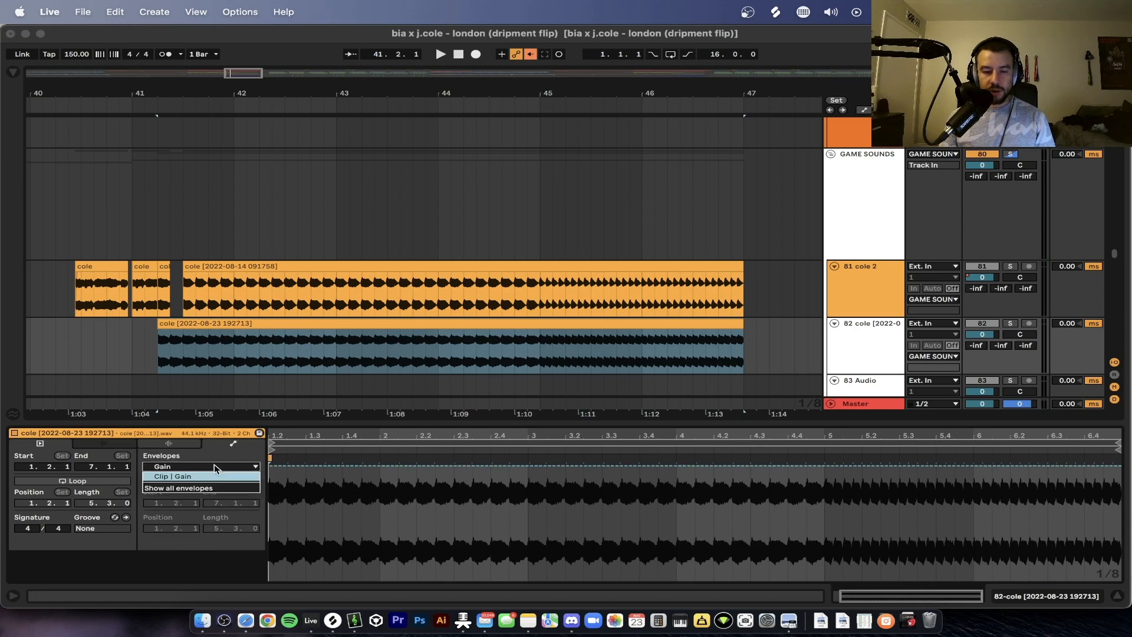
left_click(196, 476)
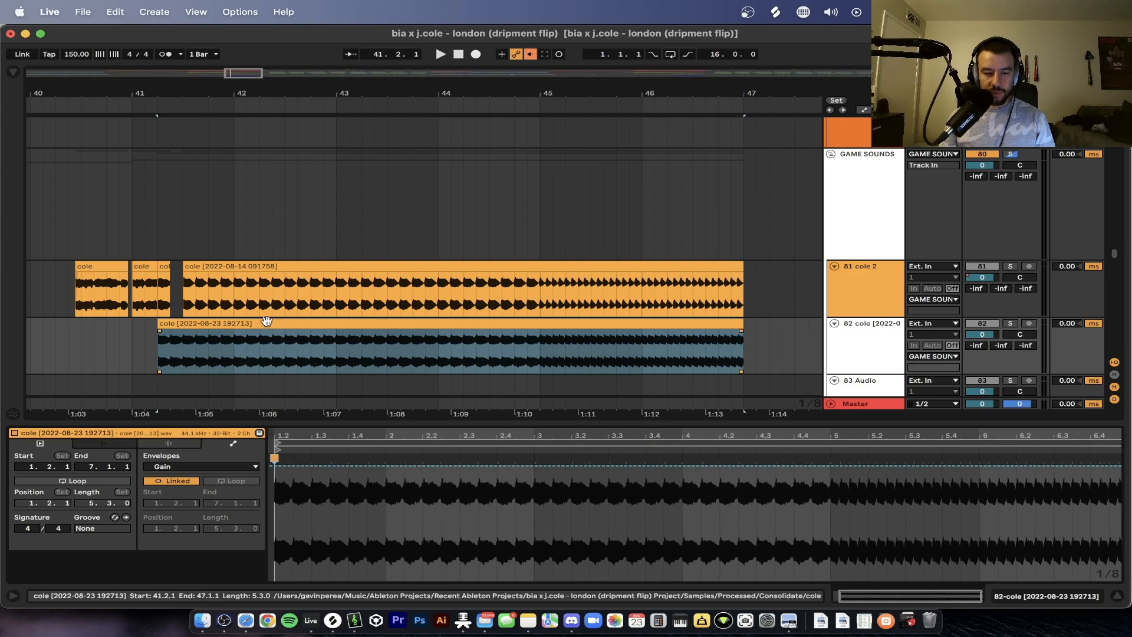
left_click(188, 467)
left_click(171, 476)
left_click(199, 467)
left_click(182, 477)
left_click(165, 466)
left_click(168, 444)
left_click(168, 443)
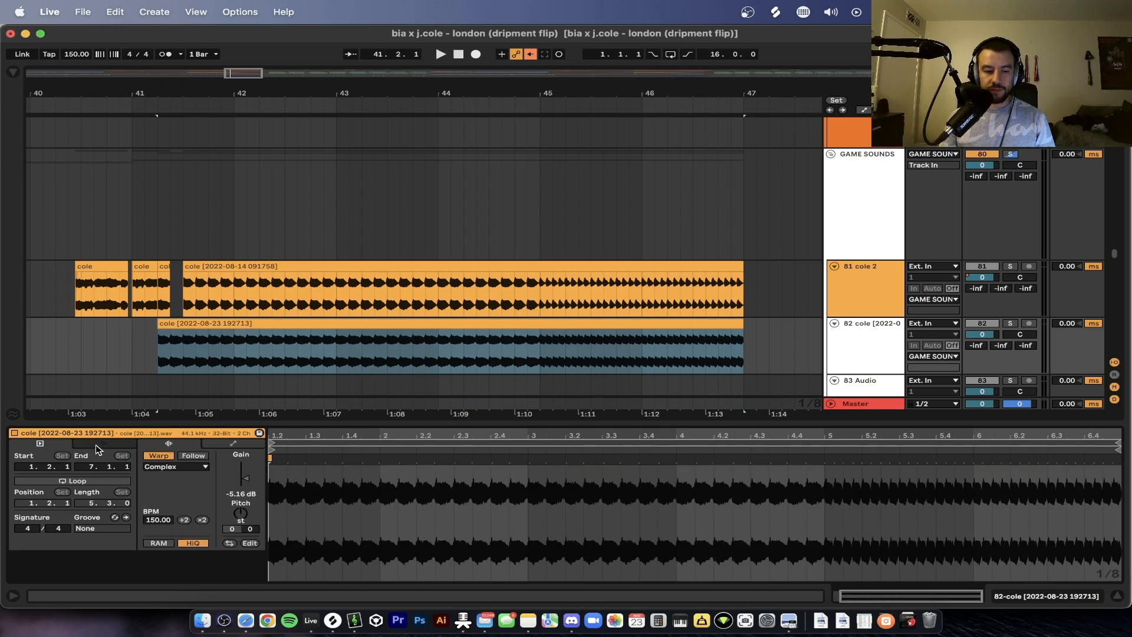
Step: Hide the clip details and delete the consolidated cole clip spanning 41.2 to bar 47 from track 82
key("super+alt+l")
scroll(359, 422, "down", 5)
scroll(297, 357, "down", 2)
scroll(296, 357, "down", 3)
scroll(297, 357, "left", 2)
scroll(297, 362, "down", 2)
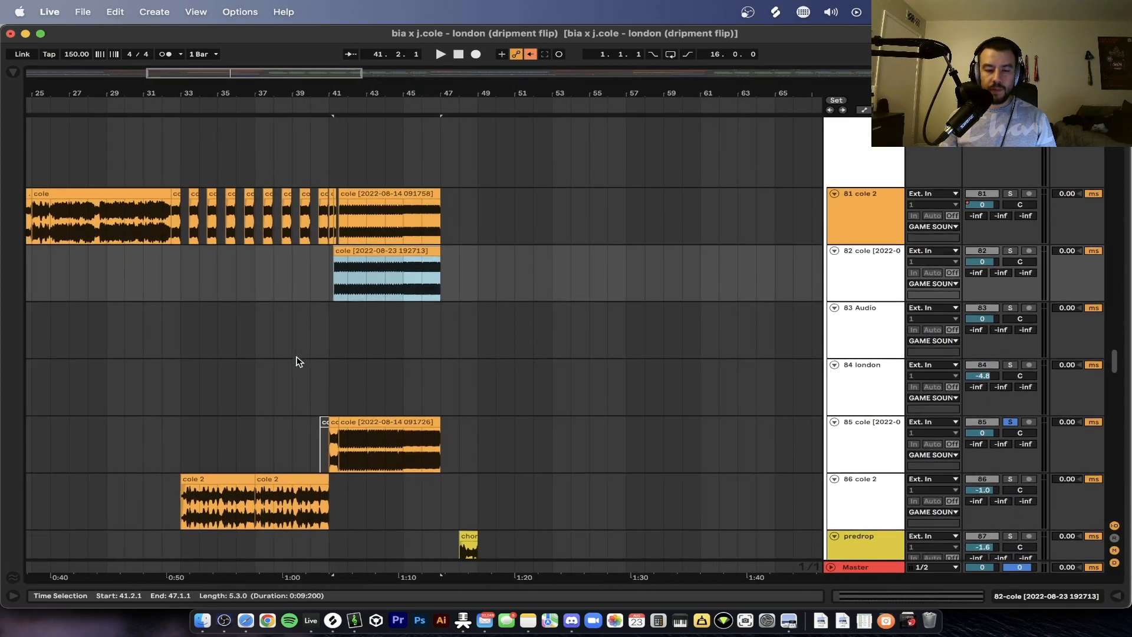
left_click(424, 254)
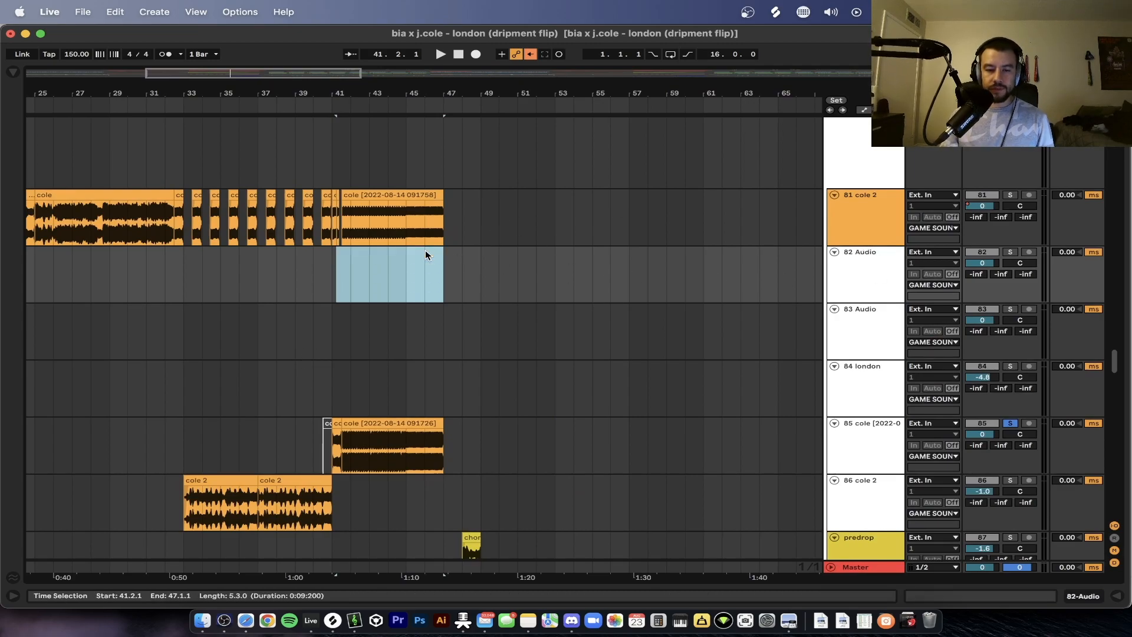
Step: Look through the arrangement's tracks to locate the tease clip at bar 41 in the main bass group
scroll(488, 379, "down", 15)
scroll(487, 379, "left", 2)
scroll(488, 382, "up", 20)
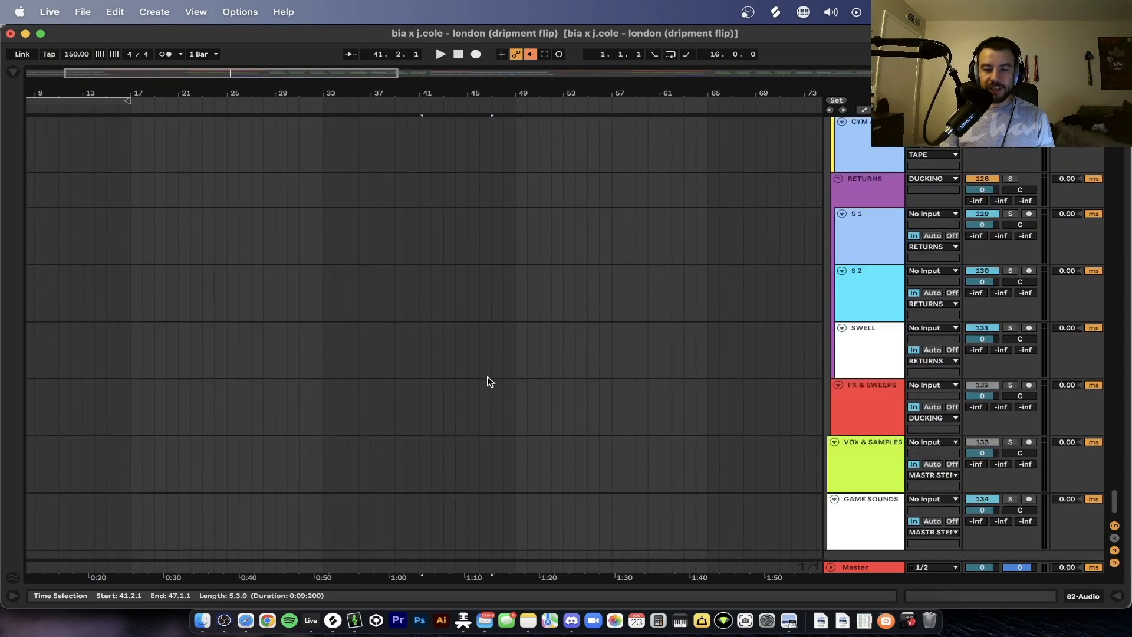
scroll(487, 382, "down", 2)
scroll(487, 381, "up", 16)
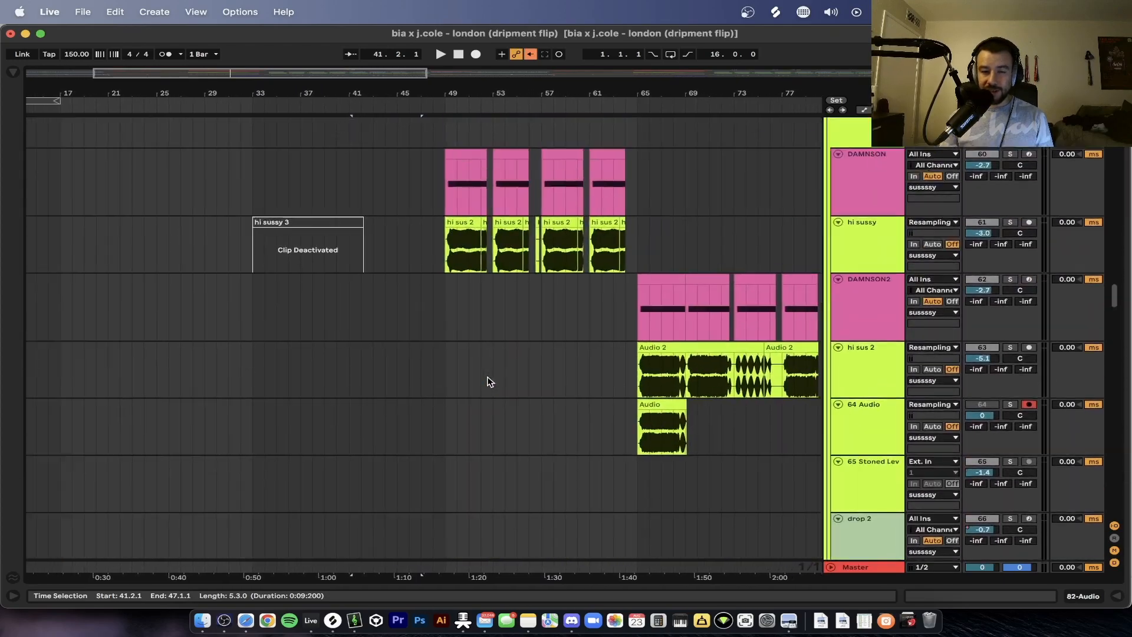
scroll(487, 377, "right", 2)
scroll(418, 372, "up", 20)
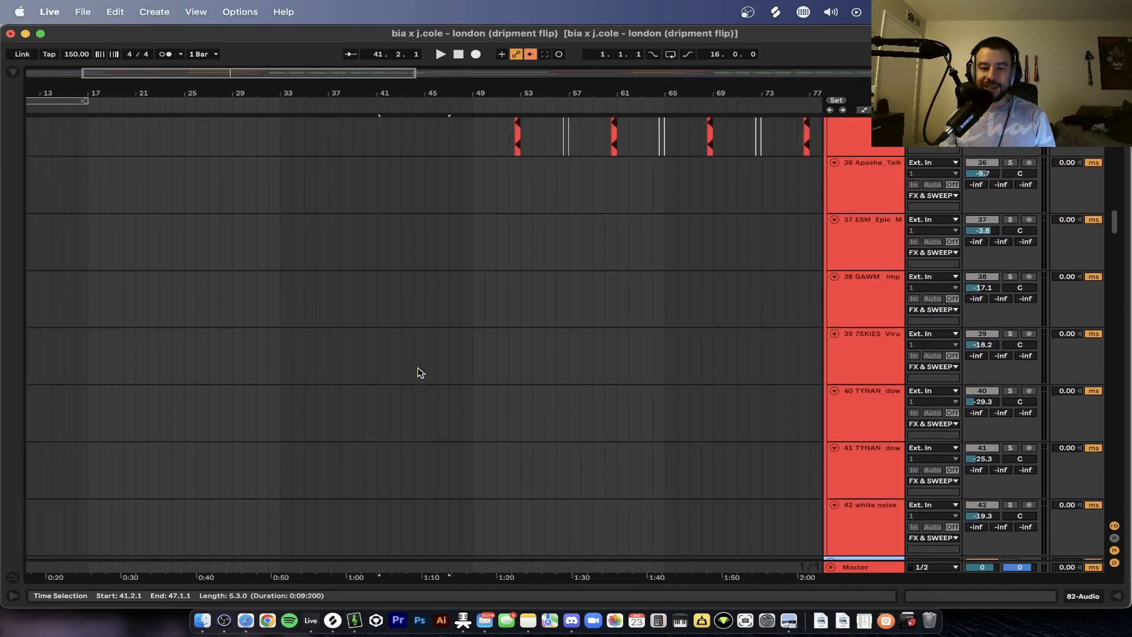
scroll(418, 372, "left", 1)
scroll(420, 371, "up", 20)
scroll(420, 371, "left", 1)
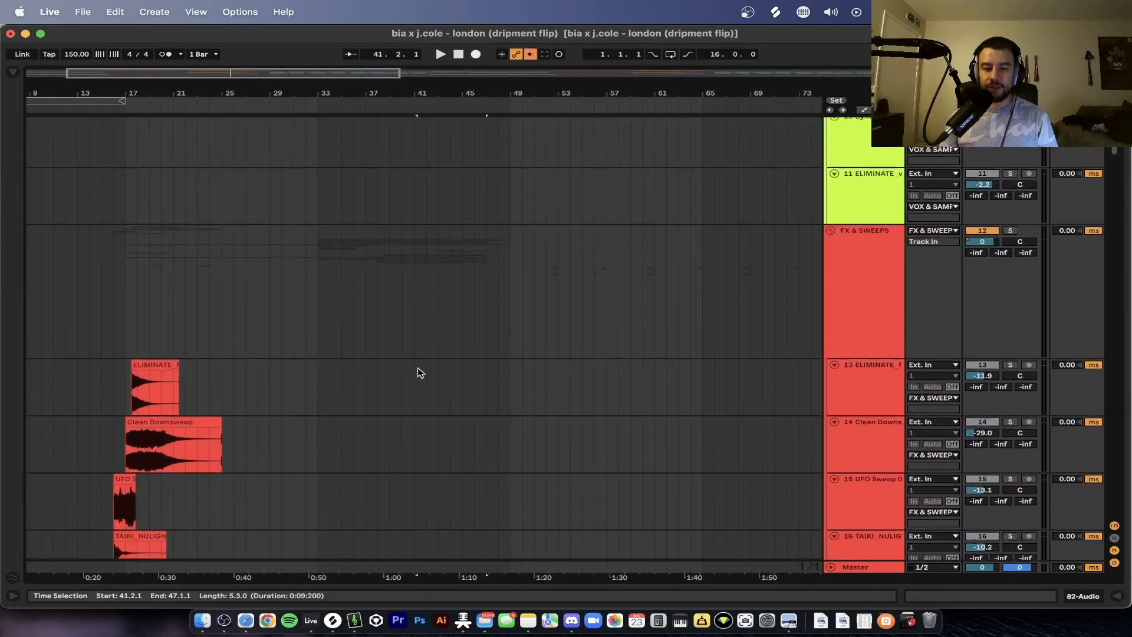
scroll(420, 372, "down", 20)
scroll(420, 373, "left", 1)
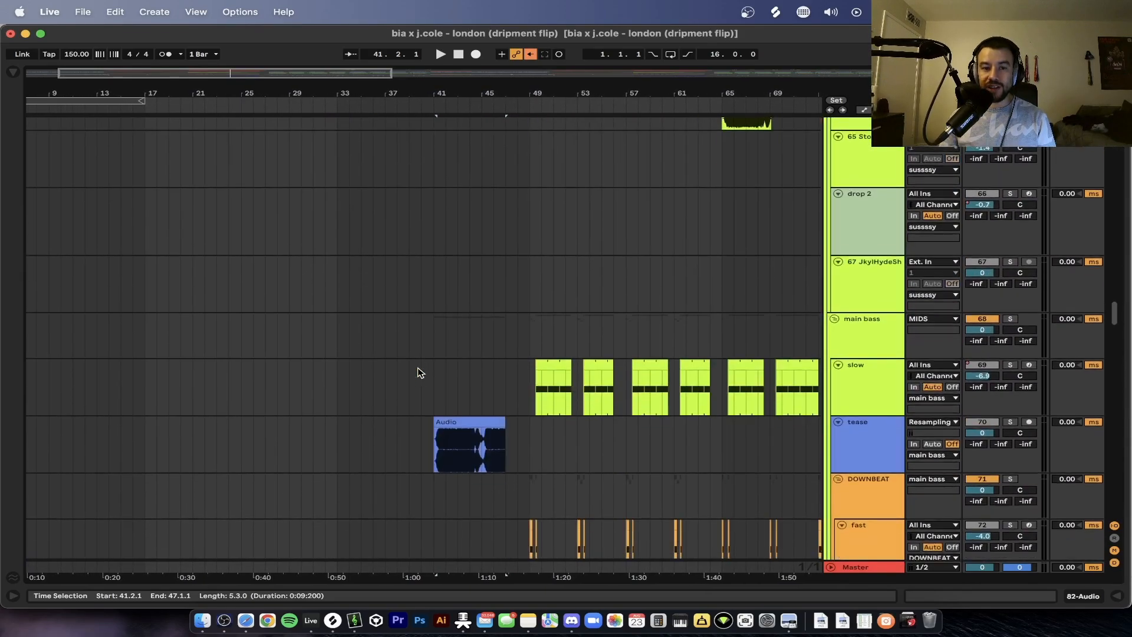
scroll(420, 372, "down", 2)
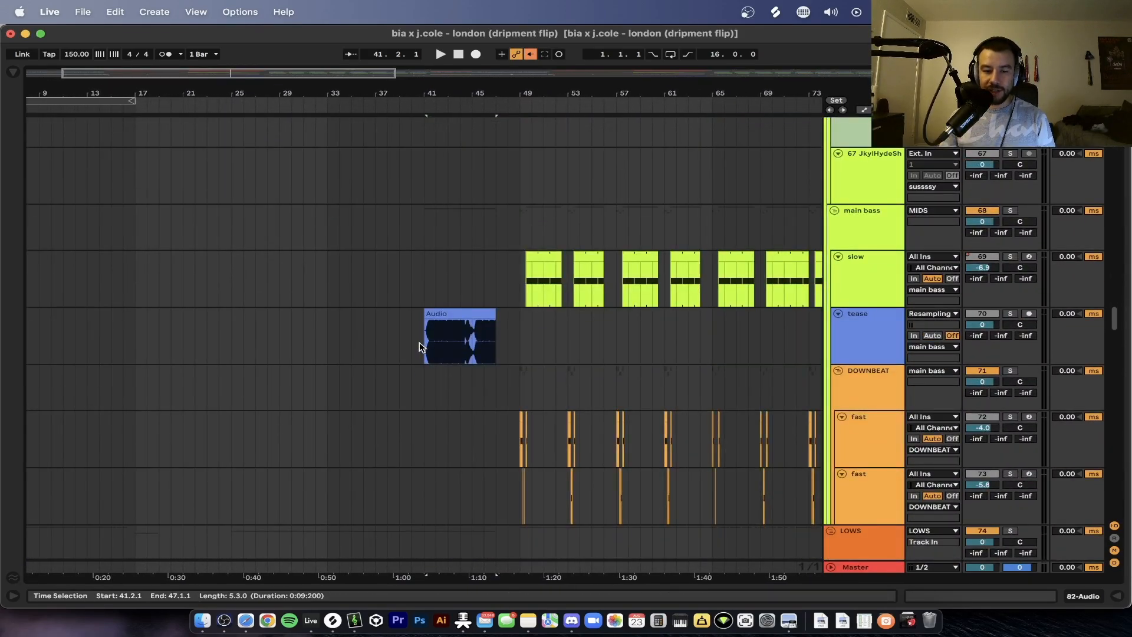
Step: Solo the tease track, play its clip from bar 41 and show the Auto Filter's frequency automation
left_click(464, 314)
left_click(1010, 315)
key("space")
double_click(862, 332)
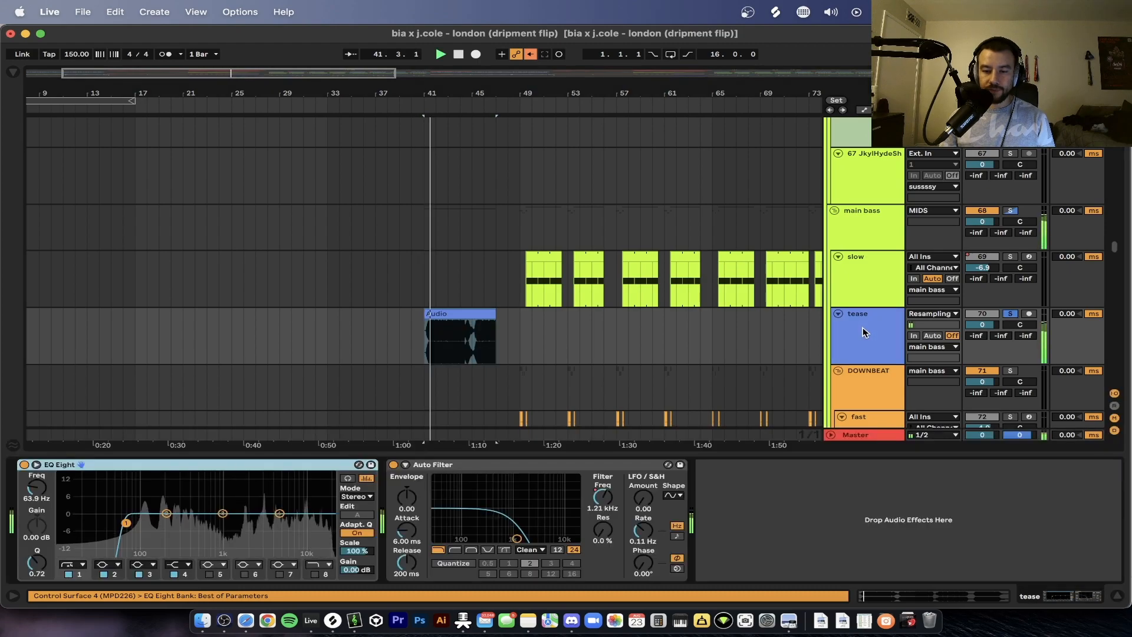
scroll(514, 390, "down", 2)
scroll(514, 390, "left", 1)
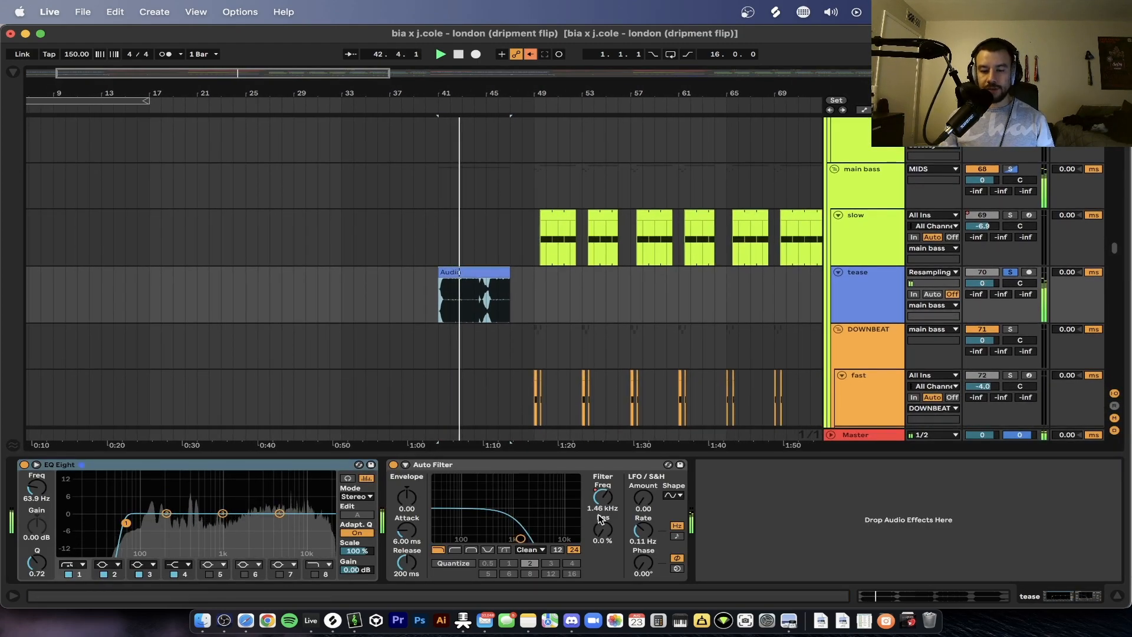
scroll(463, 364, "up", 3)
scroll(458, 364, "right", 3)
scroll(458, 363, "down", 2)
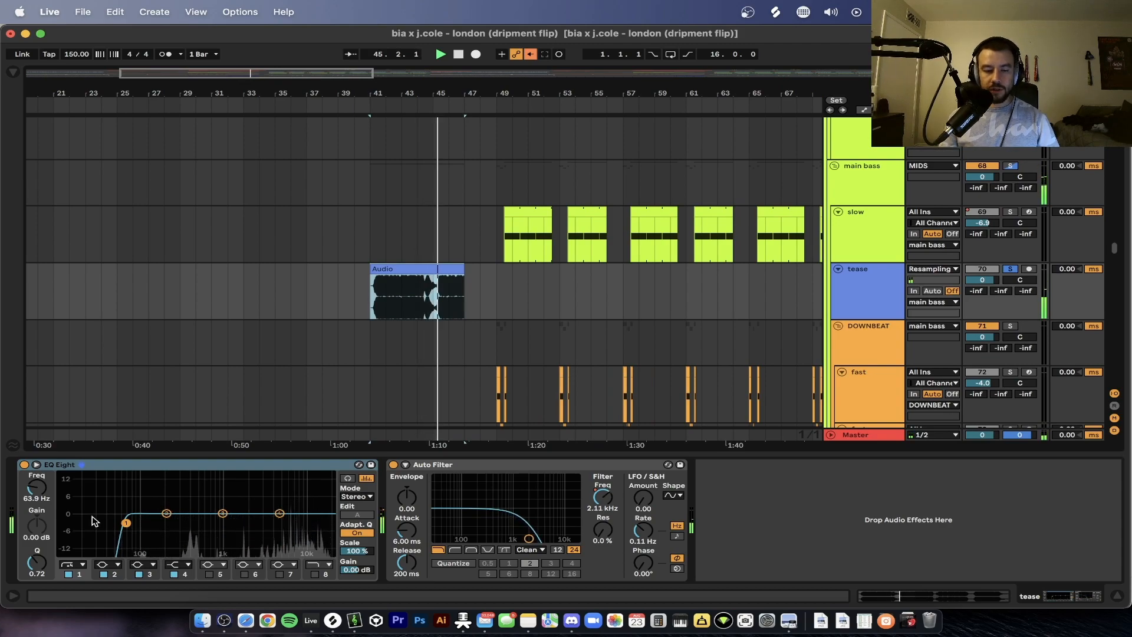
right_click(653, 501)
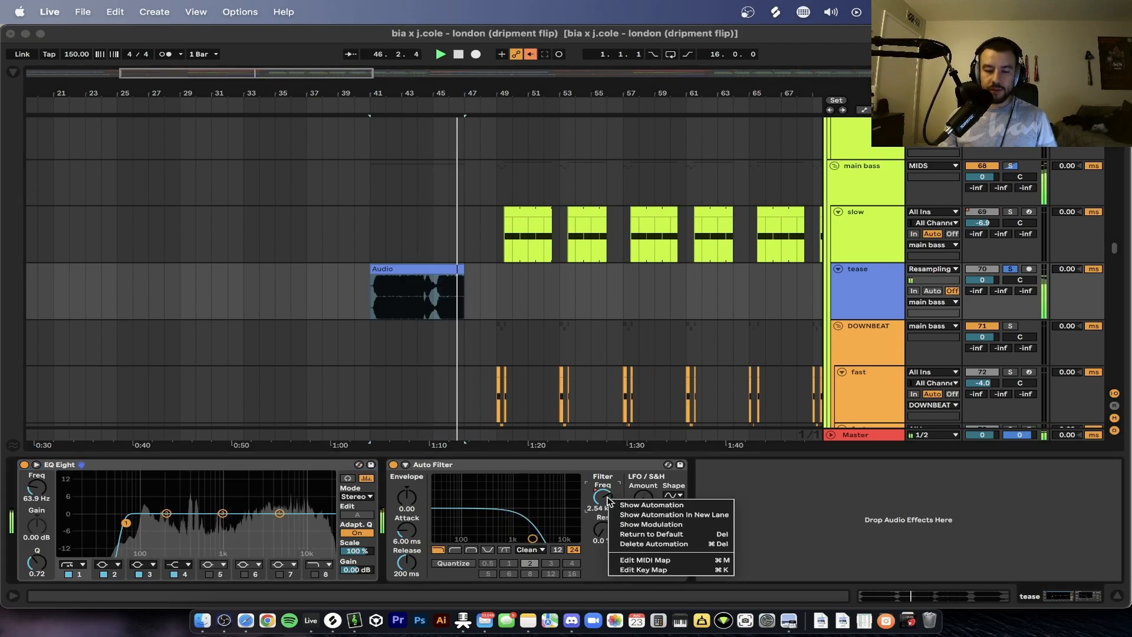
left_click(707, 503)
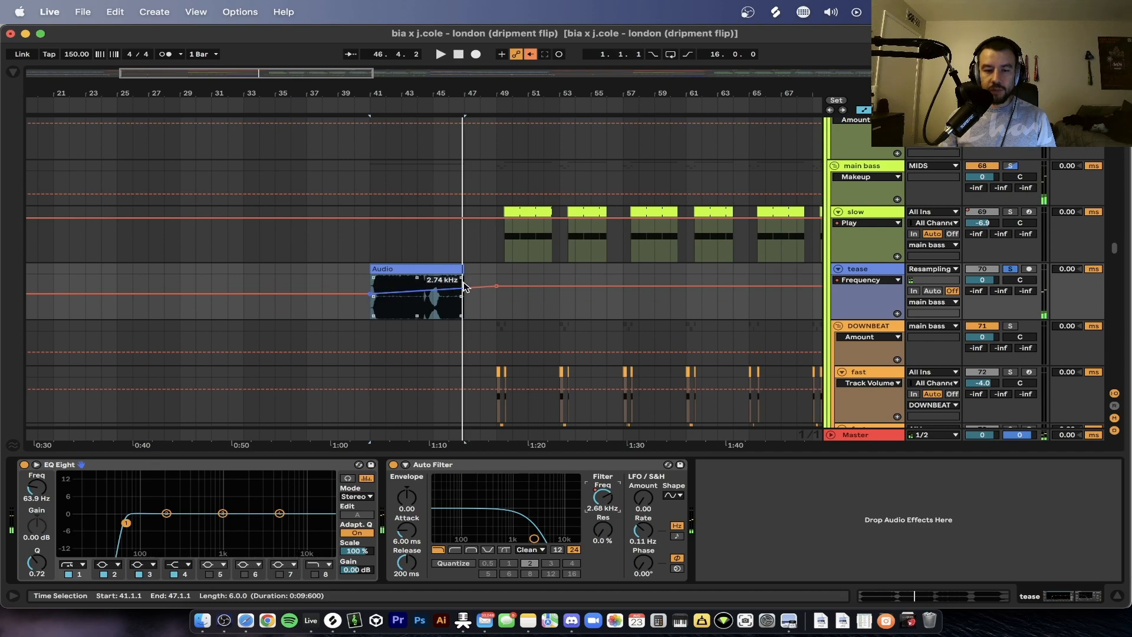
Step: Unsolo the tease track and play from bar 41 through the start of the drop at bar 49
left_click(1010, 270)
key("space")
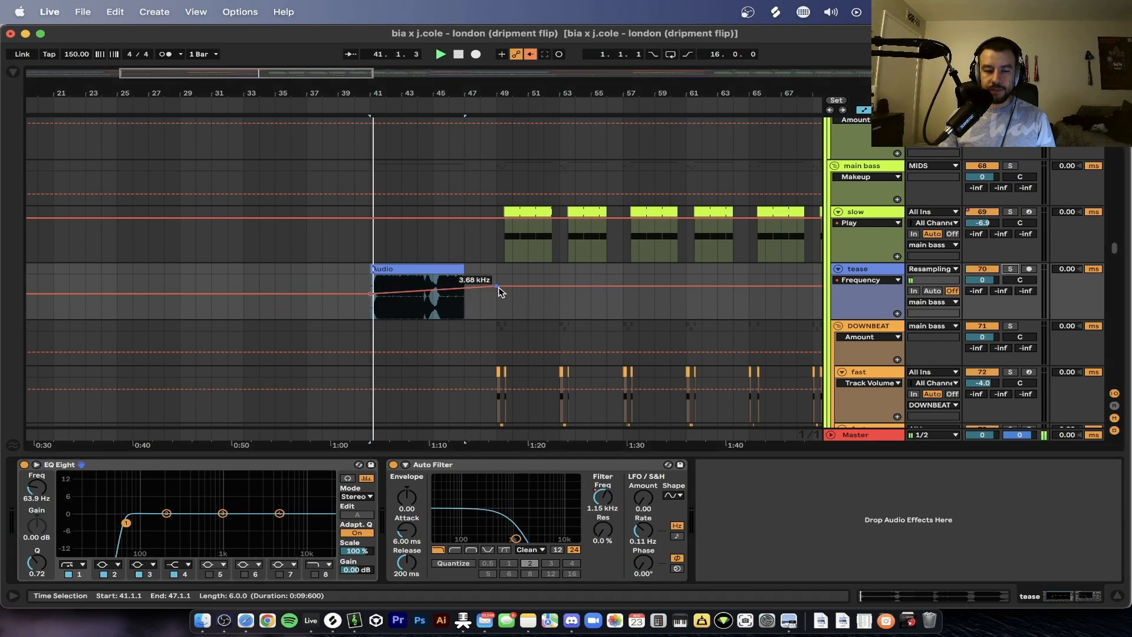
scroll(430, 328, "up", 5)
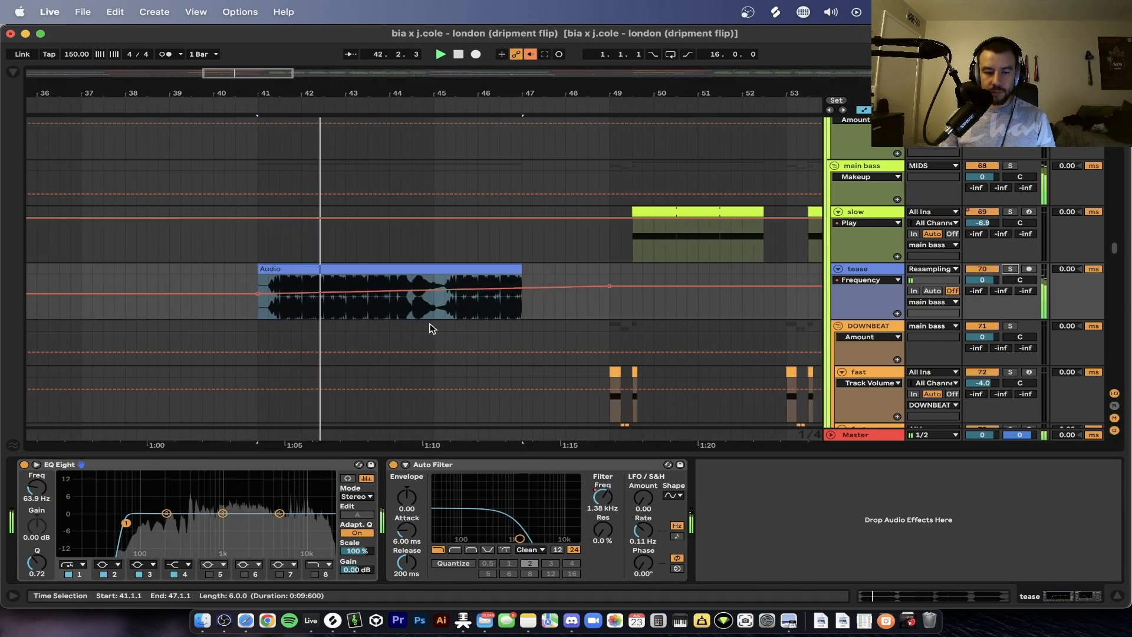
scroll(482, 334, "down", 2)
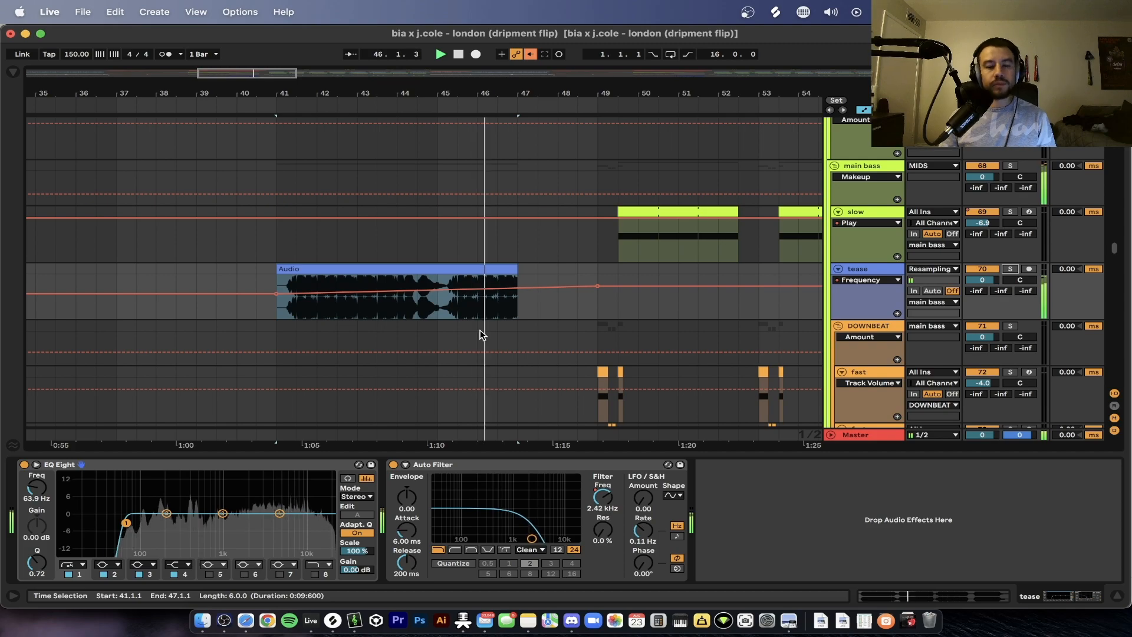
scroll(512, 330, "down", 2)
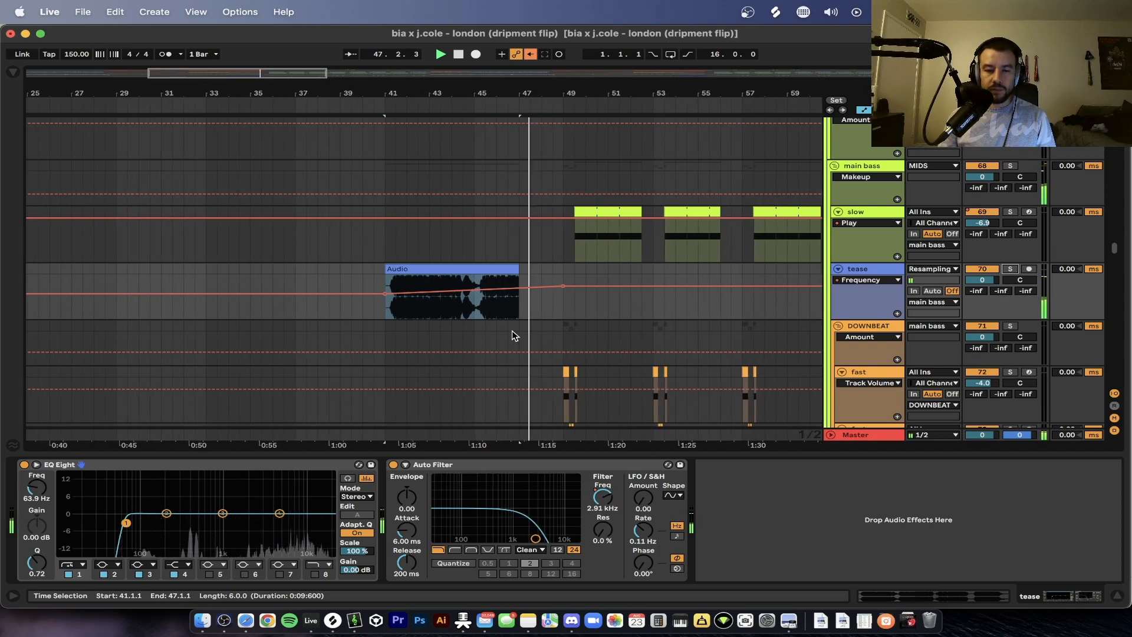
scroll(538, 328, "down", 1)
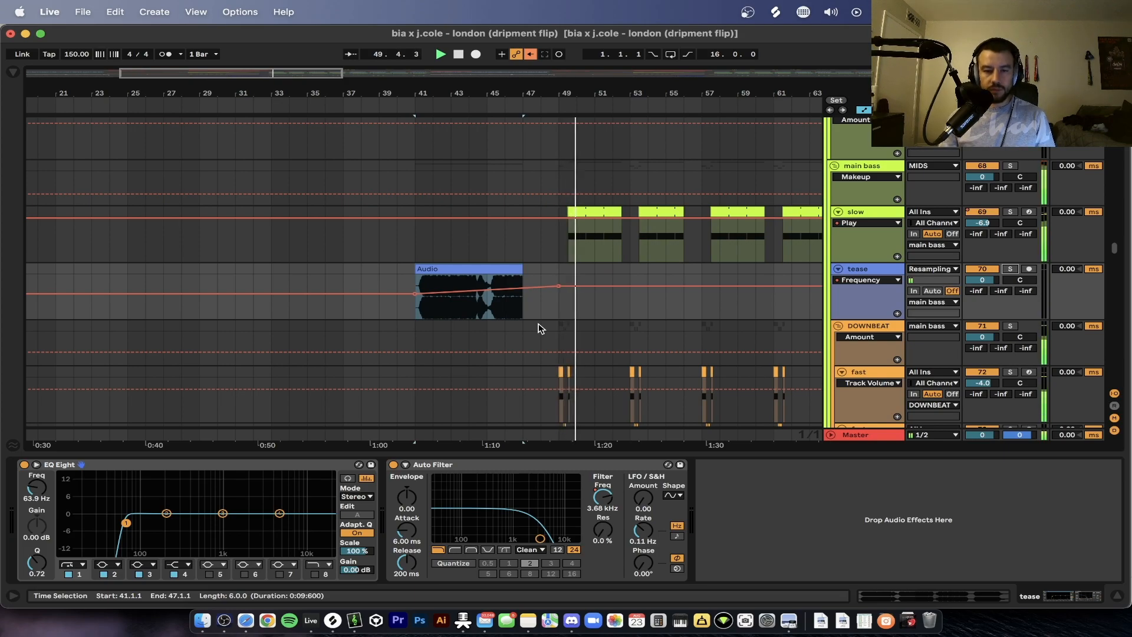
key("space")
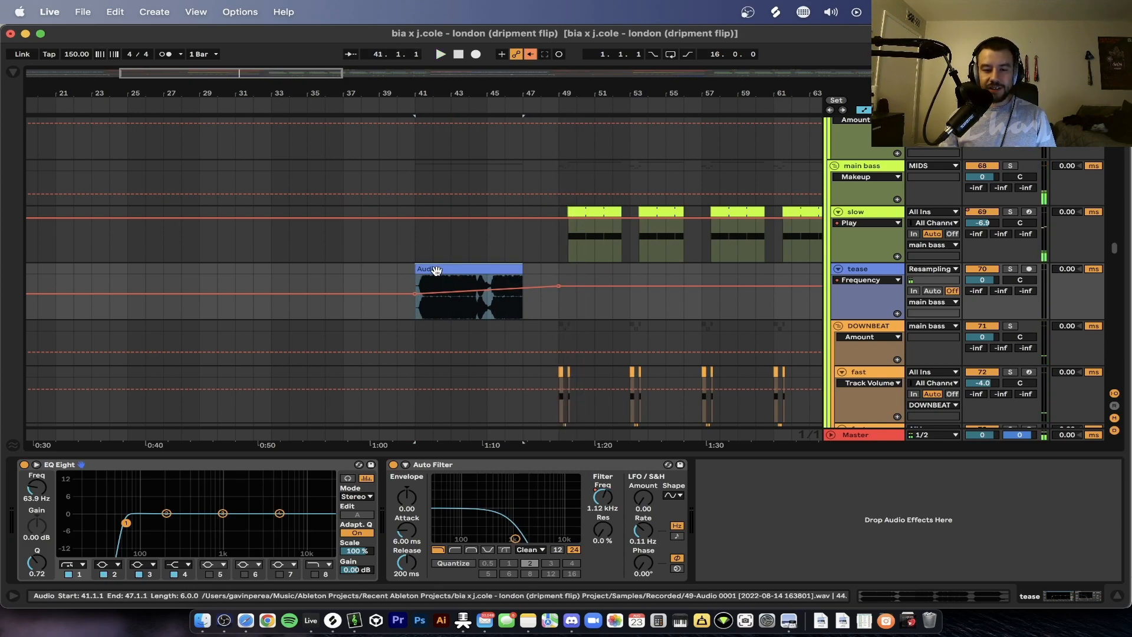
Step: Insert a new audio track directly below the tease track, with bars 49 to 55 selected
left_click_drag(563, 275, 643, 274)
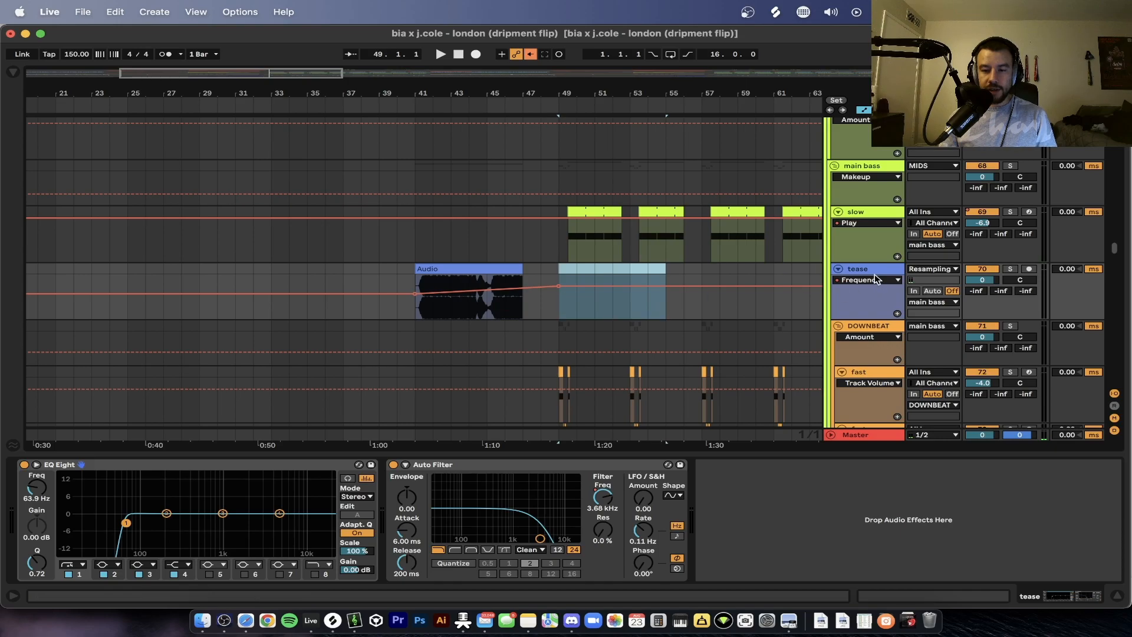
key("super+t")
scroll(633, 293, "right", 1)
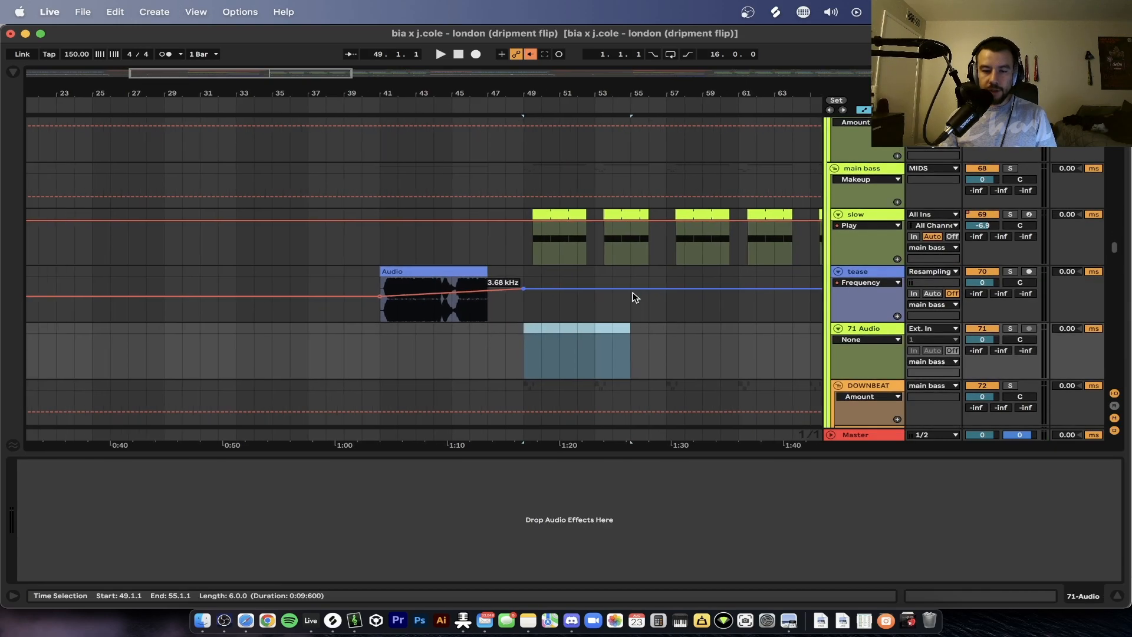
Step: Look through the tracks from the MIDS group down to the new audio track below tease
scroll(632, 292, "down", 2)
scroll(632, 292, "up", 12)
scroll(632, 295, "up", 8)
scroll(632, 295, "right", 1)
scroll(632, 295, "down", 3)
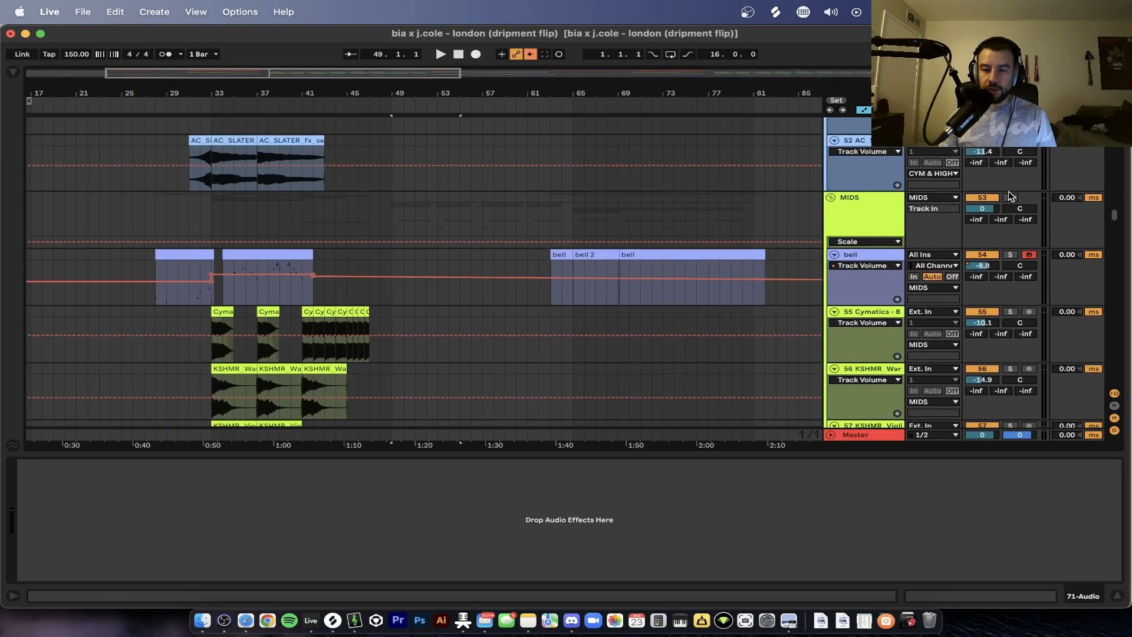
scroll(682, 255, "down", 15)
scroll(683, 255, "left", 1)
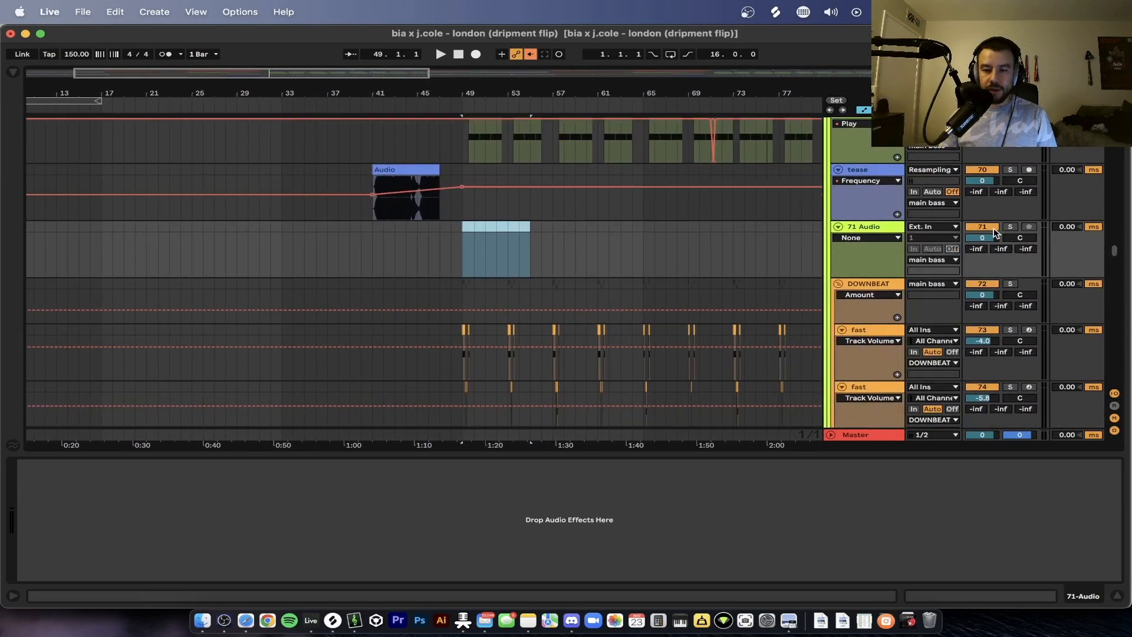
scroll(1023, 224, "up", 5)
scroll(1022, 253, "down", 4)
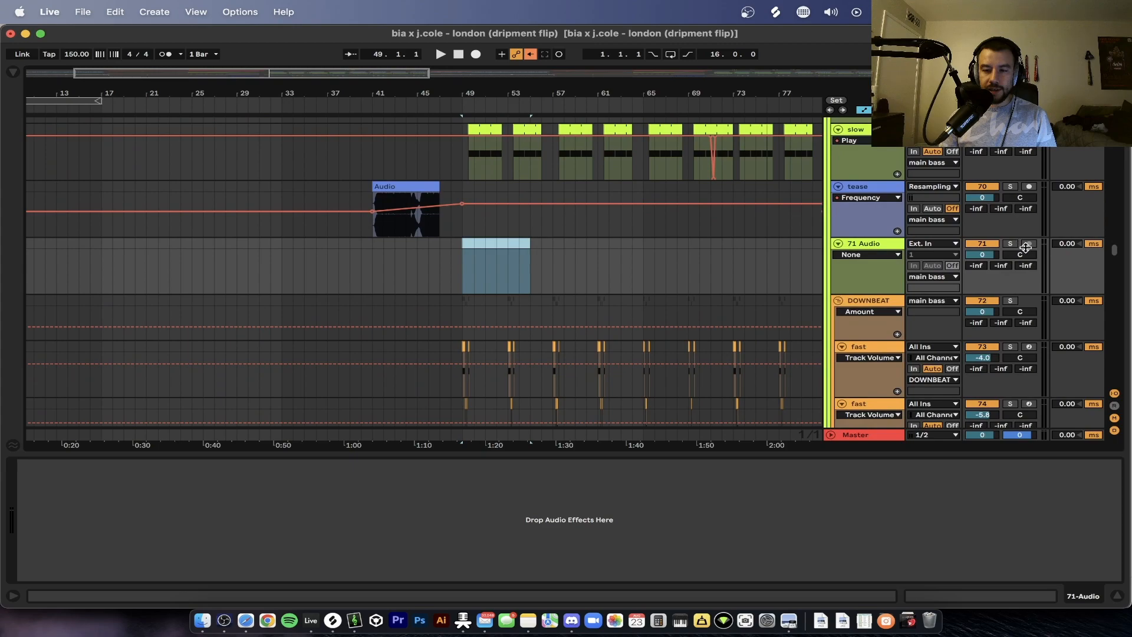
Step: Set the new audio track's input to Resampling and record the drop onto it from bar 49 to about 55.3
left_click(465, 264)
key("plus")
left_click(933, 244)
left_click(880, 245)
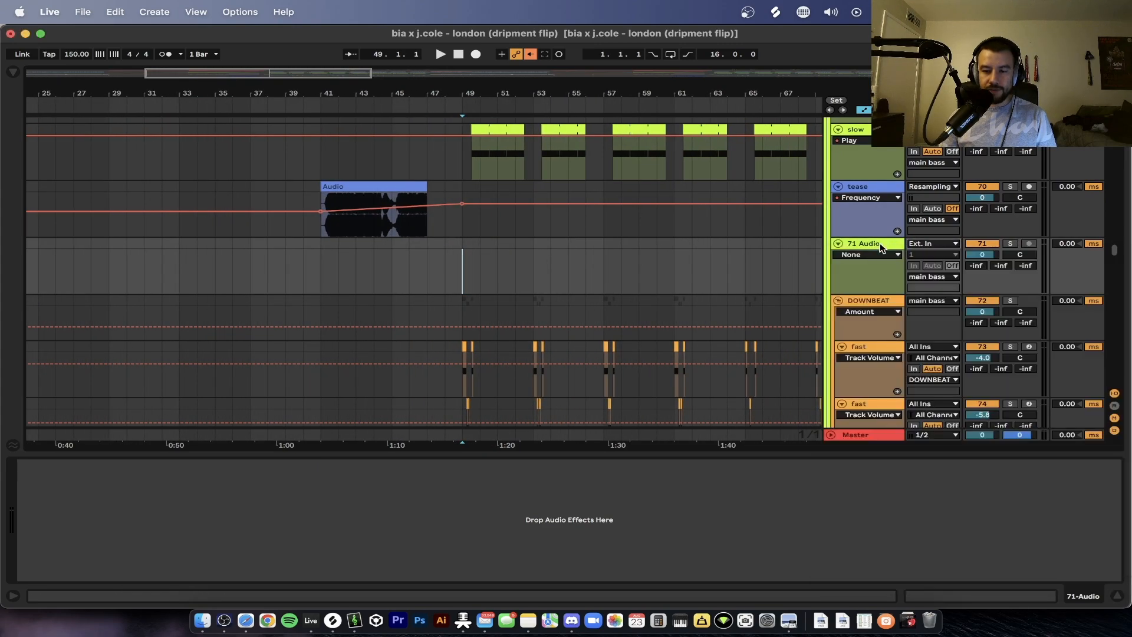
left_click(923, 244)
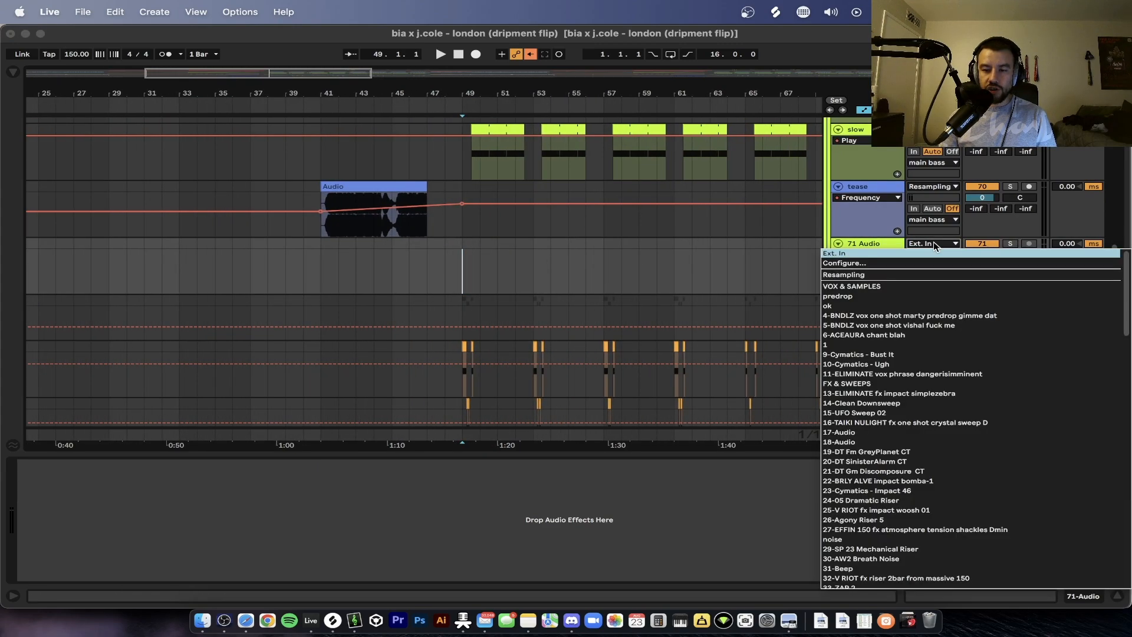
left_click(911, 275)
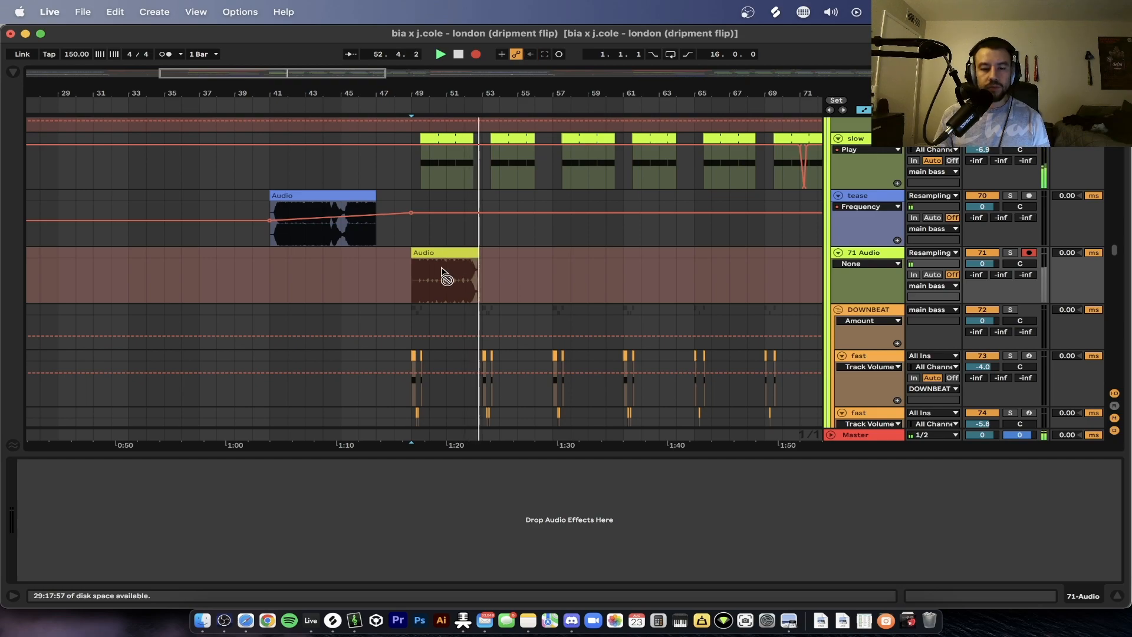
scroll(463, 289, "up", 3)
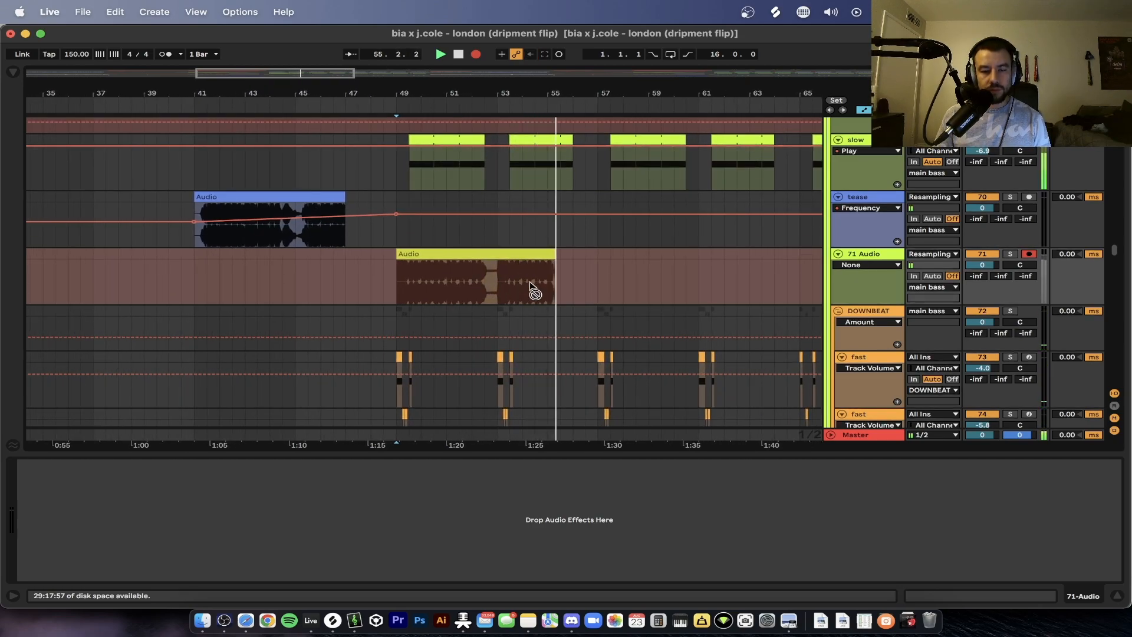
key("space")
Step: Move the resampled clip to bar 41 under the tease clip, trim its end to bar 47 and fold its track
left_click_drag(504, 252, 302, 256)
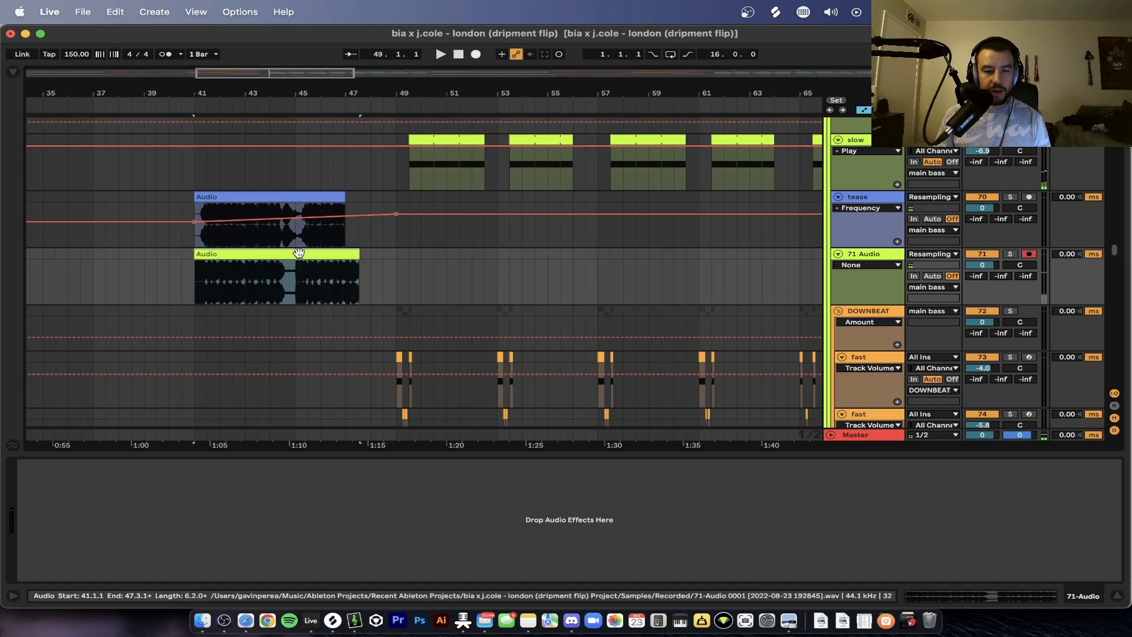
scroll(223, 279, "up", 4)
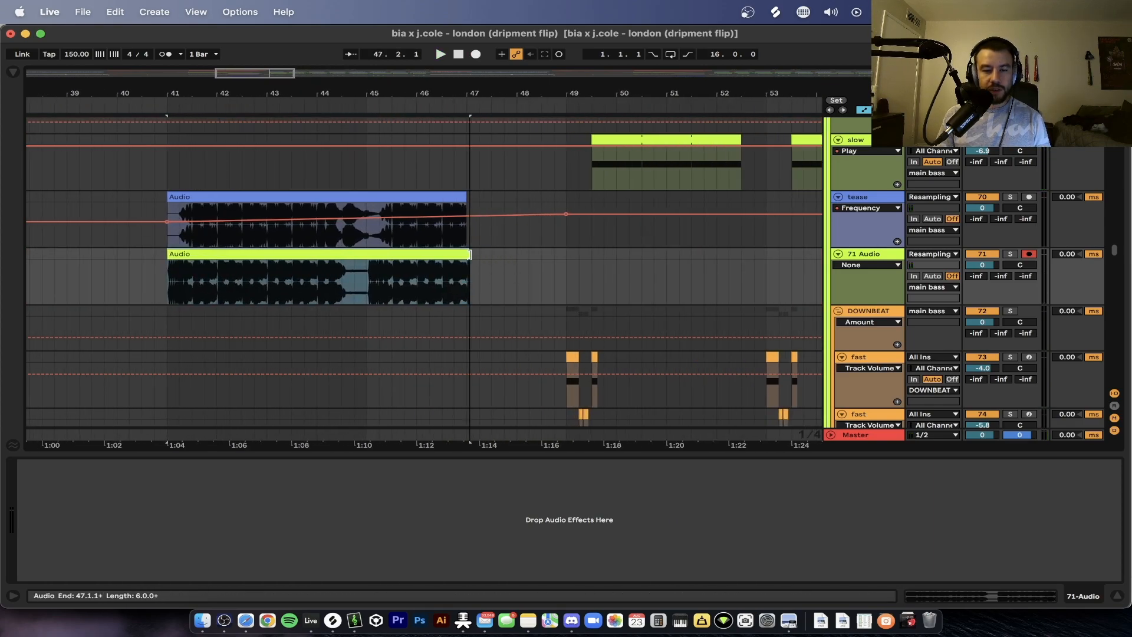
left_click(838, 254)
left_click(851, 199)
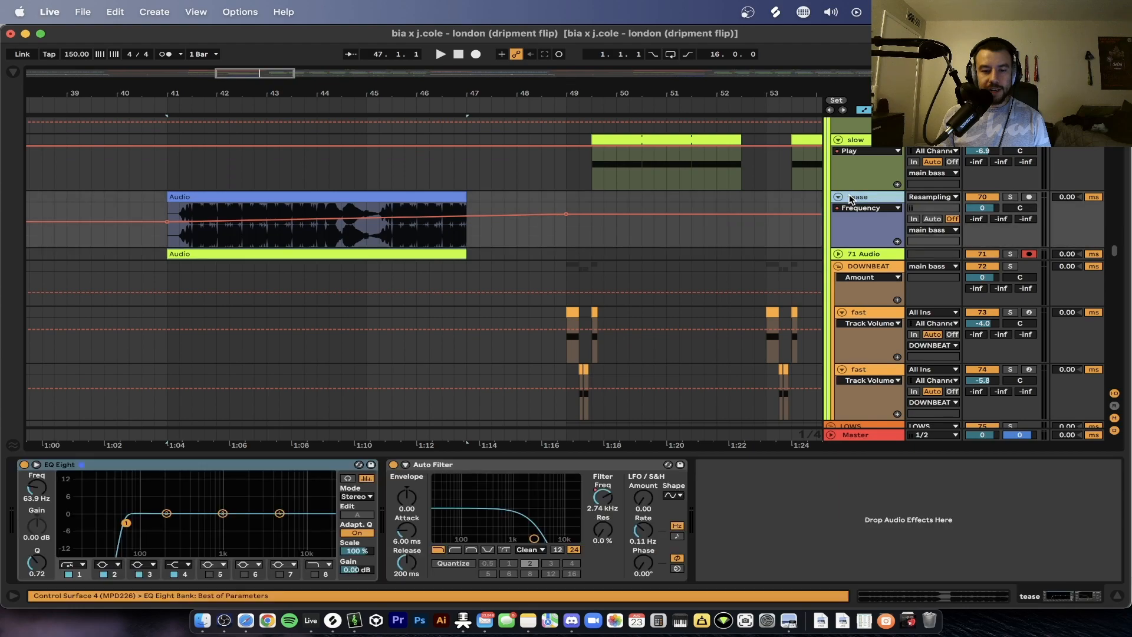
Step: Copy the EQ Eight and Auto Filter from the tease track onto 71 Audio and show the filter frequency automation there
left_click(323, 471)
left_click(838, 254)
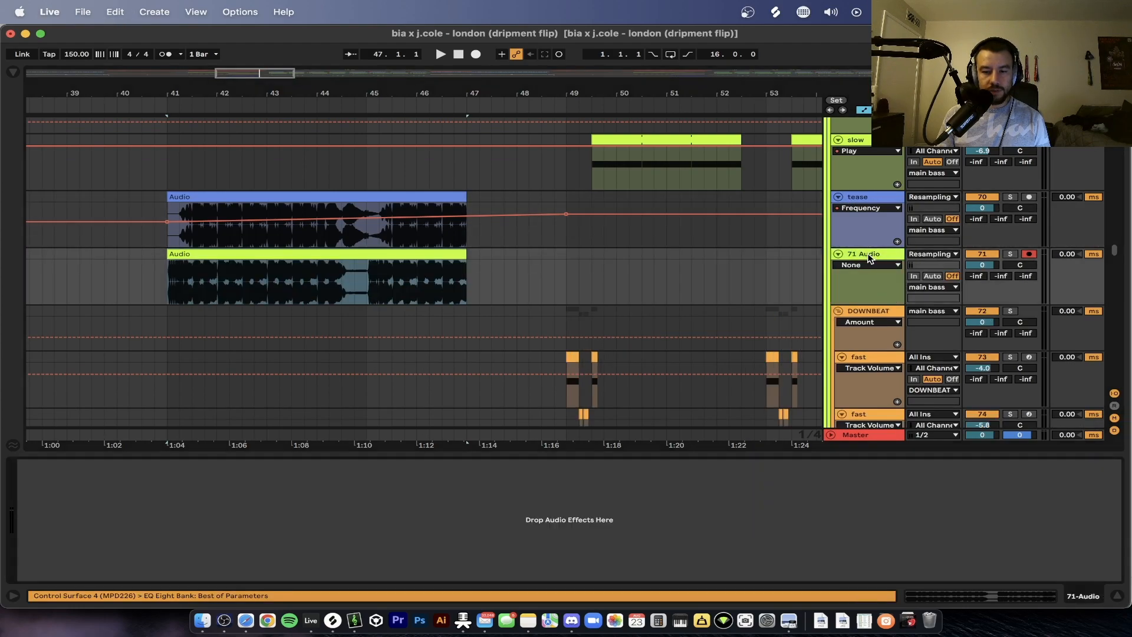
key("super+v")
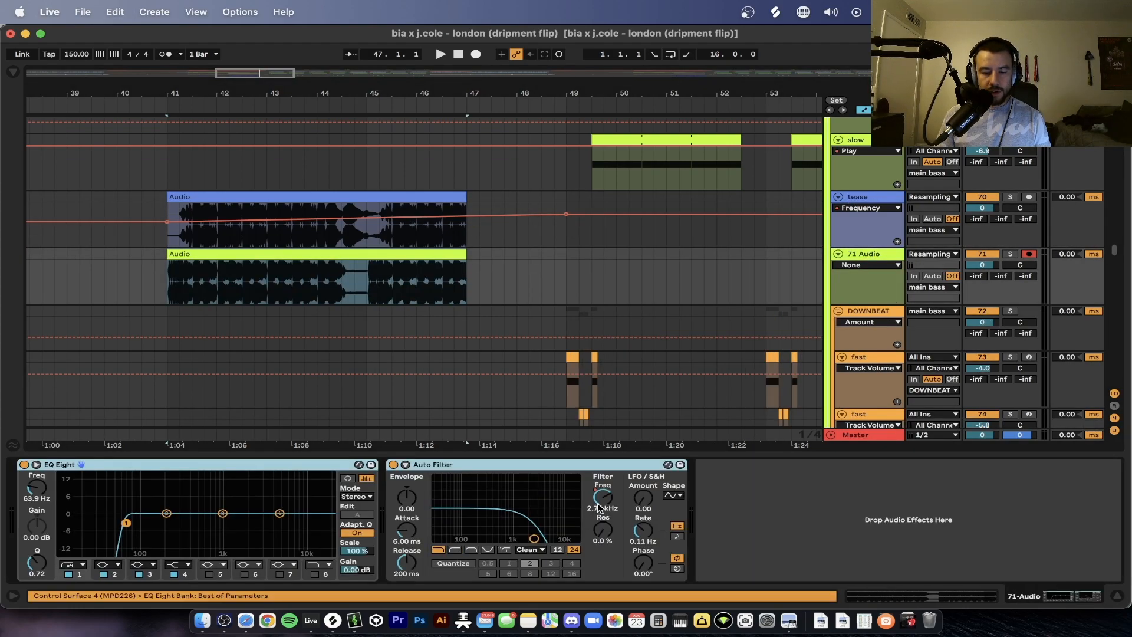
right_click(604, 495)
left_click(609, 498)
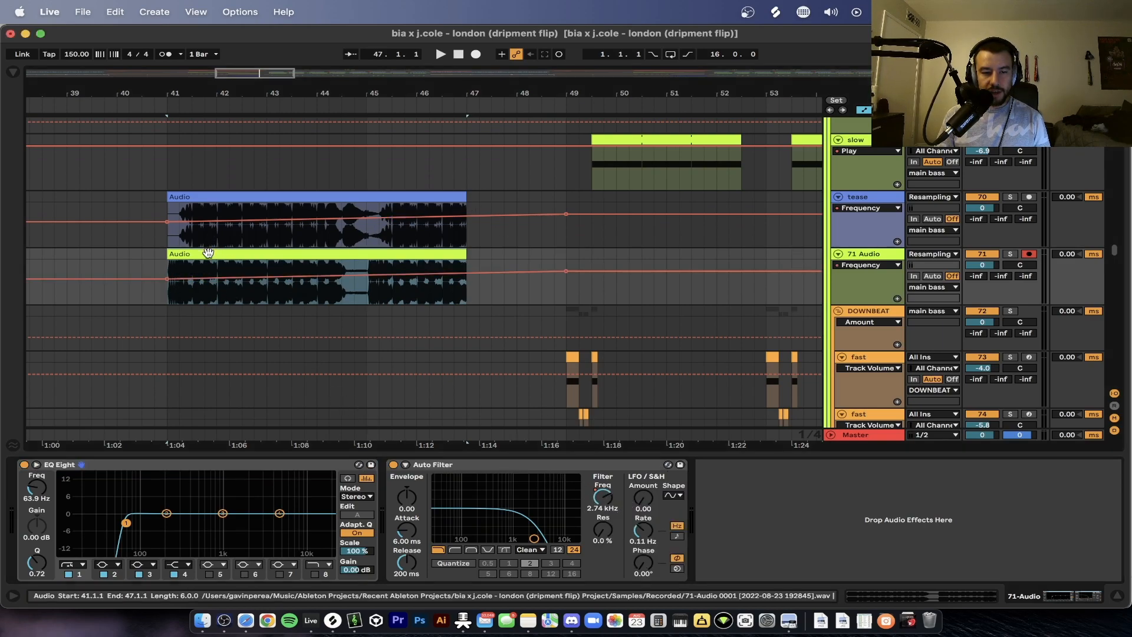
Step: Play 71 Audio in solo, deleting its filter frequency automation to sweep the Auto Filter cutoff by hand
left_click(1008, 258)
key("space")
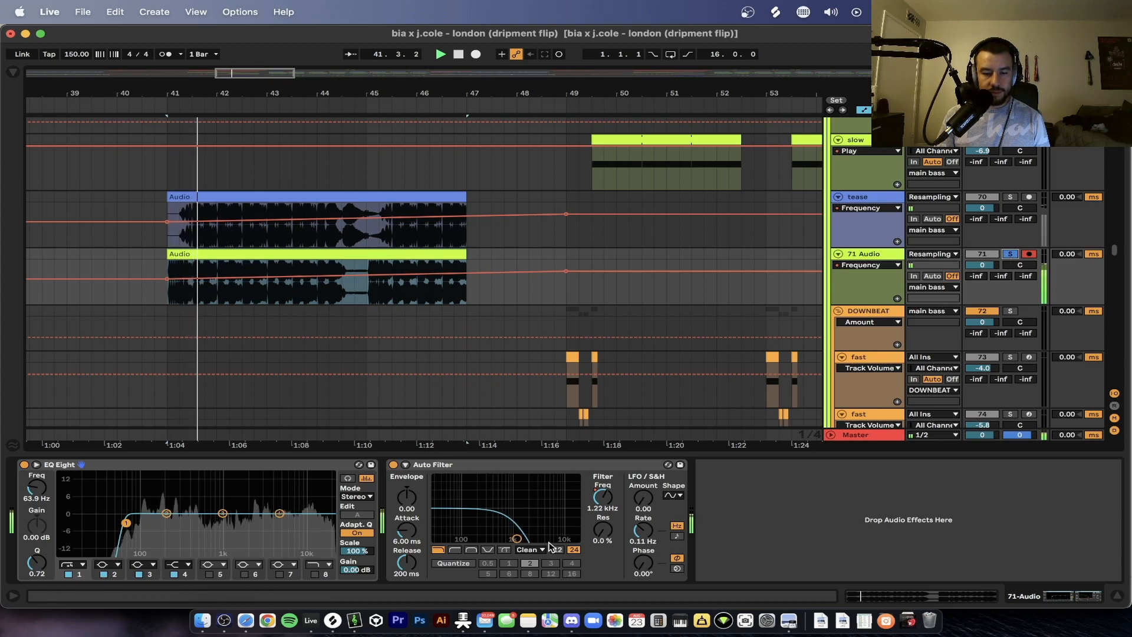
right_click(598, 501)
left_click(648, 543)
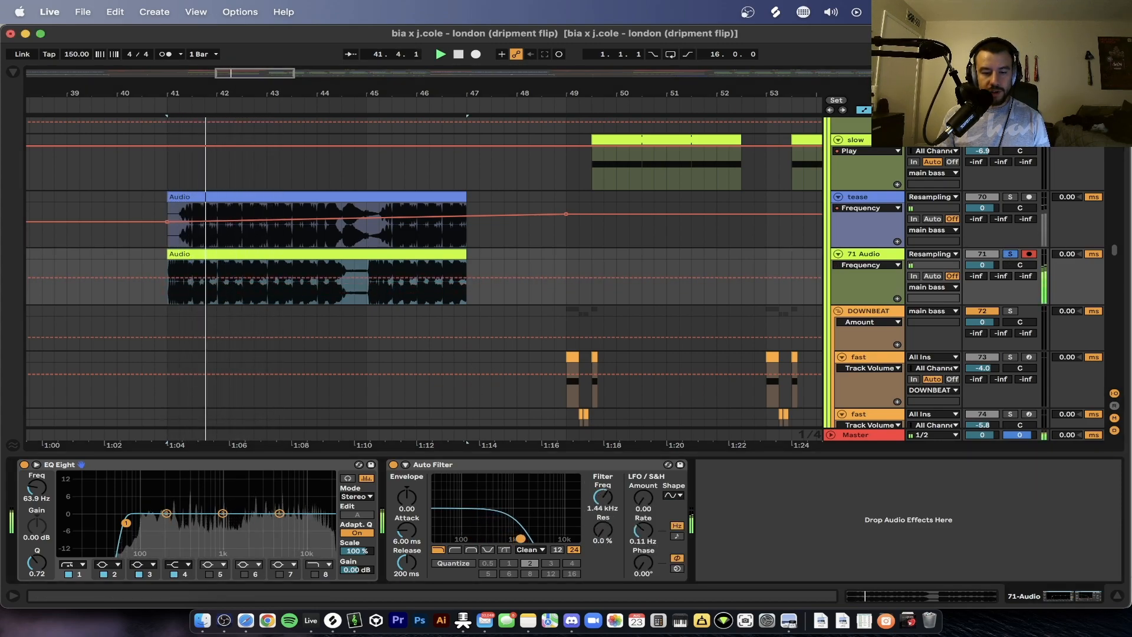
left_click_drag(482, 539, 534, 539)
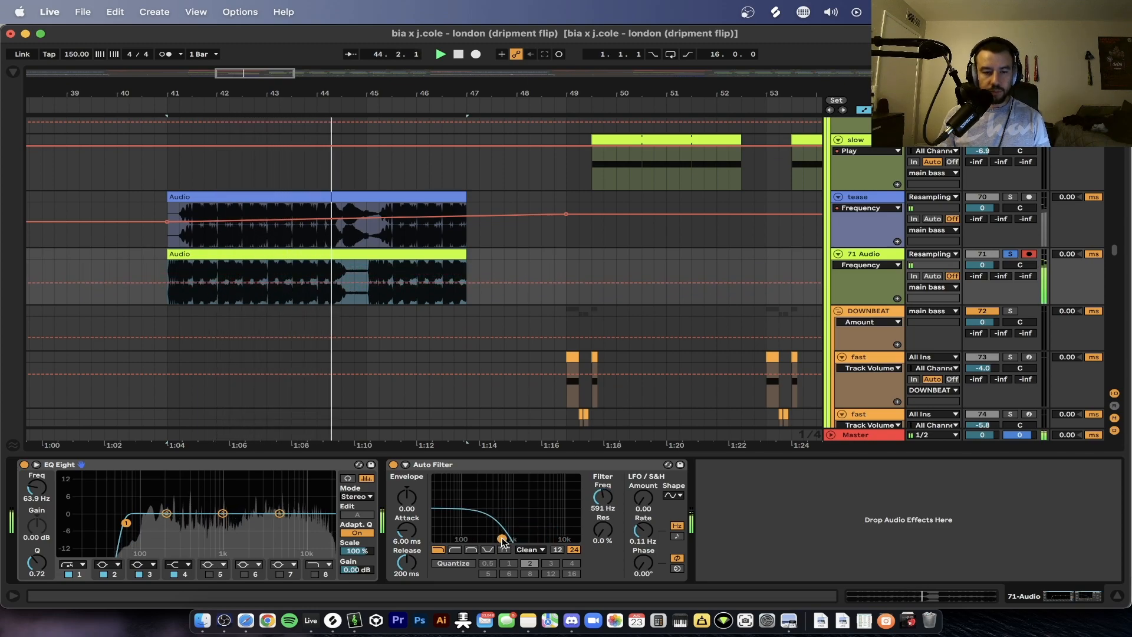
Step: Hide the device view, delete the 71 Audio track and select the tease clip from bar 41 to 47
left_click(470, 454)
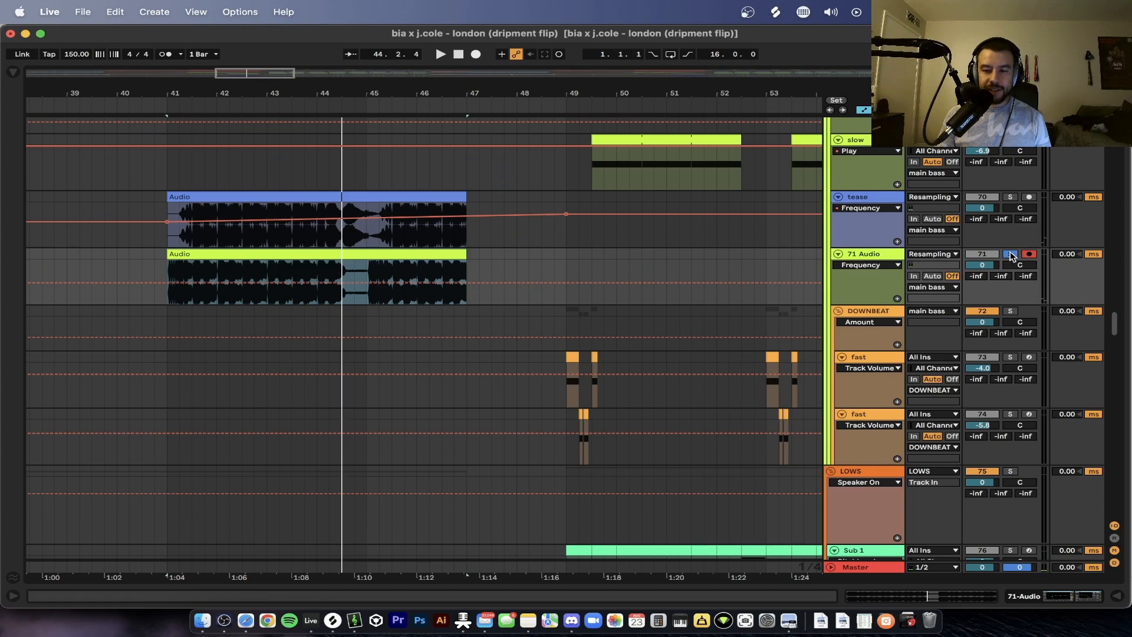
key("Delete")
left_click(294, 188)
Step: Look through the build-up's tracks in the FX & SWEEPS, CYM & HIGHS and MIDS groups to find the risers
scroll(294, 189, "down", 5)
scroll(295, 189, "up", 5)
scroll(295, 188, "up", 1)
scroll(295, 189, "down", 5)
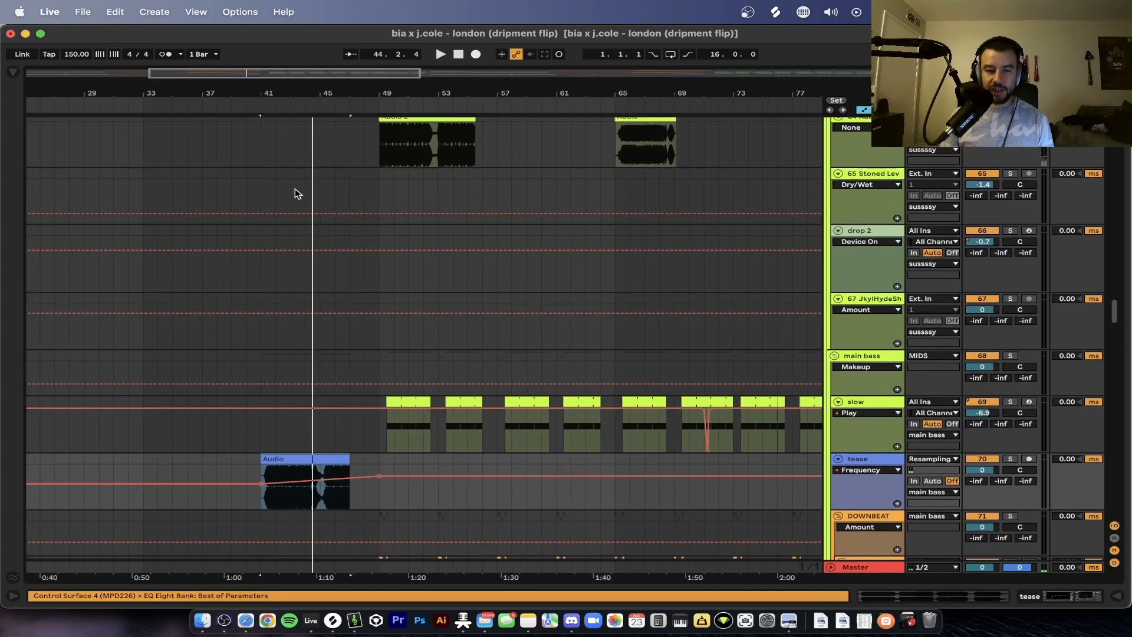
scroll(294, 189, "up", 10)
scroll(294, 190, "up", 15)
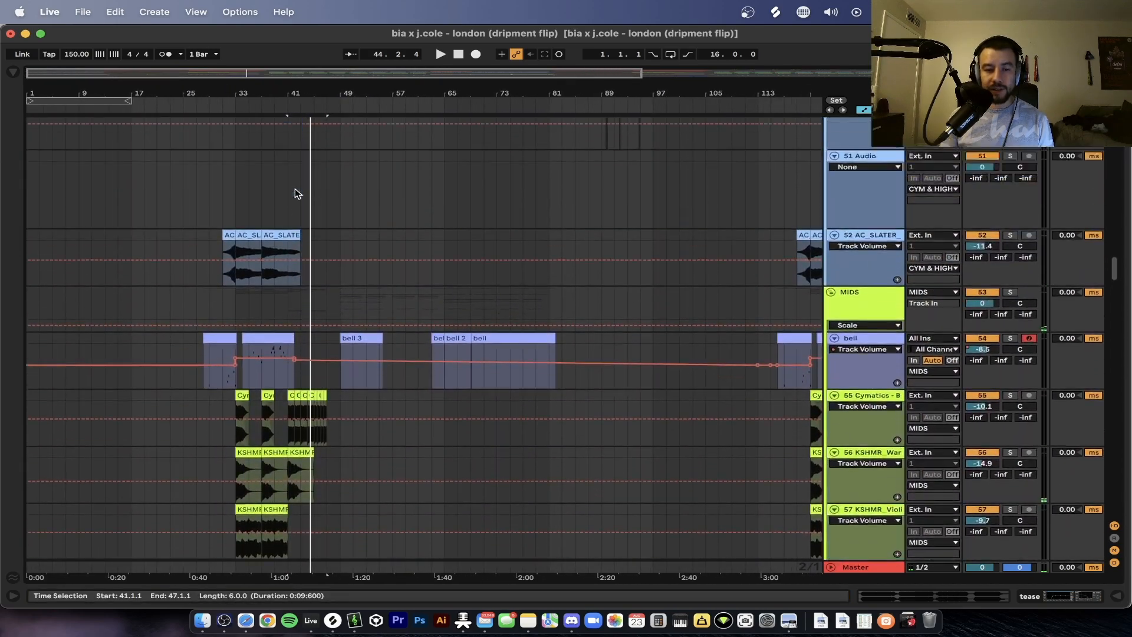
scroll(256, 244, "up", 8)
scroll(256, 244, "up", 12)
scroll(256, 244, "down", 14)
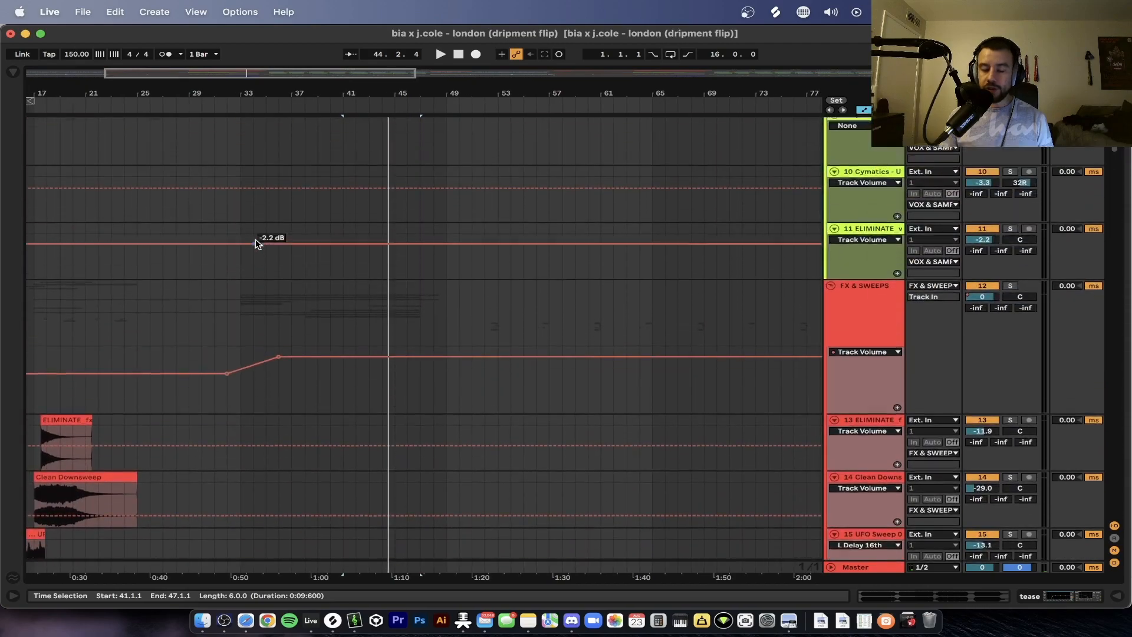
scroll(256, 244, "down", 20)
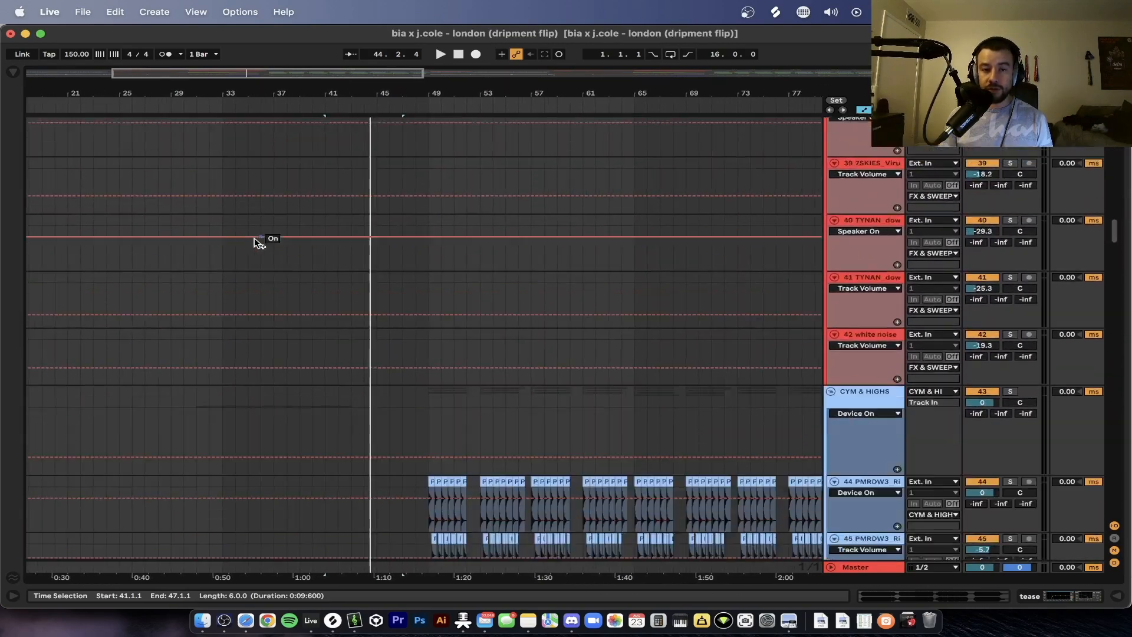
scroll(256, 244, "down", 15)
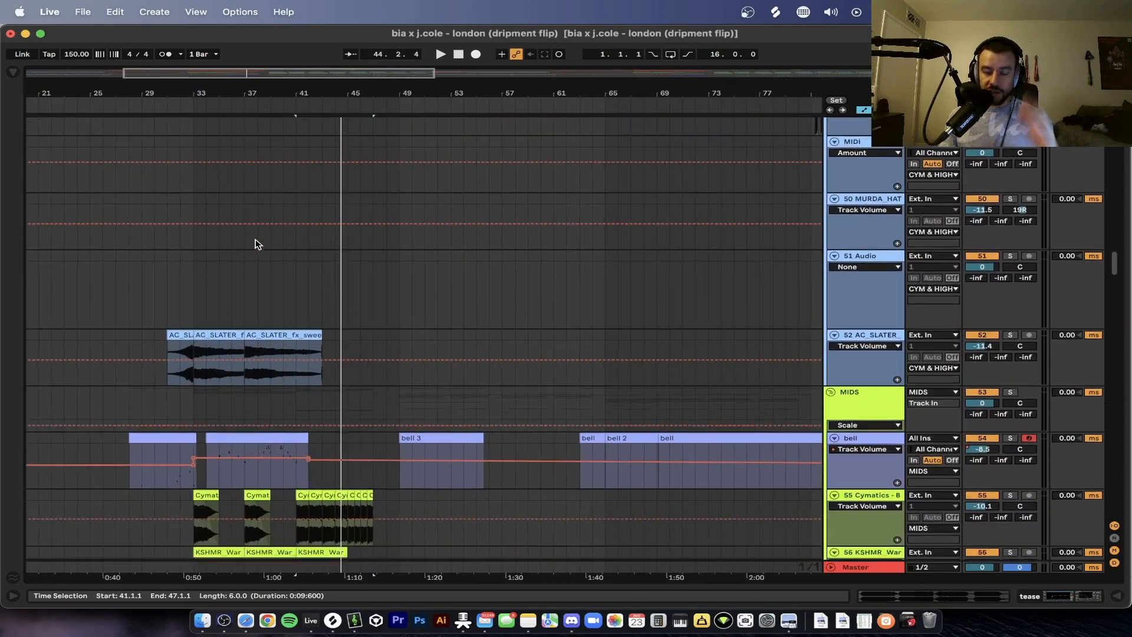
scroll(257, 244, "up", 20)
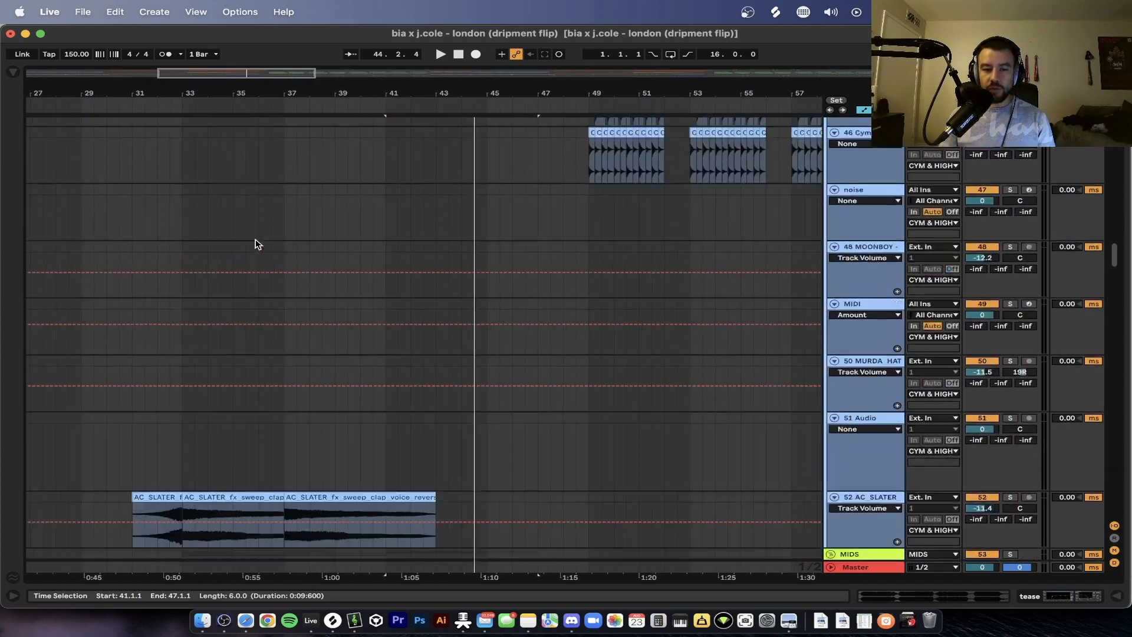
scroll(383, 285, "up", 5)
scroll(358, 268, "down", 8)
scroll(358, 266, "up", 5)
scroll(358, 267, "down", 5)
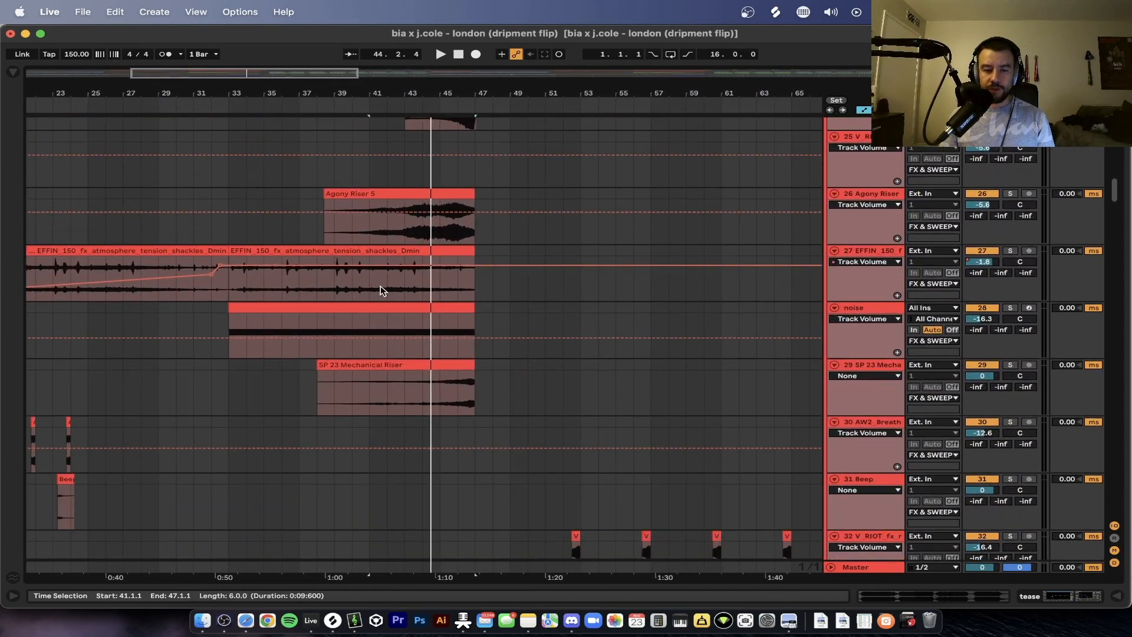
Step: Listen in solo to the Agony Riser from bar 43 and the SP 23 Mechanical Riser from bar 45
left_click(359, 195)
left_click(404, 227)
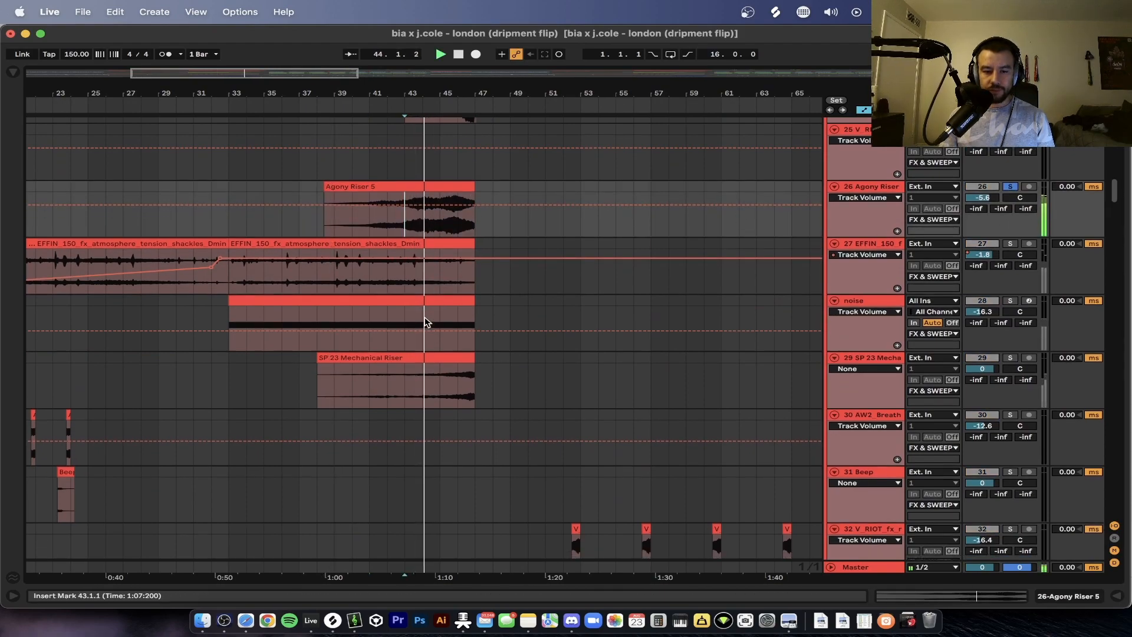
scroll(425, 316, "down", 2)
left_click(434, 331)
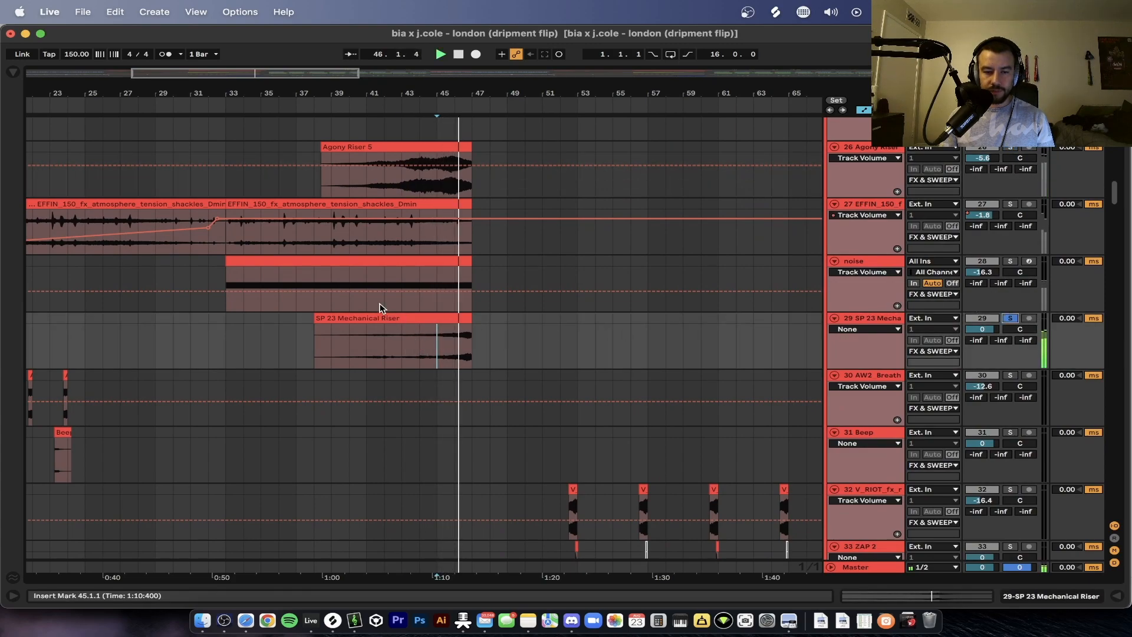
Step: Listen to the FX & SWEEPS noise track in solo from bar 33 and again from bar 41
left_click(328, 260)
left_click(1011, 260)
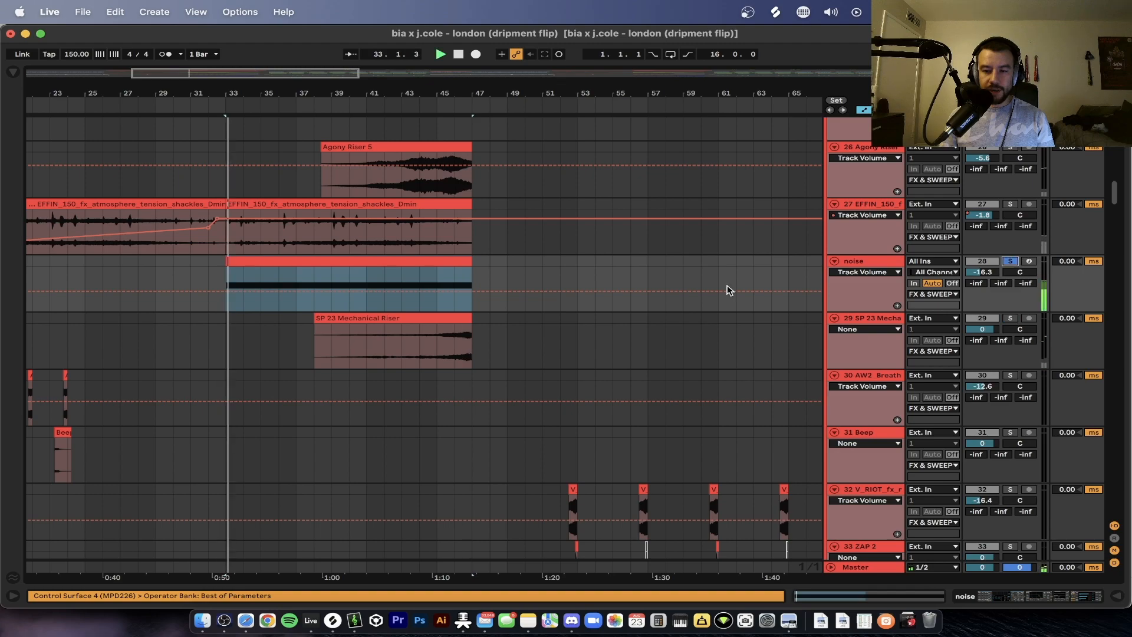
left_click(366, 278)
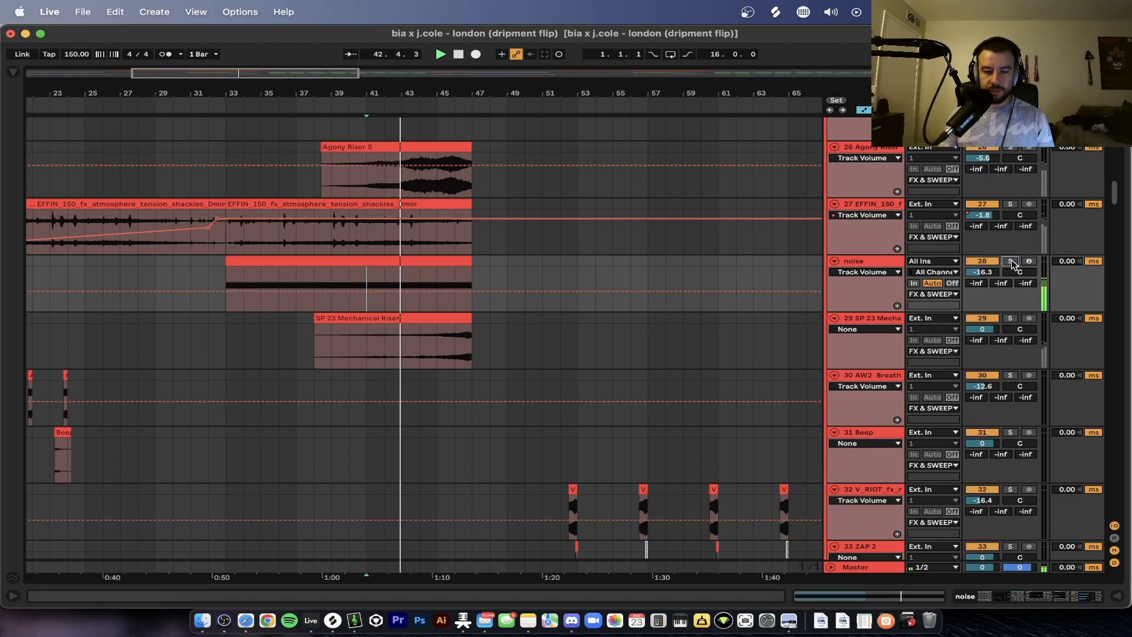
Step: Listen to the 05 Dramatic Riser clip in solo from bar 43 up to bar 47
scroll(634, 311, "up", 5)
scroll(635, 311, "up", 2)
left_click(409, 347)
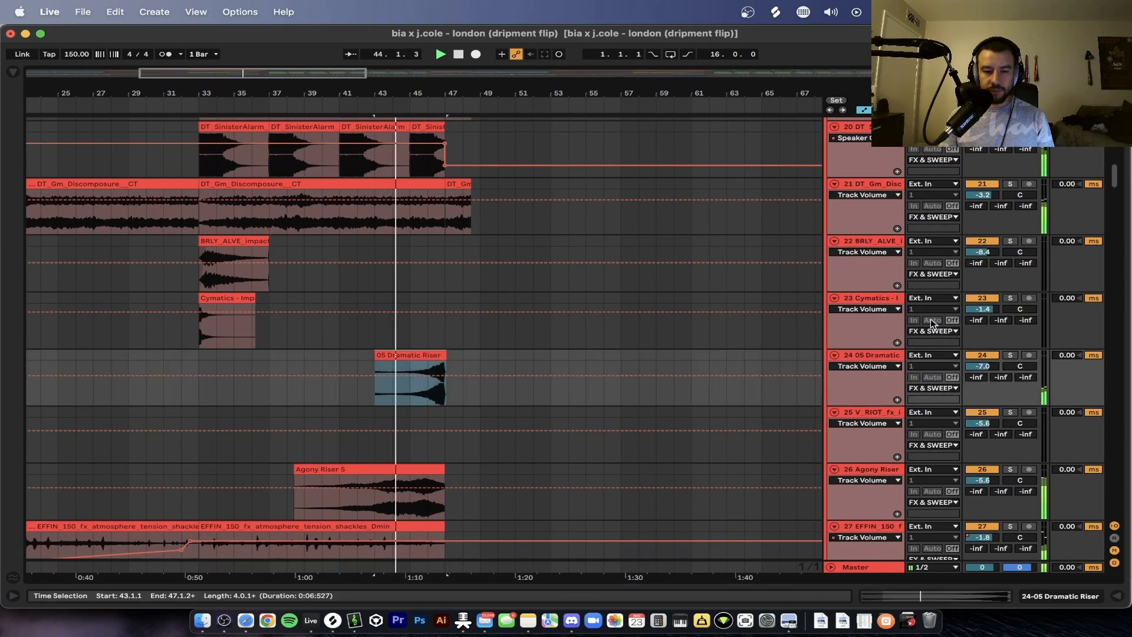
left_click(1010, 355)
scroll(391, 390, "up", 5)
scroll(393, 390, "up", 3)
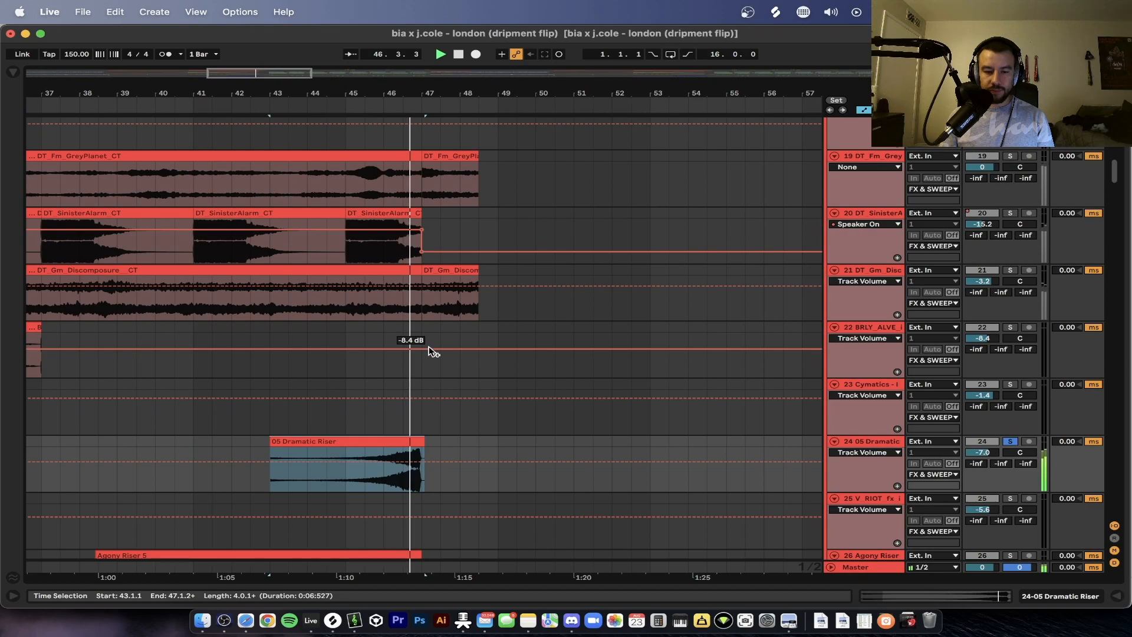
scroll(431, 352, "up", 1)
key("space")
Step: Listen in solo to the tails of the DT_Gm_Discomposure and DT_Fm_GreyPlanet atmospheres from bar 47
scroll(533, 344, "up", 5)
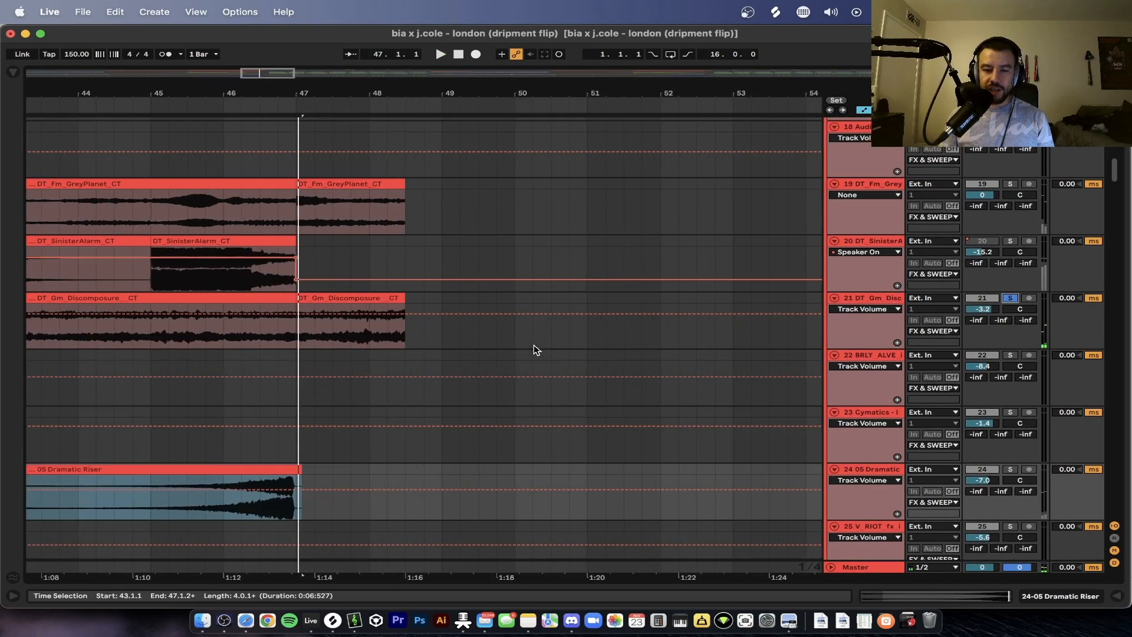
scroll(533, 344, "left", 2)
left_click(424, 317)
scroll(423, 317, "left", 1)
left_click(355, 319)
left_click(326, 312)
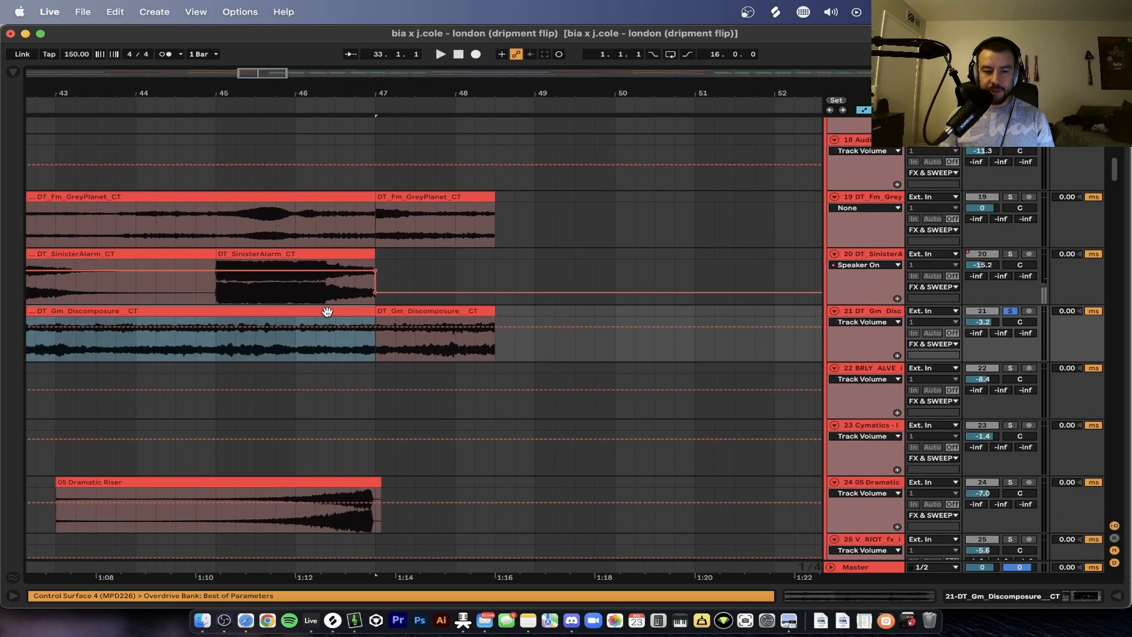
left_click(414, 312)
key("space")
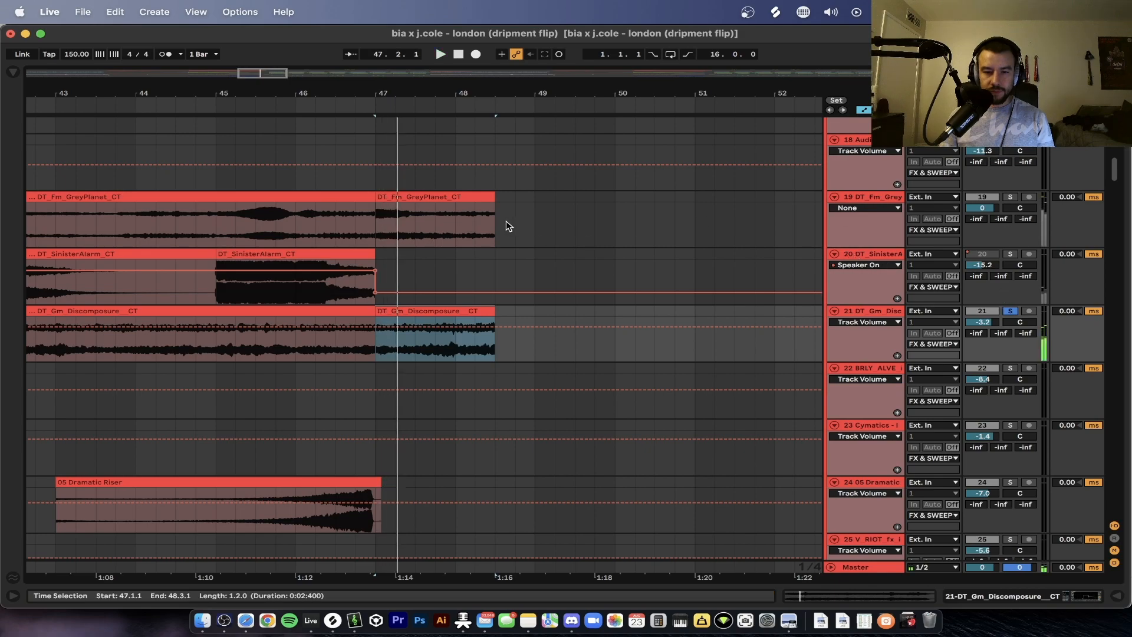
left_click(461, 197)
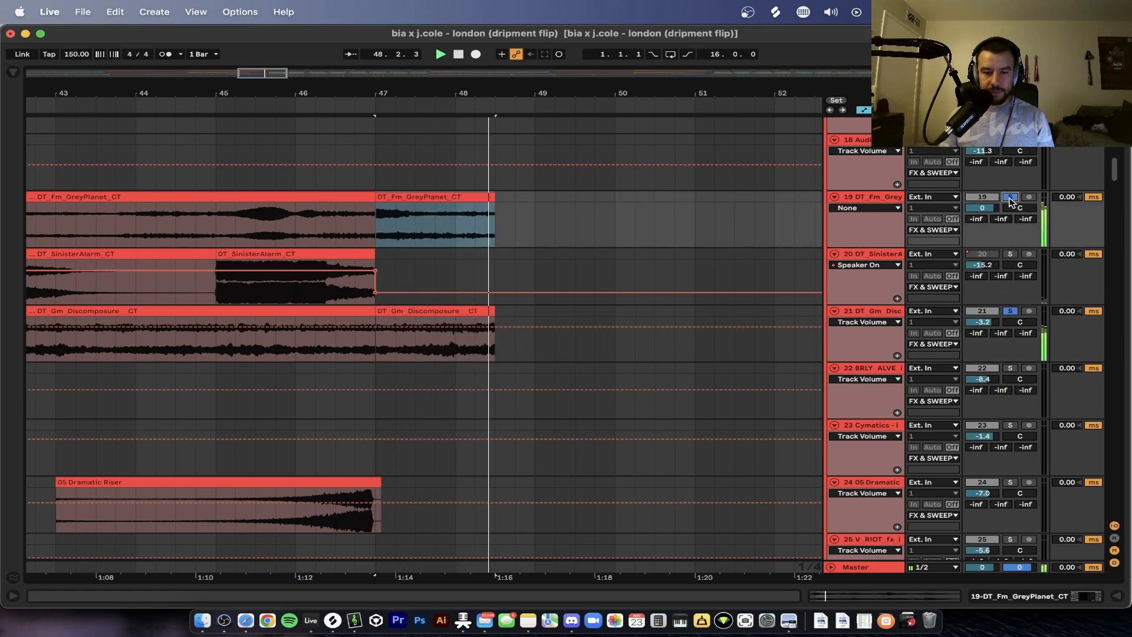
Step: Play the full mix from bar 47 into the drop, looking down the tracks to the sussssy group
key("space")
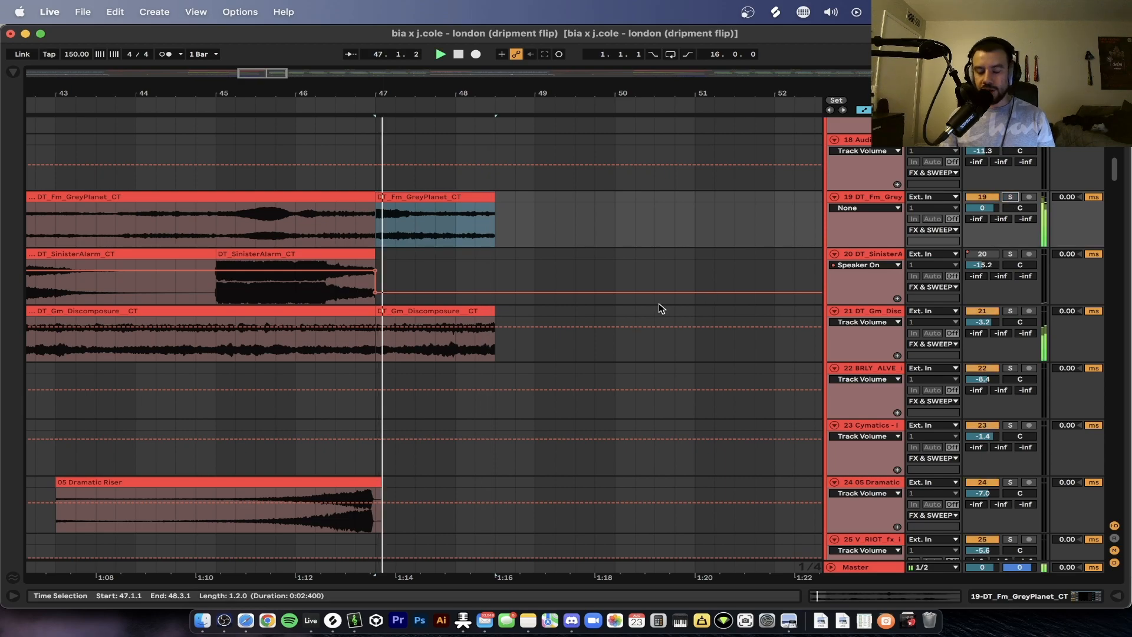
key("minus")
key("minus")
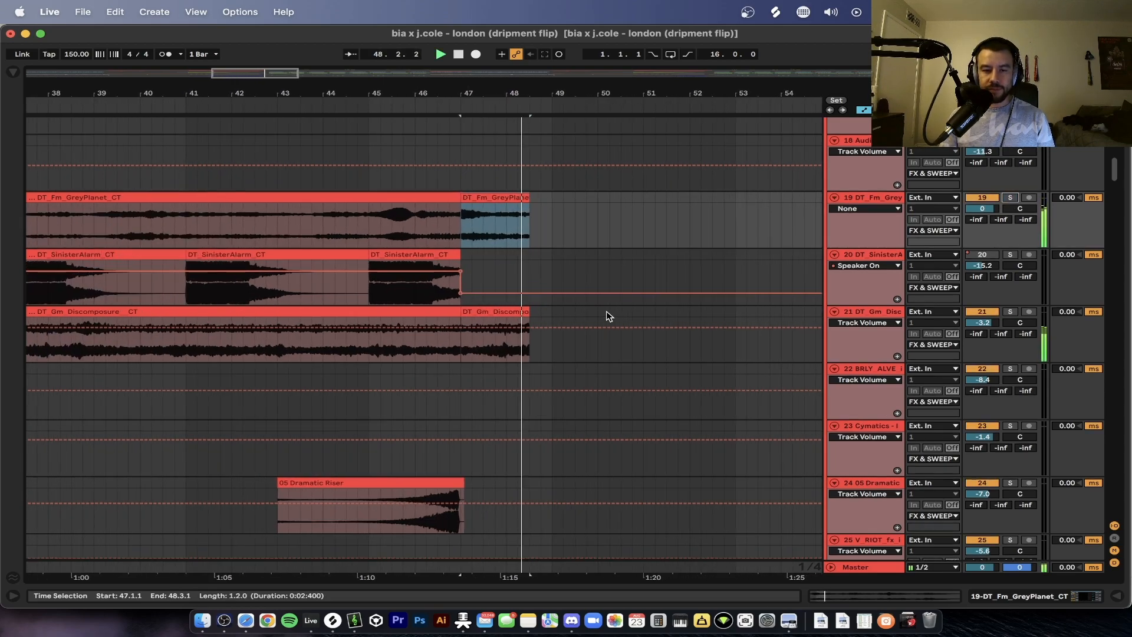
scroll(609, 316, "down", 2)
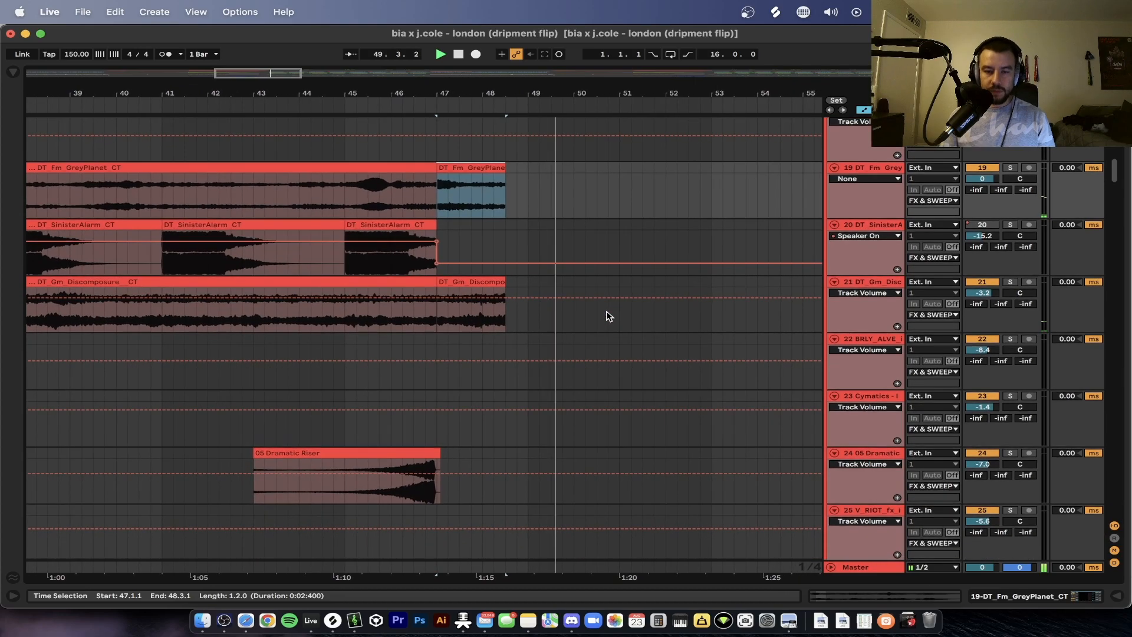
scroll(607, 316, "down", 15)
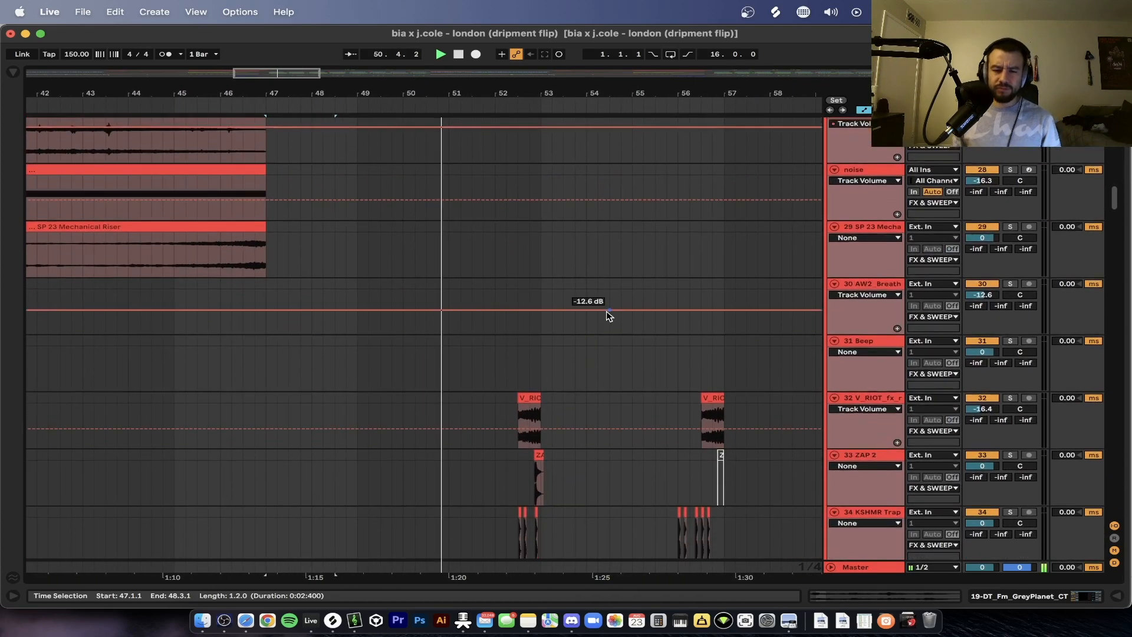
scroll(609, 316, "down", 15)
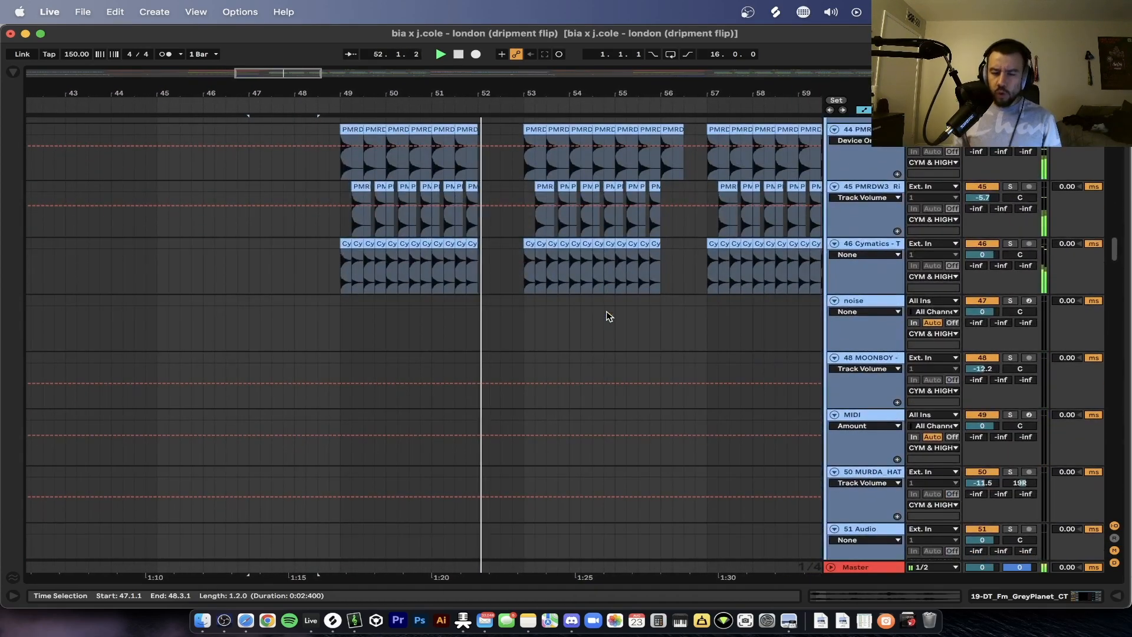
scroll(606, 310, "down", 2)
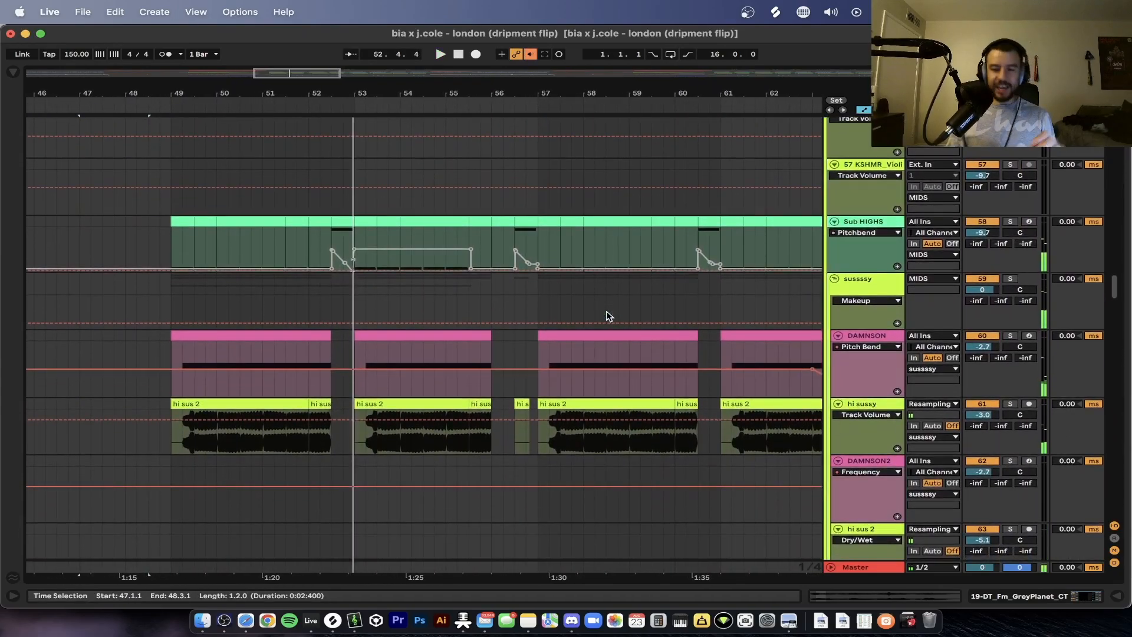